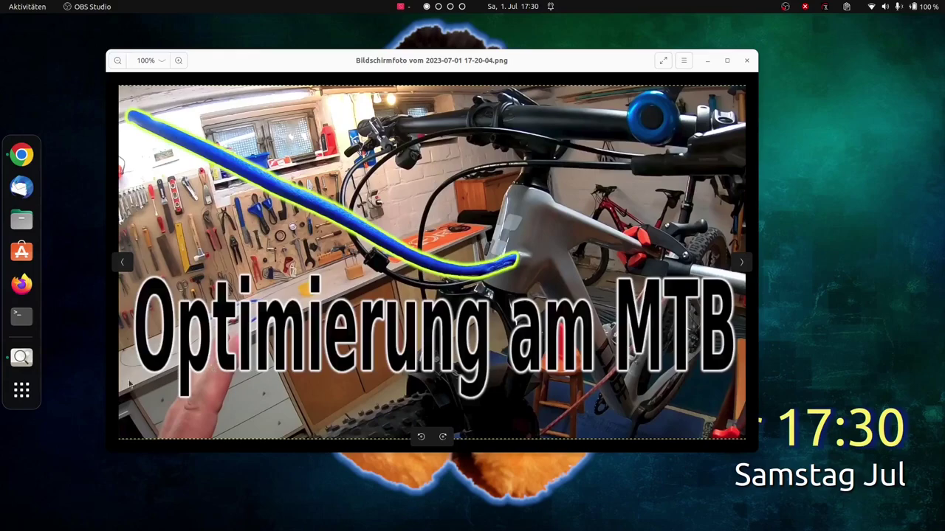
# Step: Close the old thumbnail preview and play MTB-Schaum__4.MP4 in VLC
pyautogui.click(745, 62)
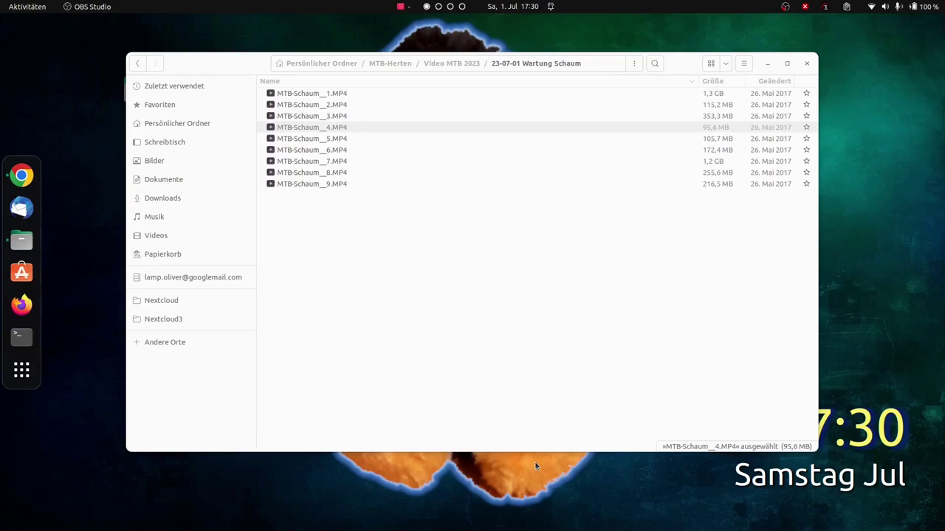
pyautogui.click(341, 132)
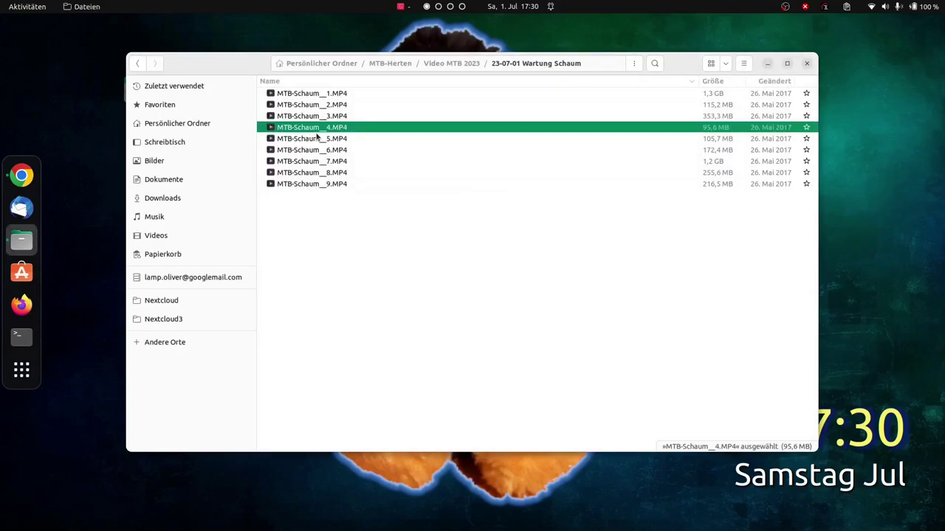
pyautogui.press('Return')
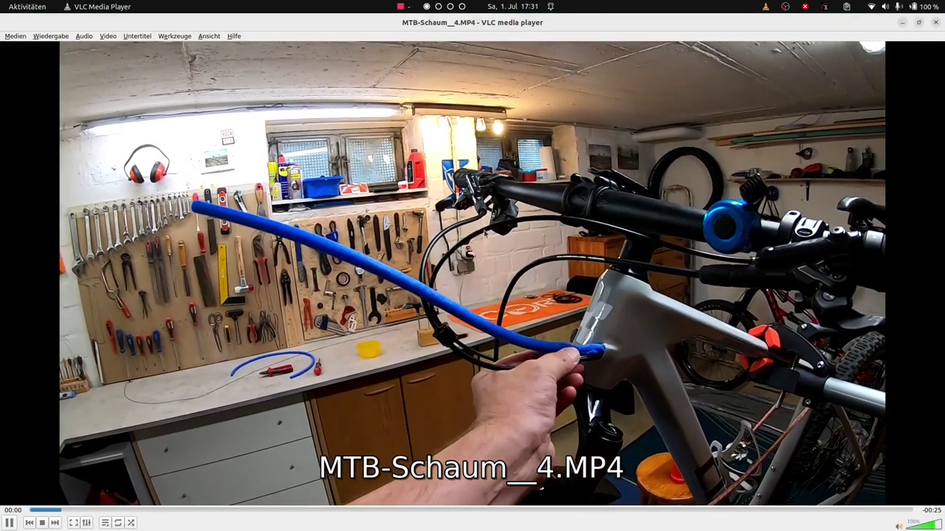
# Step: Pause the foam-tube video, rewind it to 00:00, and show it fullscreen
pyautogui.click(11, 522)
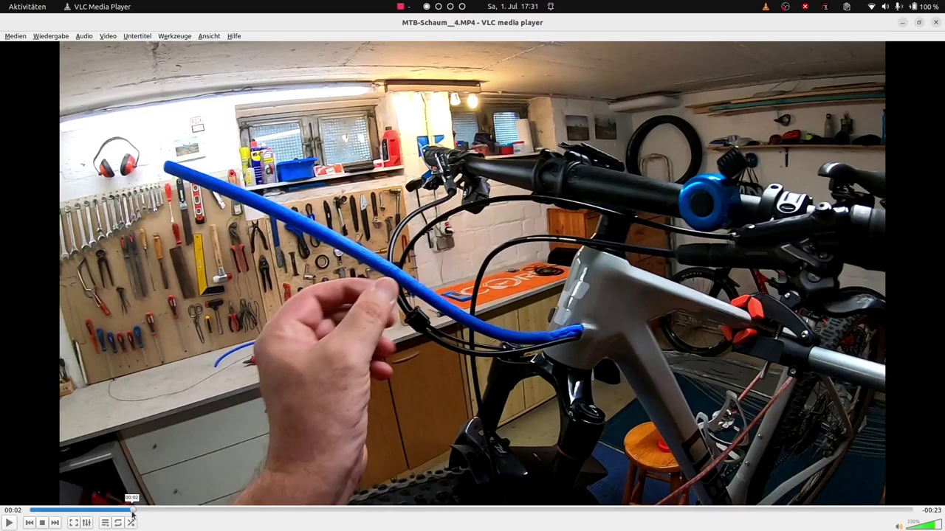
pyautogui.moveTo(132, 512); pyautogui.dragTo(86, 513)
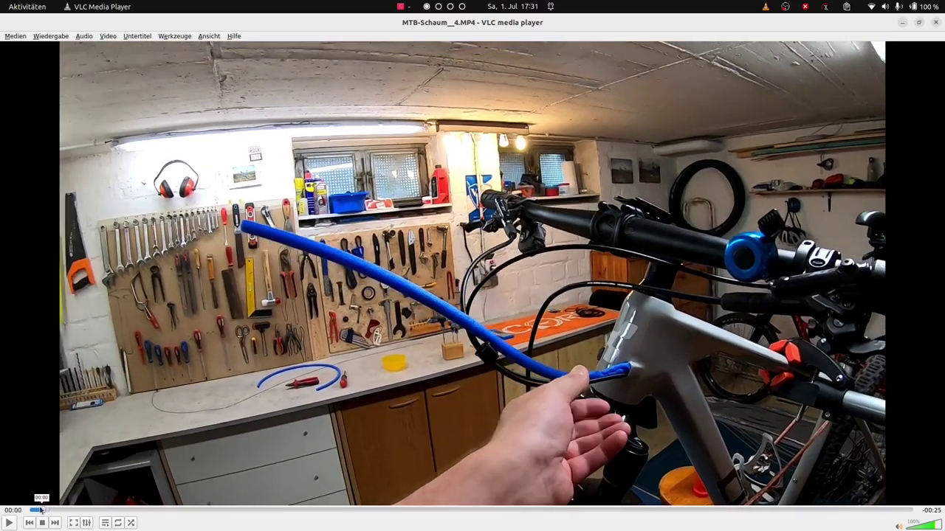
pyautogui.moveTo(85, 510); pyautogui.dragTo(12, 511)
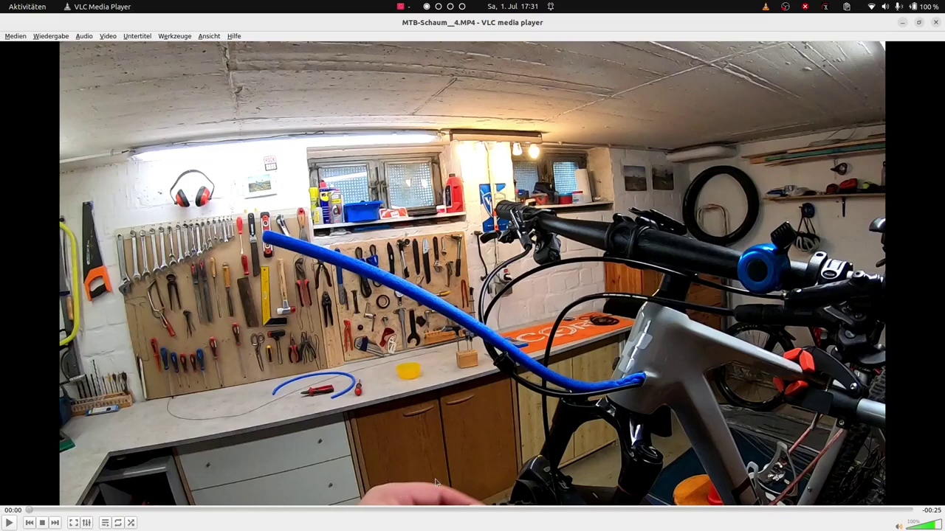
pyautogui.doubleClick(870, 109)
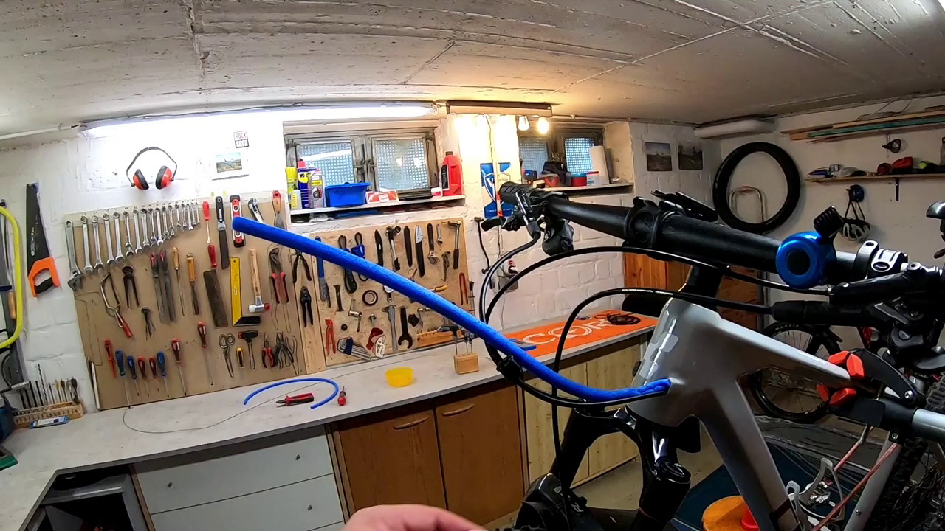
# Step: Capture an area screenshot framing the workshop scene with the bike and blue foam tube
pyautogui.press('Print')
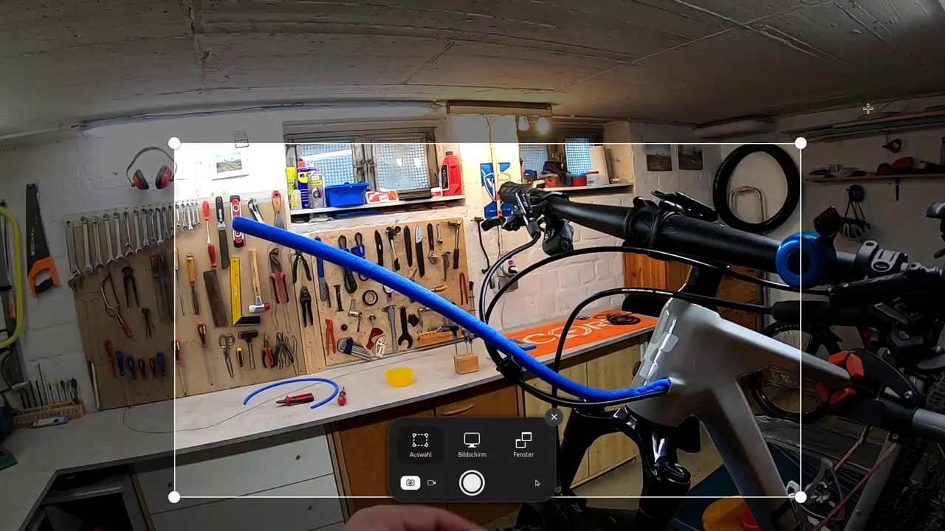
pyautogui.moveTo(174, 143)
pyautogui.mouseDown()
pyautogui.moveTo(82, 85)
pyautogui.moveTo(141, 86)
pyautogui.mouseUp()
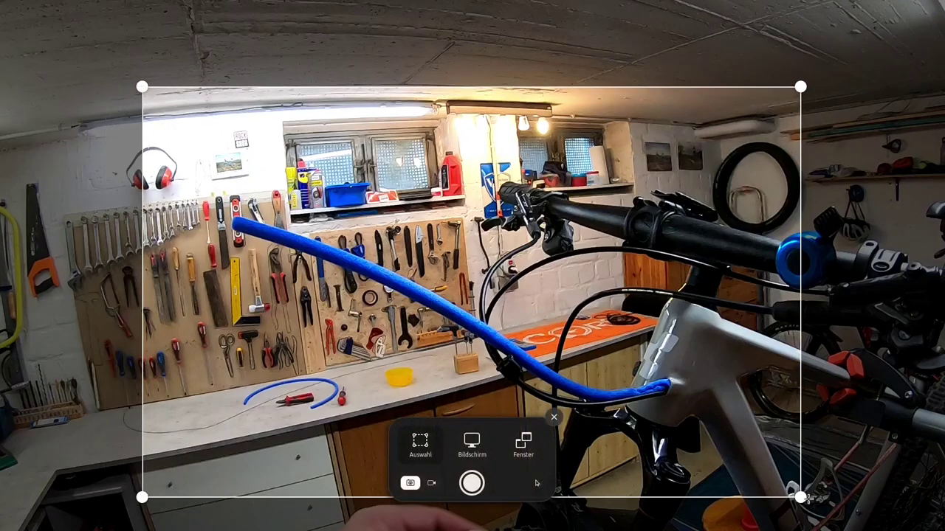
pyautogui.moveTo(801, 497)
pyautogui.mouseDown()
pyautogui.moveTo(836, 508)
pyautogui.moveTo(939, 499)
pyautogui.mouseUp()
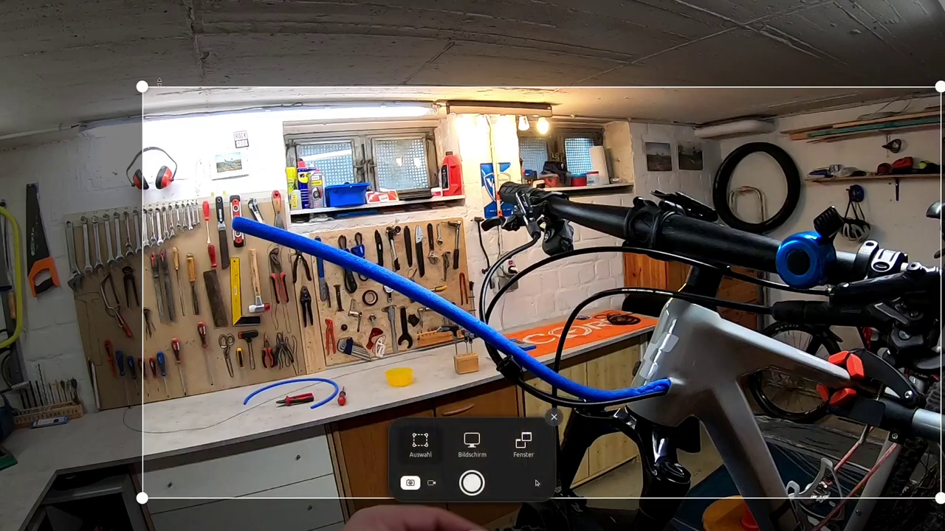
pyautogui.moveTo(142, 87); pyautogui.dragTo(205, 89)
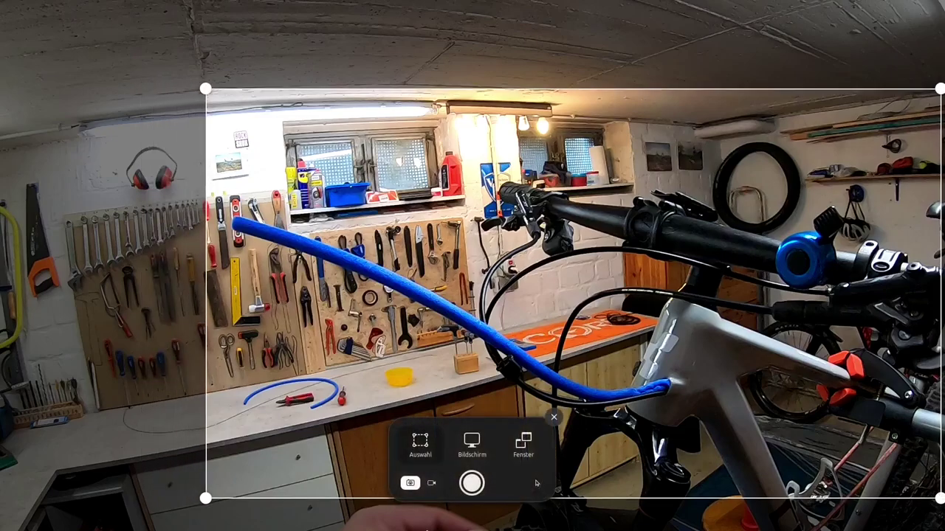
pyautogui.moveTo(939, 89); pyautogui.dragTo(938, 78)
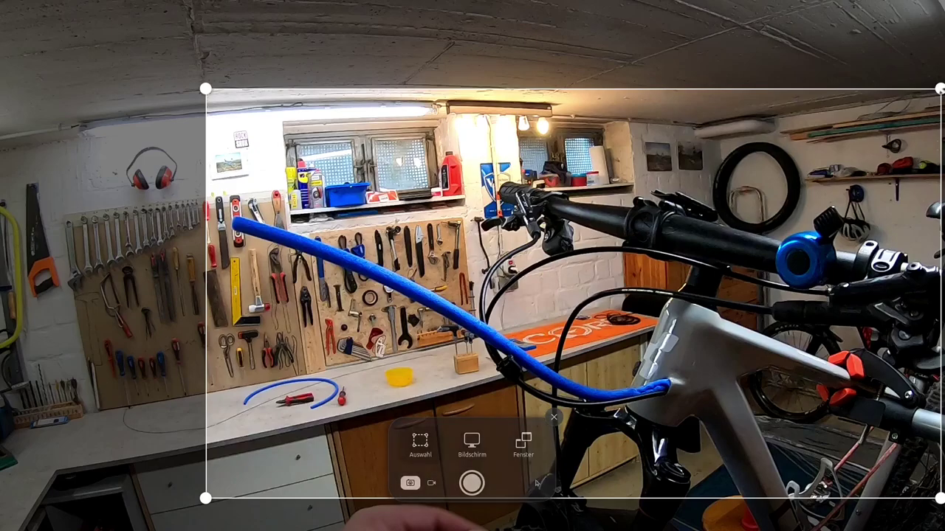
pyautogui.click(472, 483)
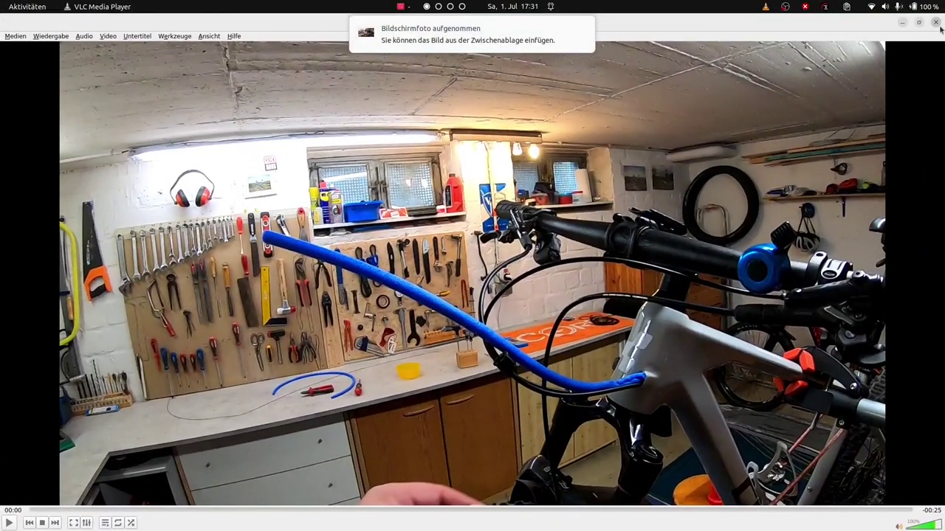
# Step: Close VLC and send the screenshot from Image Viewer to GIMP
pyautogui.click(936, 23)
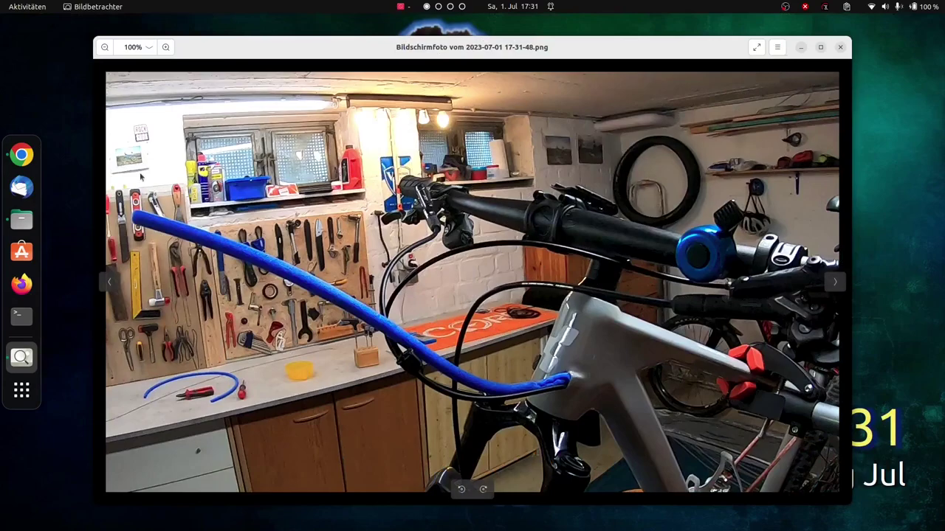
pyautogui.rightClick(305, 150)
pyautogui.click(355, 156)
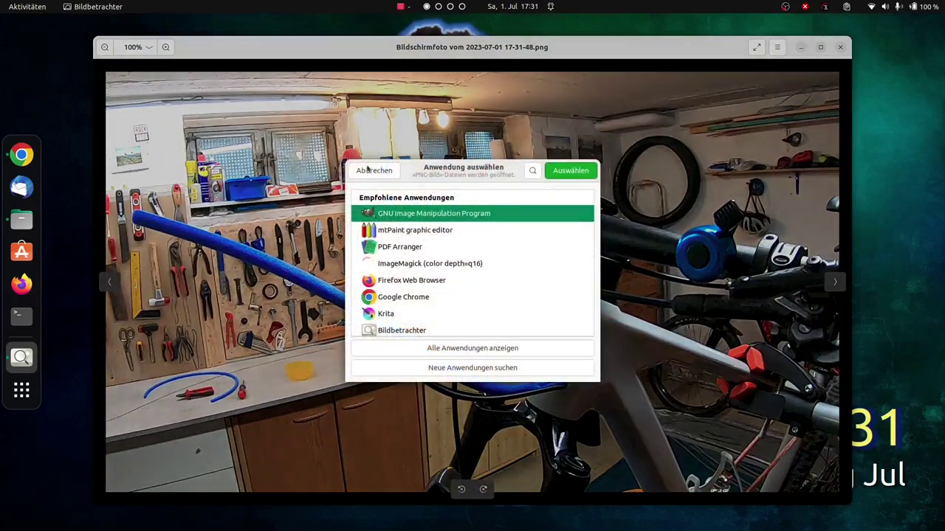
pyautogui.click(572, 170)
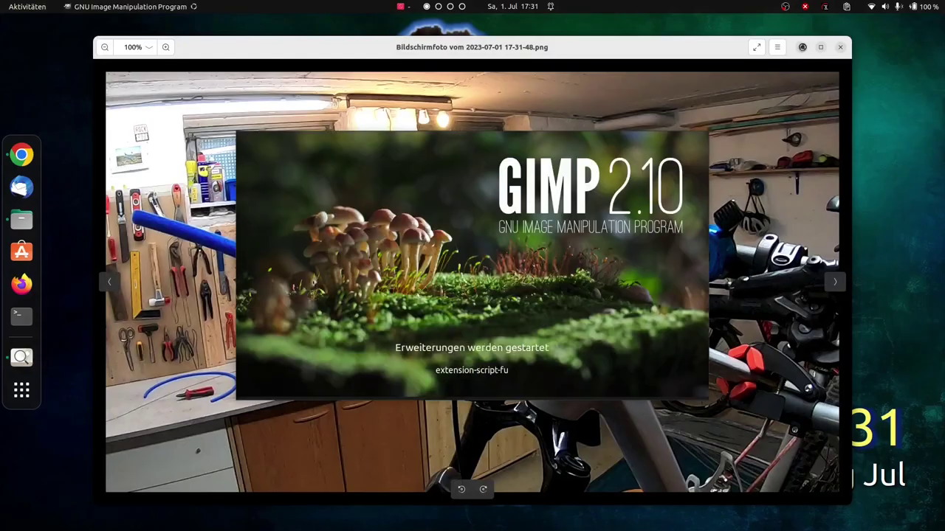
pyautogui.click(801, 47)
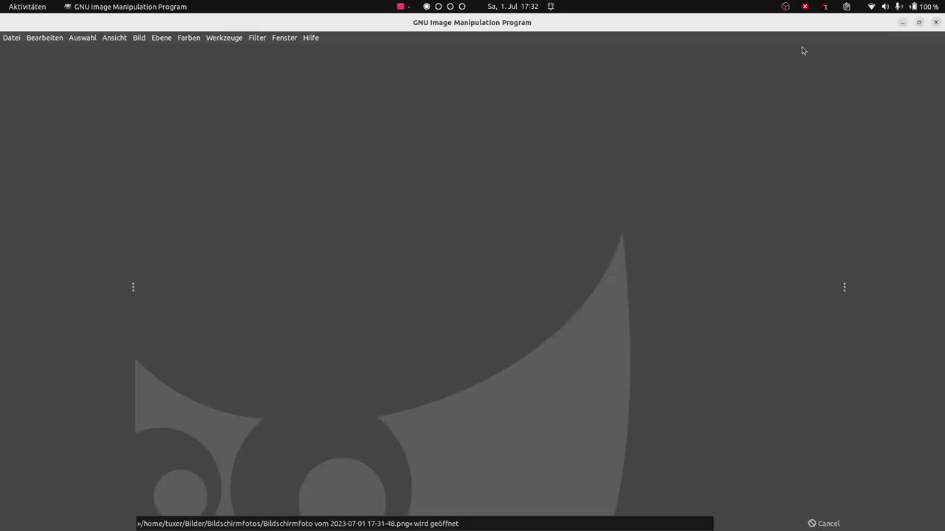
# Step: Close the leftover windows and view the screenshot in GIMP at 150% around the tube
pyautogui.click(903, 24)
pyautogui.click(840, 47)
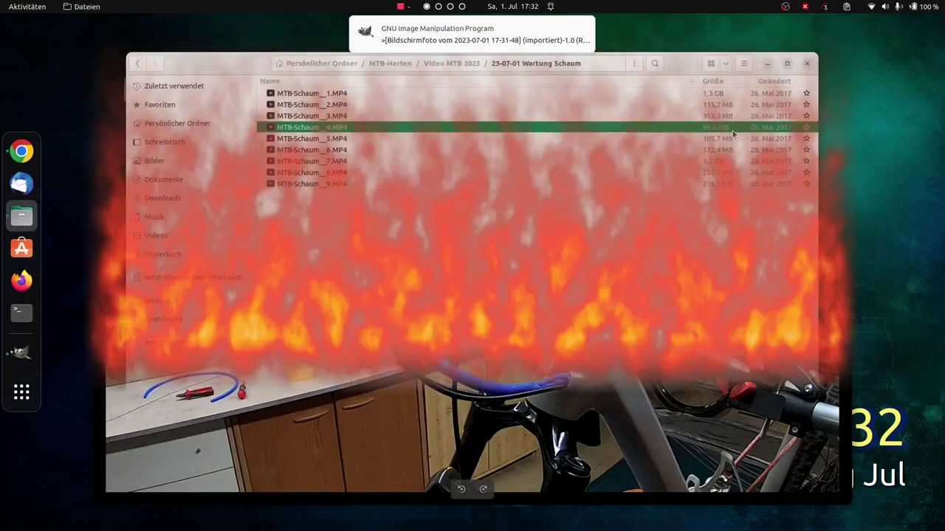
pyautogui.hotkey('ctrl', 'w')
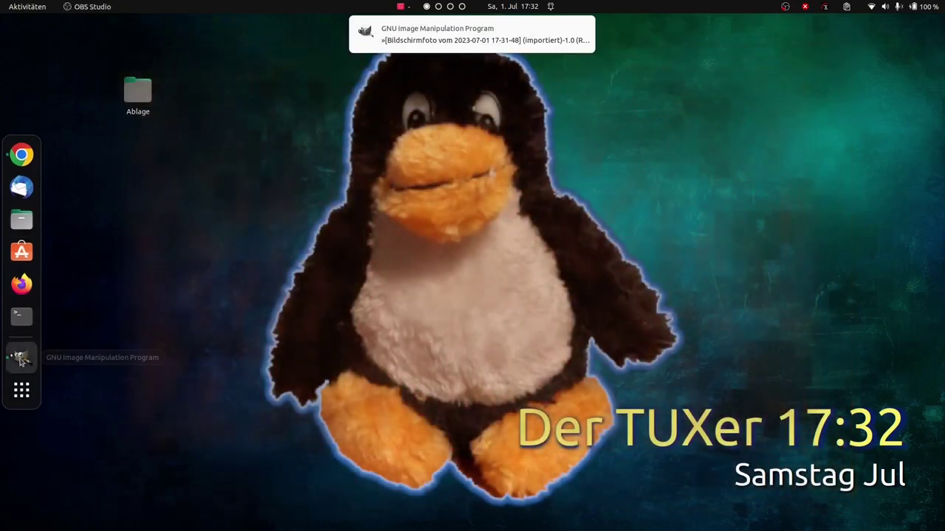
pyautogui.click(21, 357)
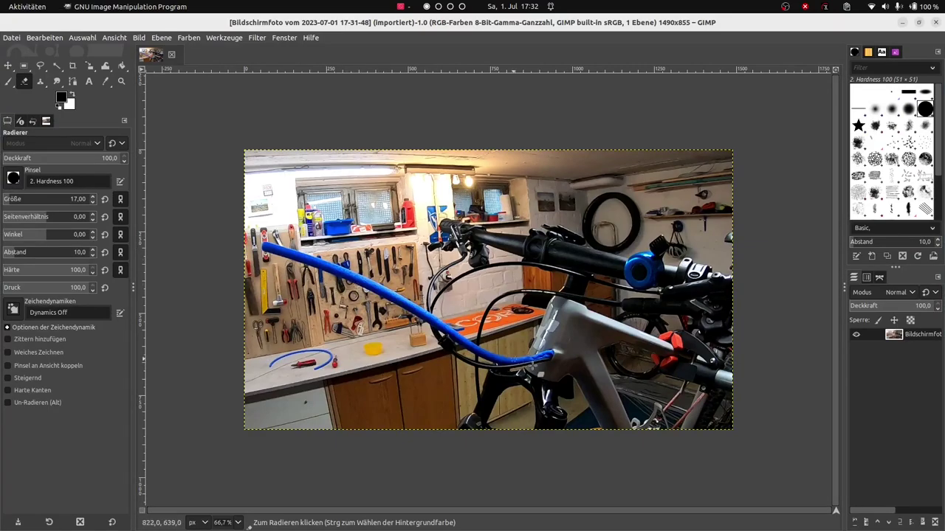
pyautogui.keyDown('ctrl'); pyautogui.scroll(2, 533, 366); pyautogui.keyUp('ctrl')
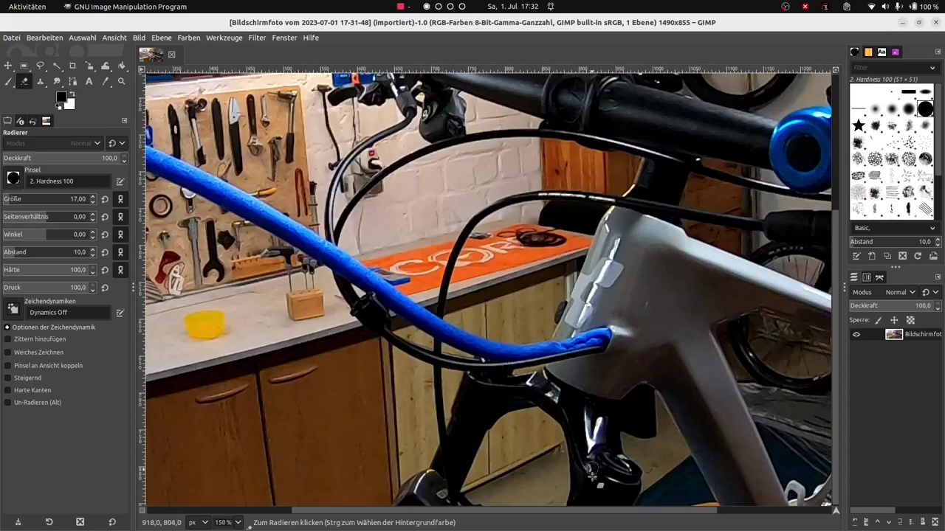
pyautogui.moveTo(591, 511); pyautogui.dragTo(464, 513)
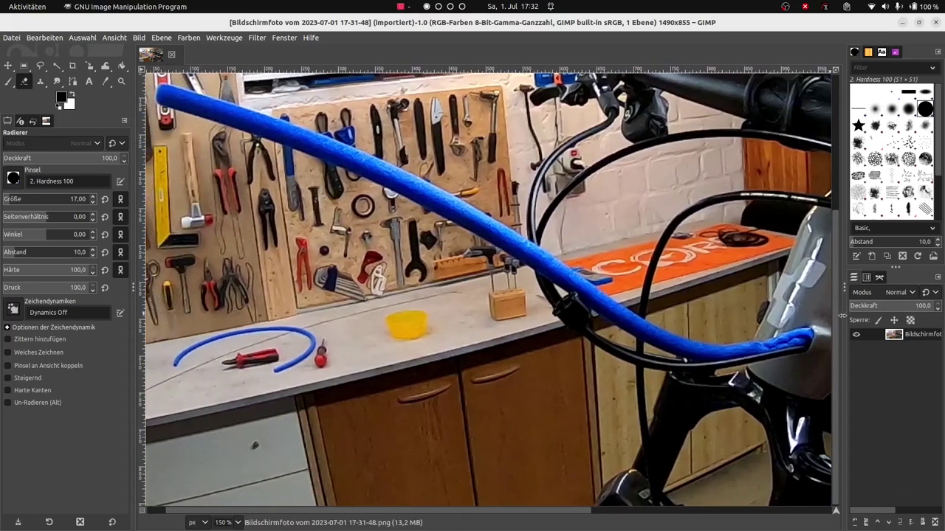
pyautogui.scroll(2, 838, 325)
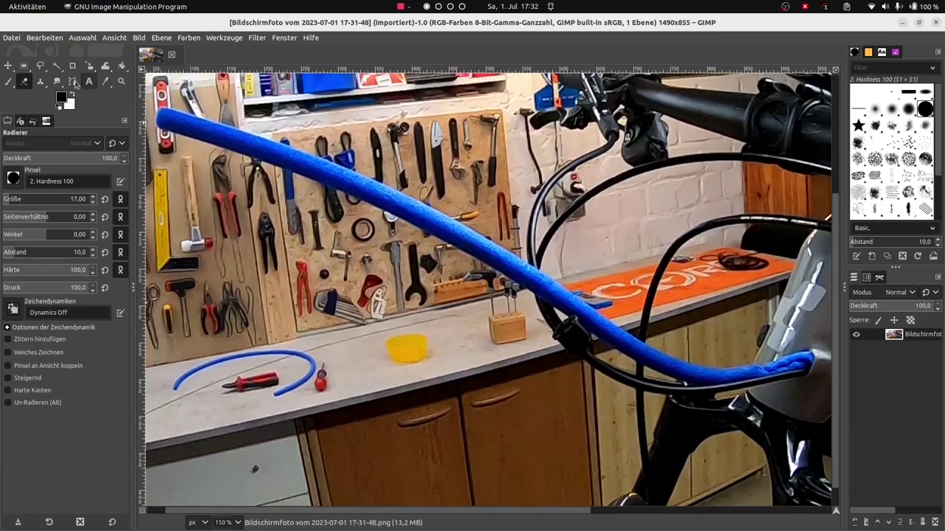
# Step: Trace the blue foam tube with Free Select and copy it to the clipboard
pyautogui.click(44, 67)
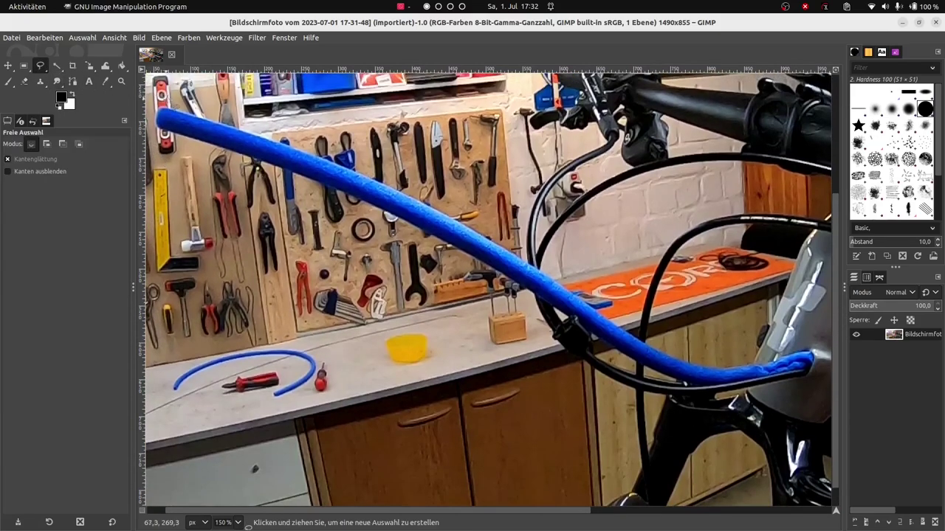
pyautogui.click(191, 104)
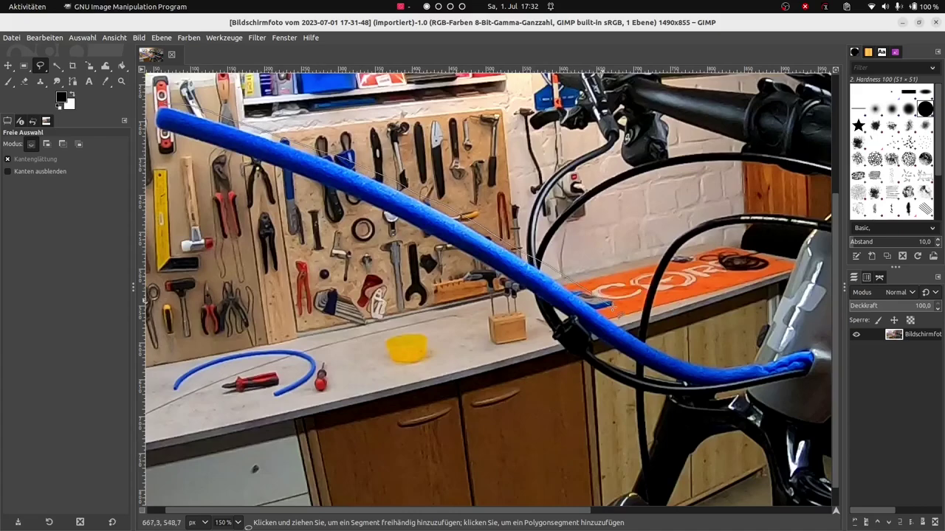
pyautogui.click(613, 308)
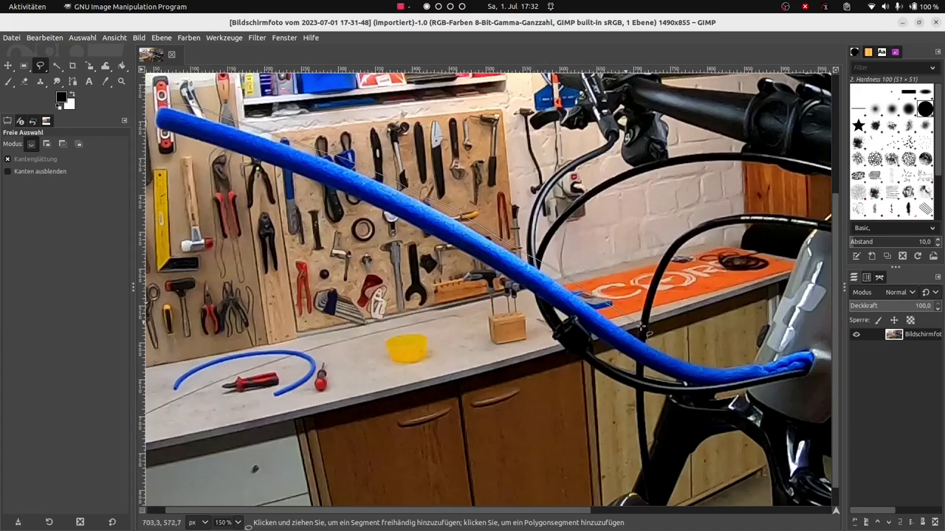
pyautogui.click(762, 358)
pyautogui.moveTo(821, 367)
pyautogui.mouseDown()
pyautogui.moveTo(689, 394)
pyautogui.moveTo(580, 334)
pyautogui.moveTo(505, 309)
pyautogui.moveTo(369, 190)
pyautogui.moveTo(330, 209)
pyautogui.moveTo(167, 145)
pyautogui.moveTo(145, 119)
pyautogui.moveTo(168, 111)
pyautogui.mouseUp()
pyautogui.press('Return')
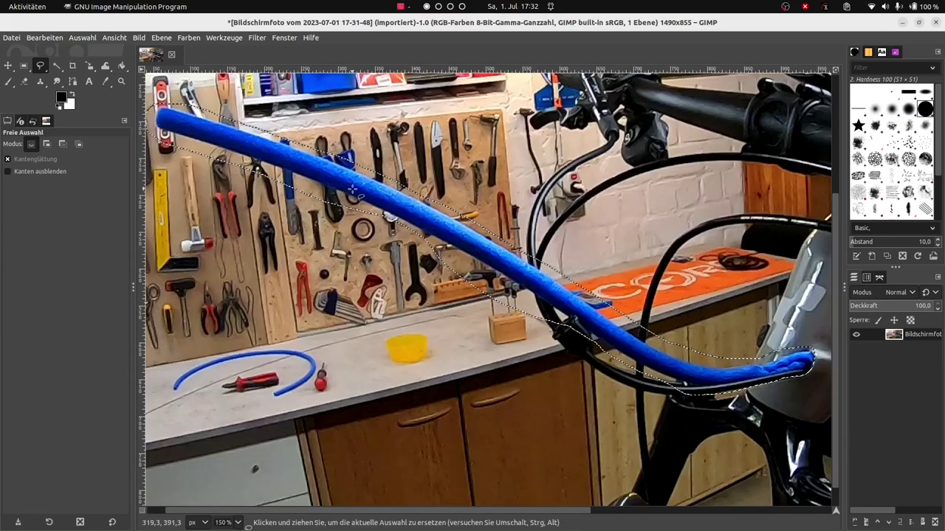
pyautogui.hotkey('ctrl', 'c')
pyautogui.click(47, 38)
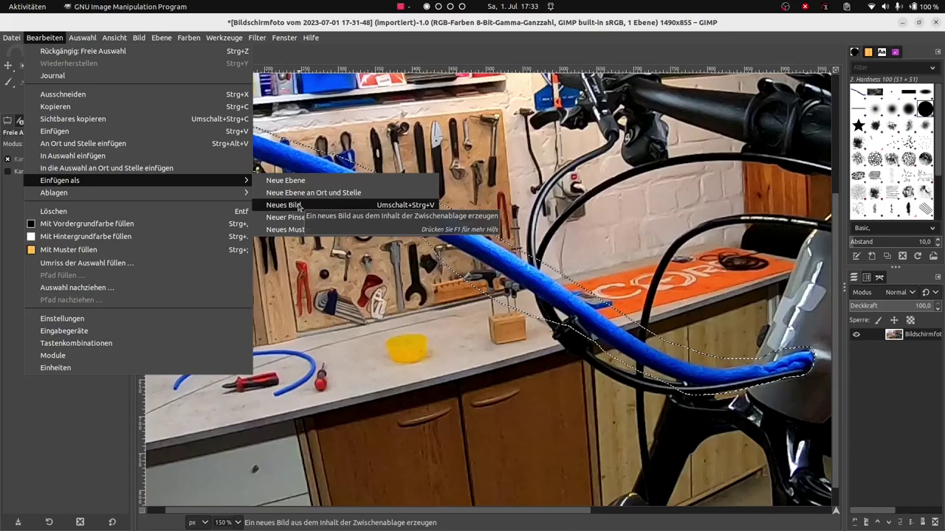
# Step: Paste the tube as a new 909×398 image and fuzzy-select the leftover fragment at its top-left end
pyautogui.click(300, 208)
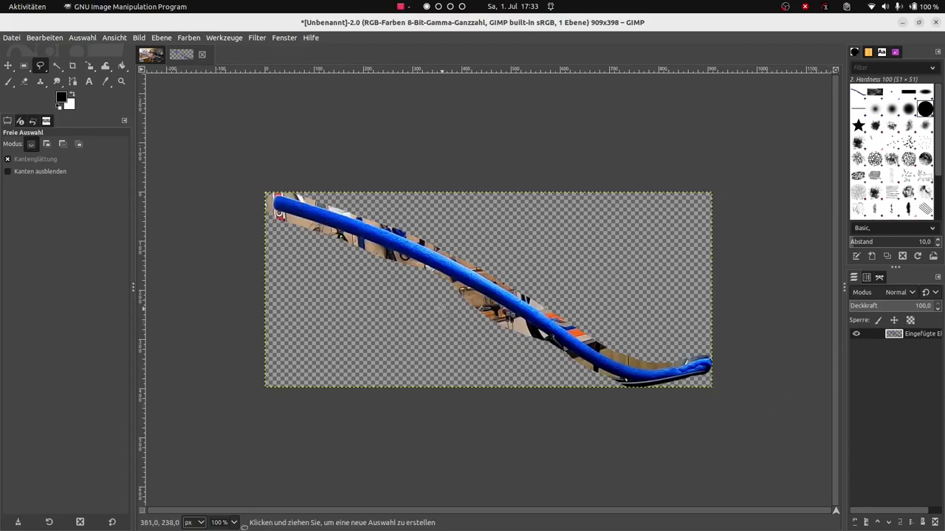
pyautogui.keyDown('ctrl'); pyautogui.scroll(1, 448, 280); pyautogui.keyUp('ctrl')
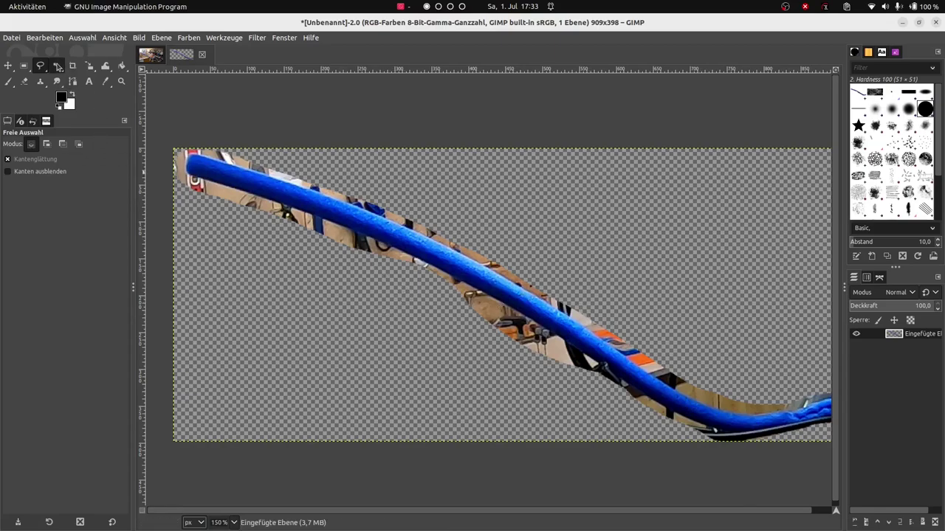
pyautogui.click(58, 67)
pyautogui.click(266, 197)
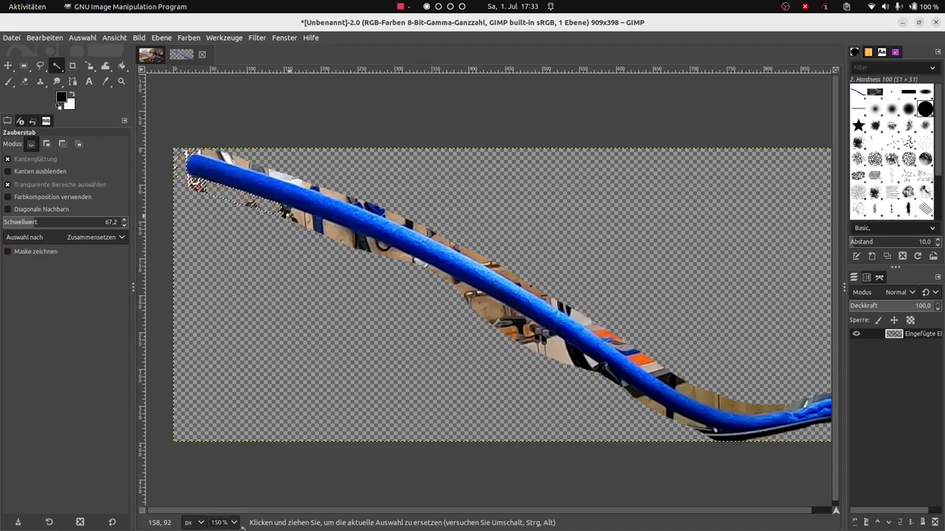
# Step: Fuzzy-select and delete background patches beside the tube, undoing a selection that grabbed its edge
pyautogui.click(329, 230)
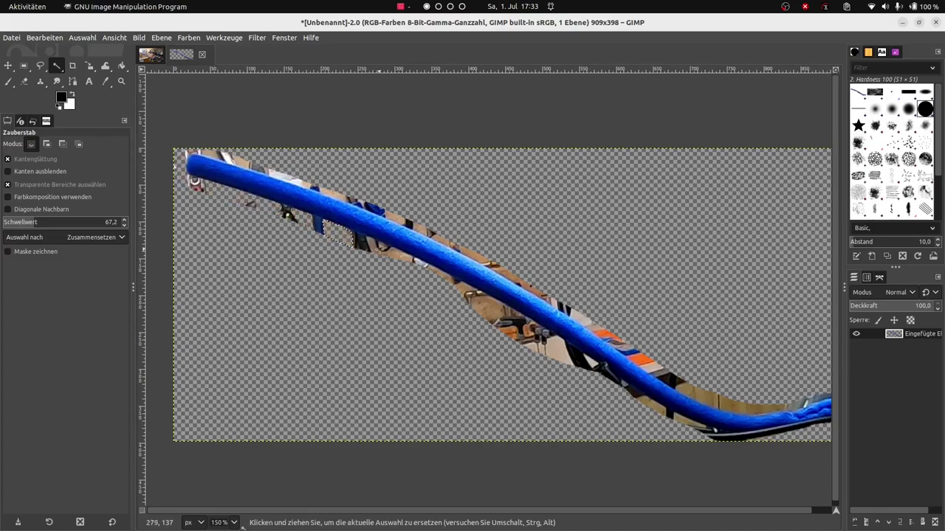
pyautogui.click(379, 249)
pyautogui.click(438, 272)
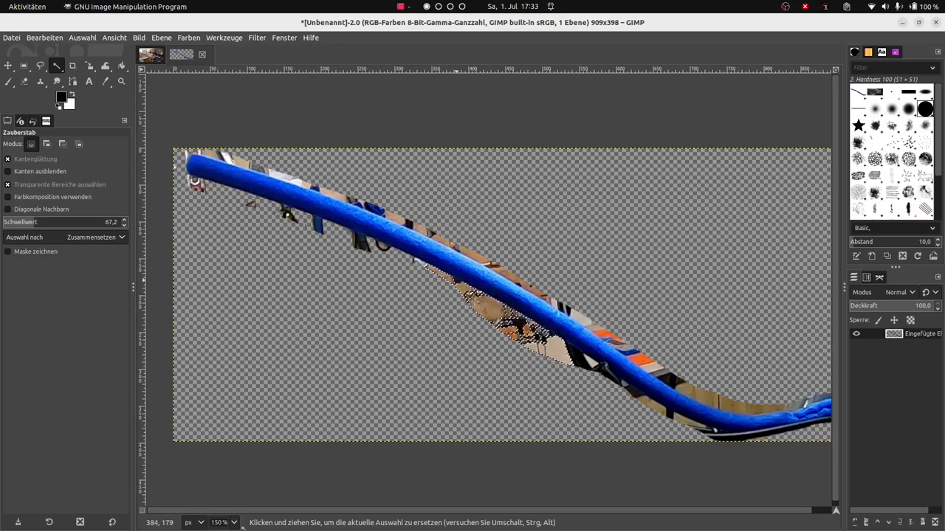
pyautogui.press('Delete')
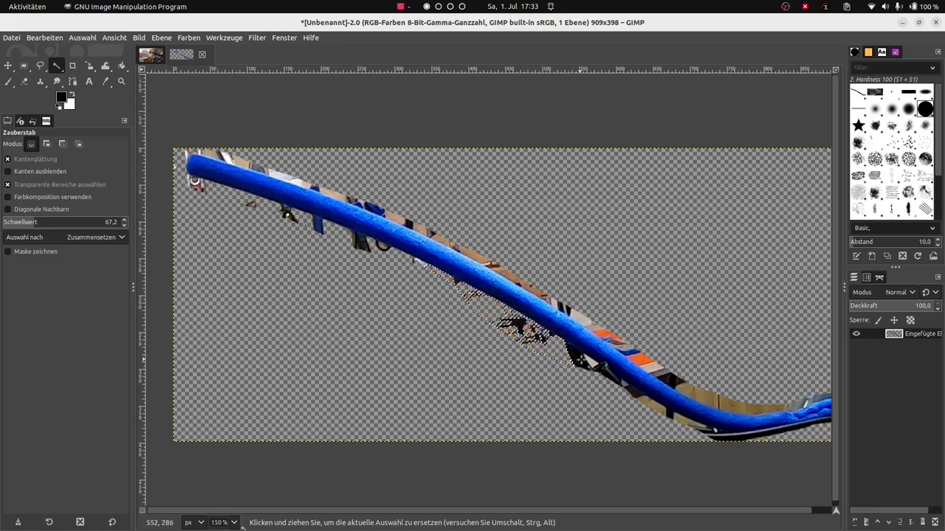
pyautogui.click(573, 355)
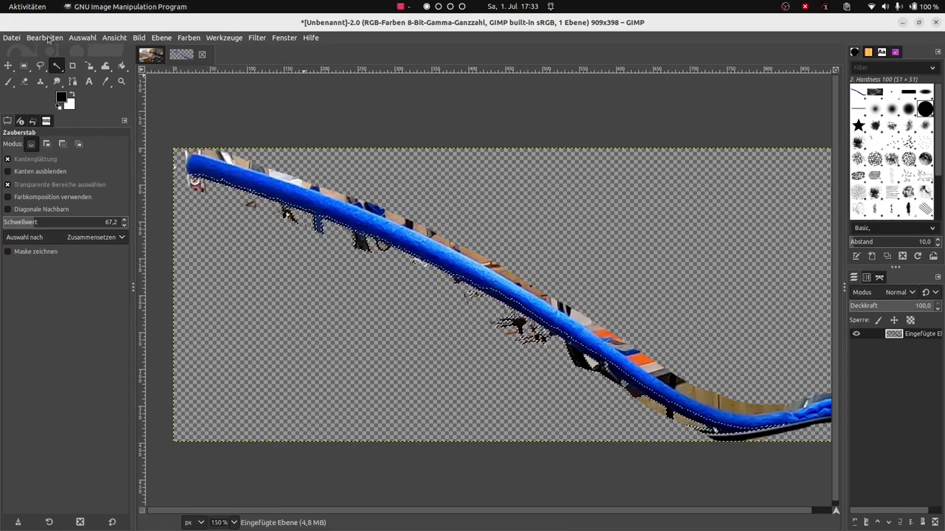
pyautogui.click(47, 39)
pyautogui.click(47, 53)
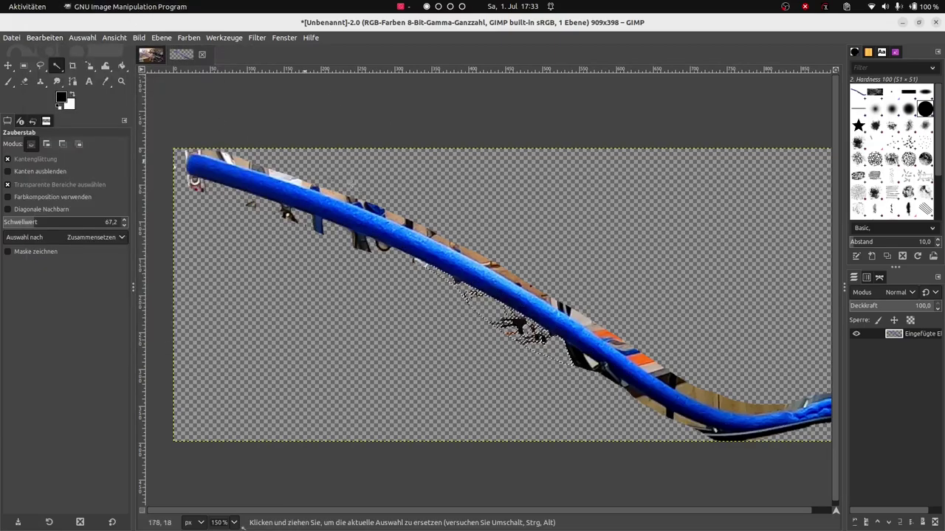
# Step: Fuzzy-select the remaining leftover fragments around the tube, then switch to subtract mode
pyautogui.click(612, 303)
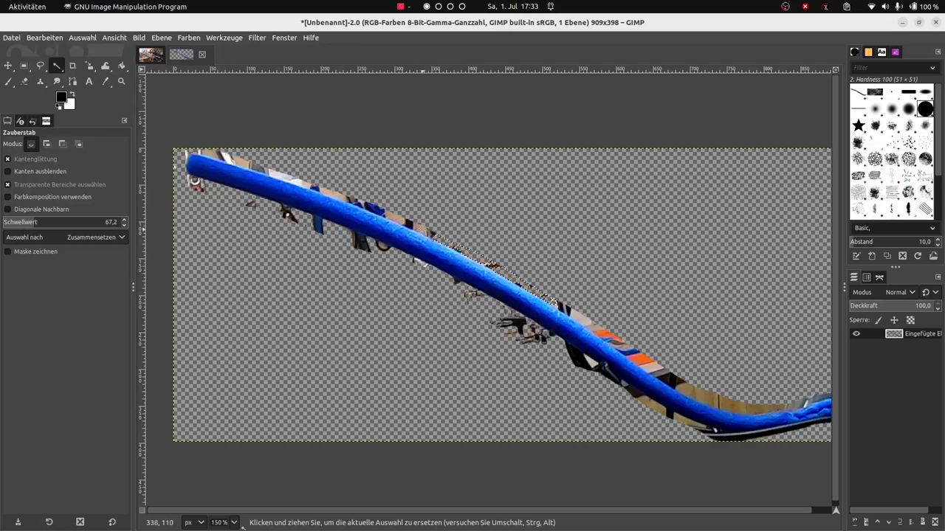
pyautogui.click(418, 225)
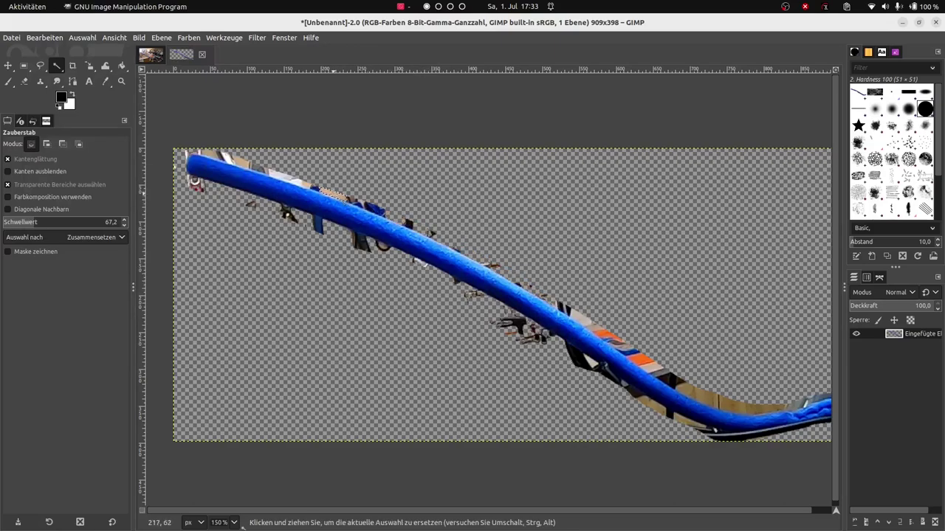
pyautogui.click(309, 175)
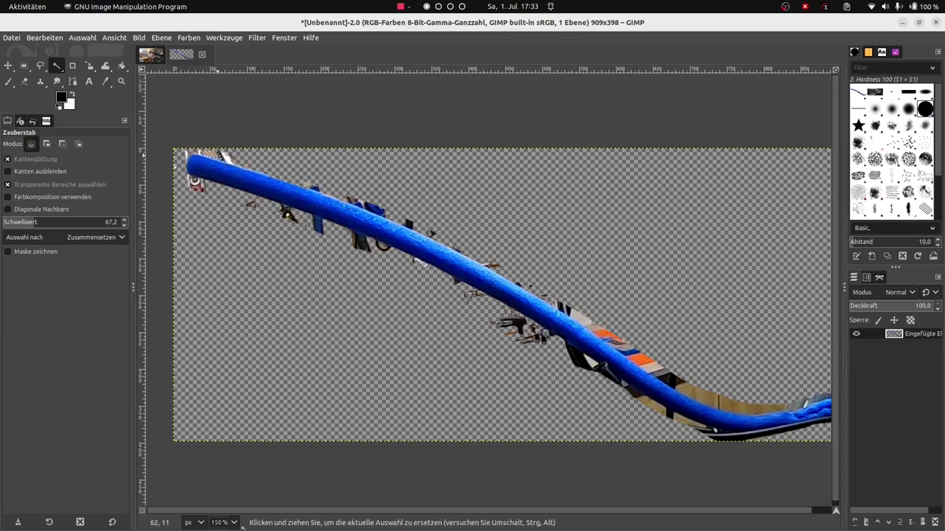
pyautogui.click(583, 343)
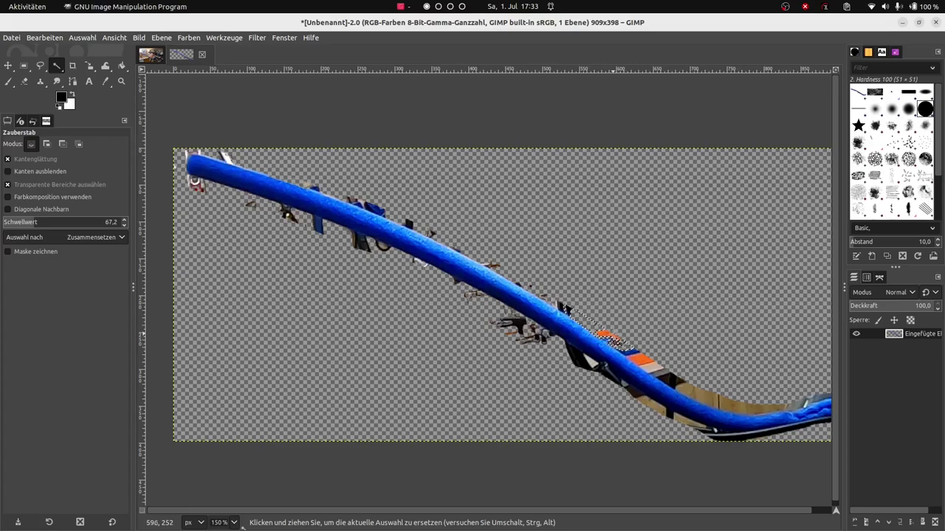
pyautogui.click(601, 331)
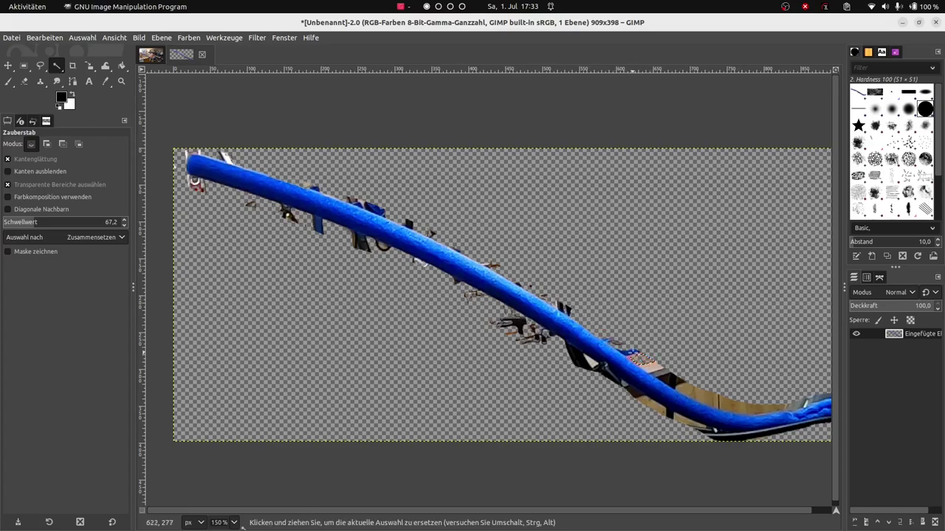
pyautogui.click(651, 361)
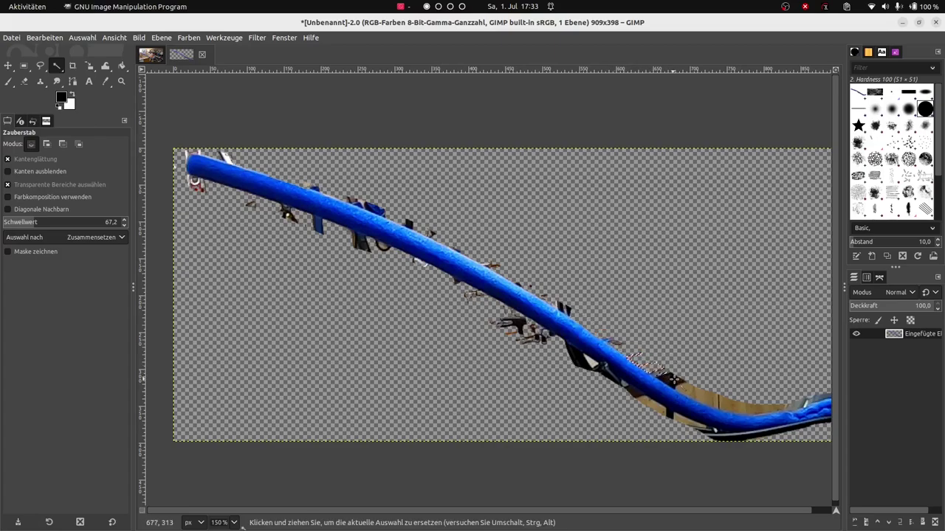
pyautogui.click(679, 407)
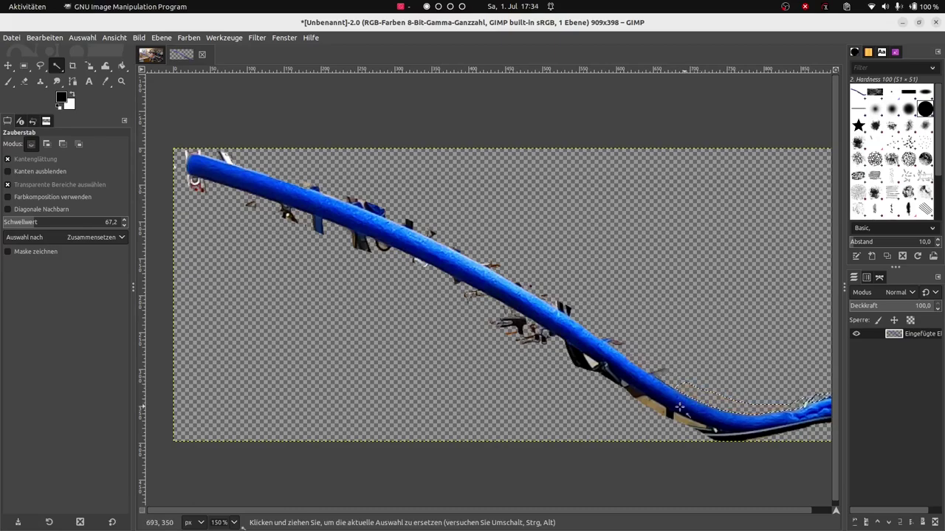
pyautogui.click(654, 410)
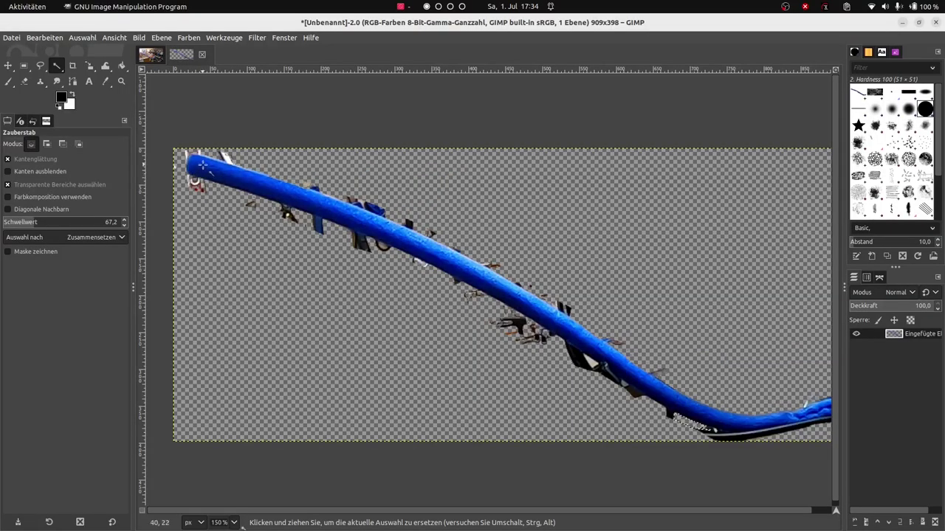
pyautogui.press('ctrl')
# Step: Erase the red and white specks left of the tube, undoing an accidental hole in it
pyautogui.scroll(2, 193, 161)
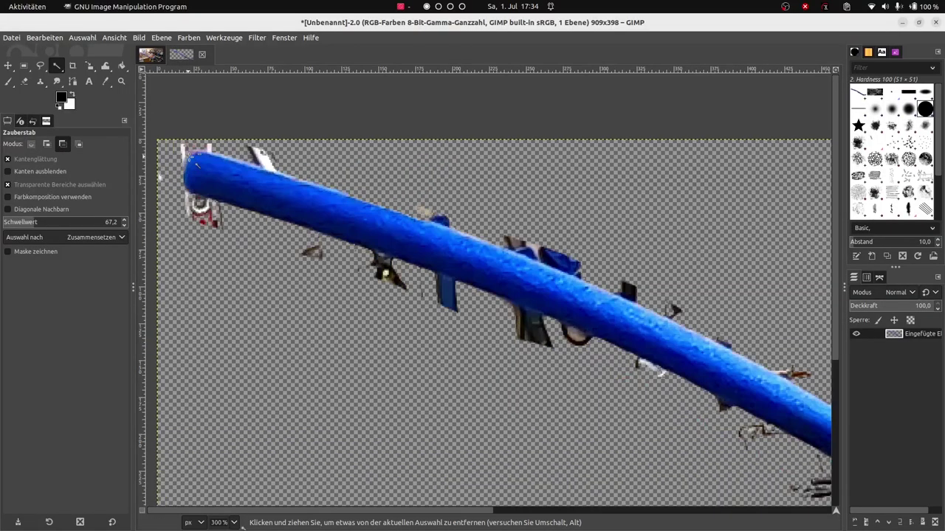
pyautogui.scroll(1, 193, 161)
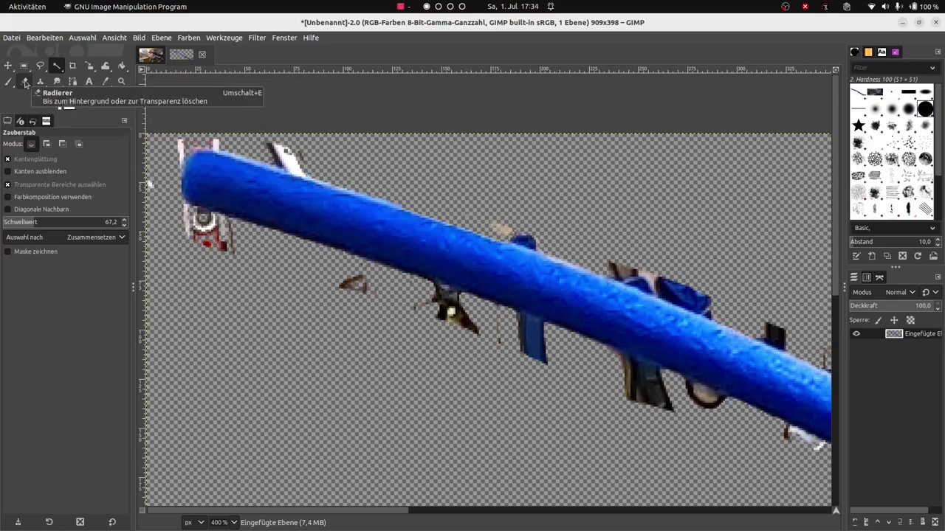
pyautogui.click(26, 82)
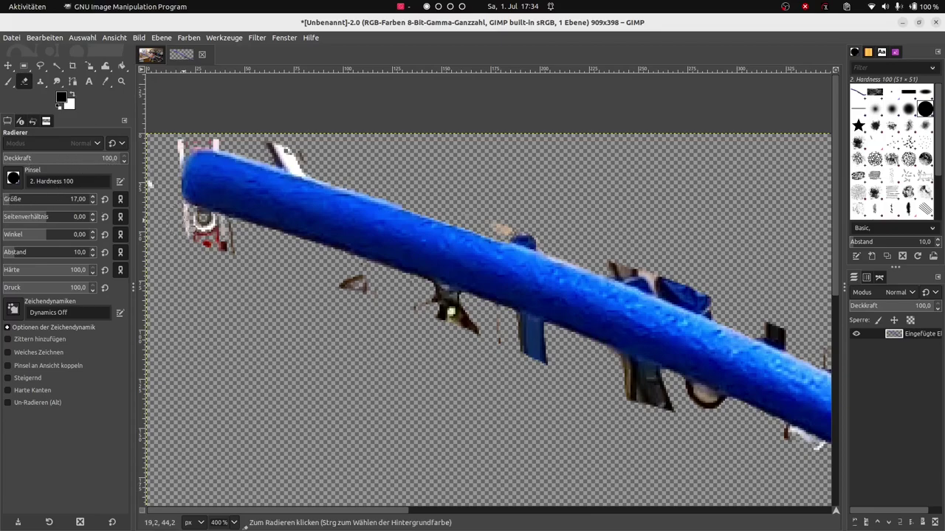
pyautogui.click(236, 190)
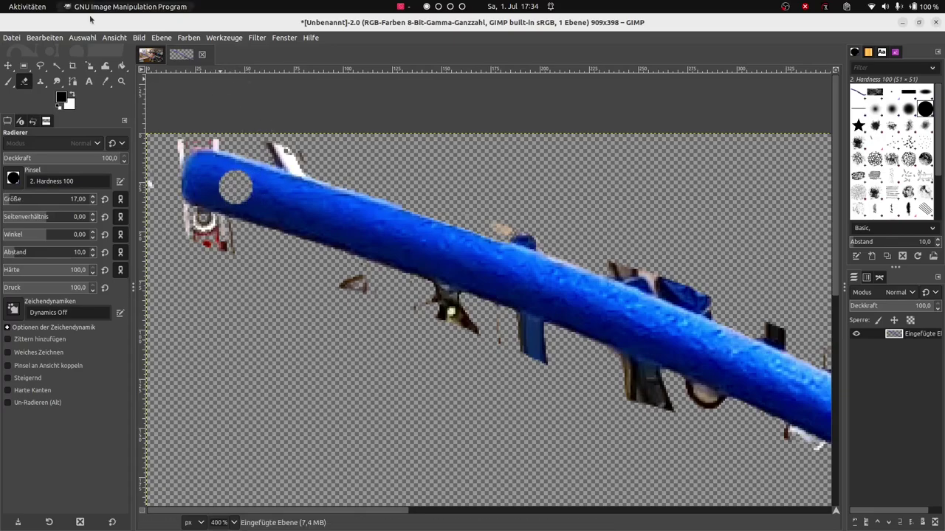
pyautogui.click(59, 37)
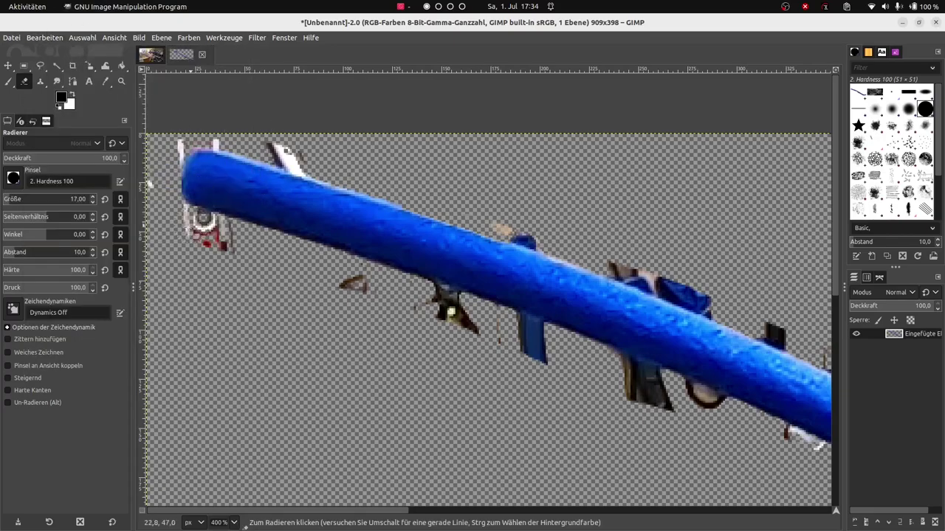
pyautogui.moveTo(173, 232)
pyautogui.mouseDown()
pyautogui.moveTo(236, 258)
pyautogui.moveTo(191, 226)
pyautogui.mouseUp()
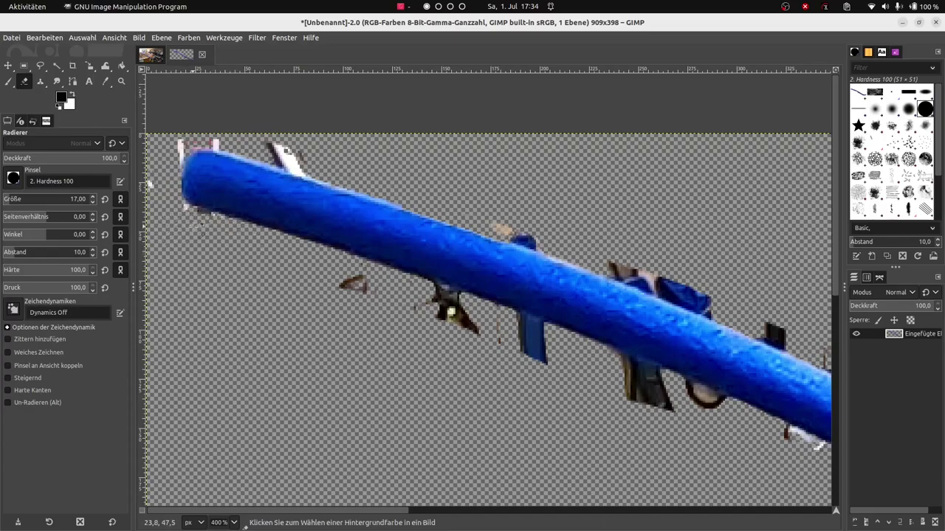
pyautogui.scroll(1, 185, 225)
# Step: Erase the white speck, dark fringe and brown triangle below the tube
pyautogui.scroll(1, 181, 214)
pyautogui.scroll(1, 177, 203)
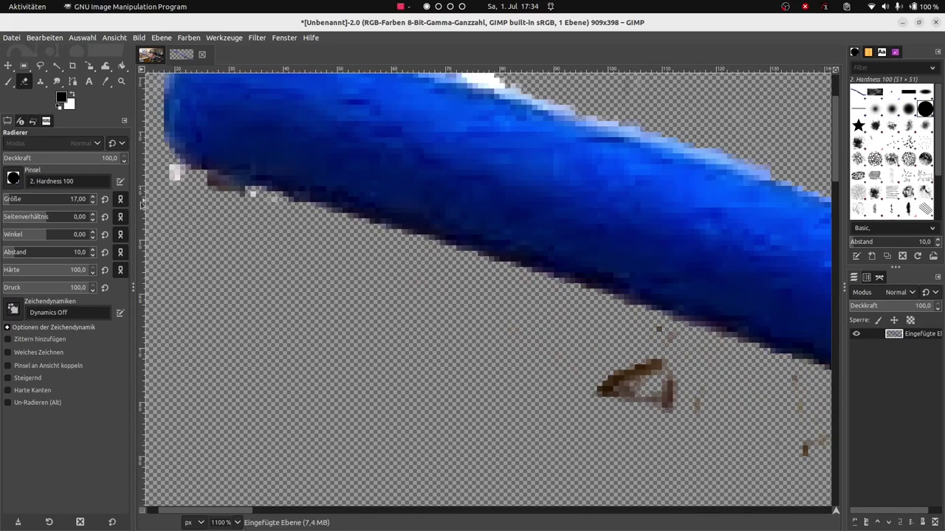
pyautogui.moveTo(177, 169); pyautogui.dragTo(222, 190)
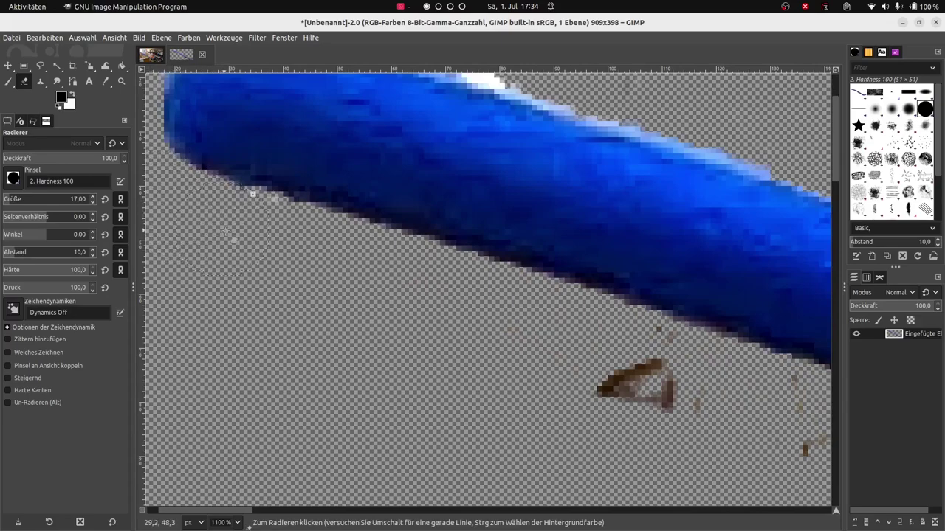
pyautogui.moveTo(620, 384)
pyautogui.mouseDown()
pyautogui.moveTo(686, 410)
pyautogui.moveTo(653, 395)
pyautogui.moveTo(667, 376)
pyautogui.moveTo(793, 437)
pyautogui.mouseUp()
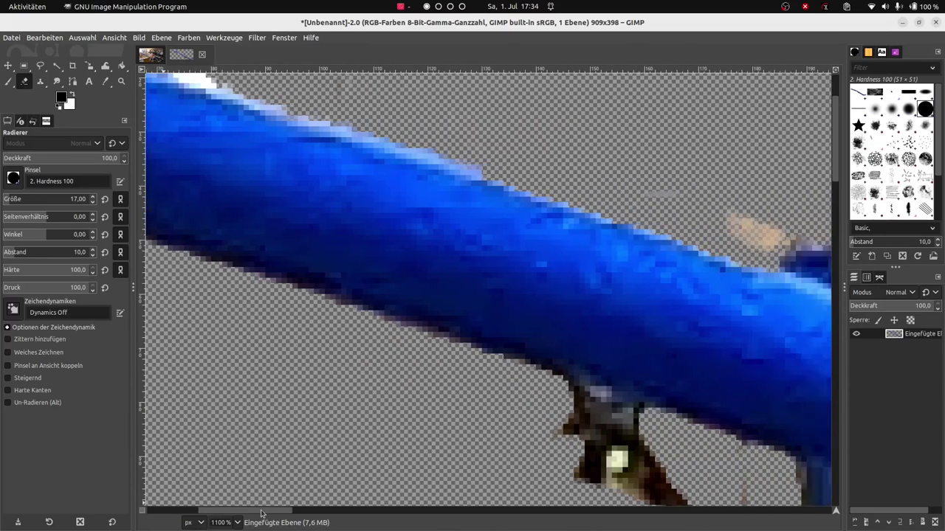
pyautogui.moveTo(220, 511); pyautogui.dragTo(278, 511)
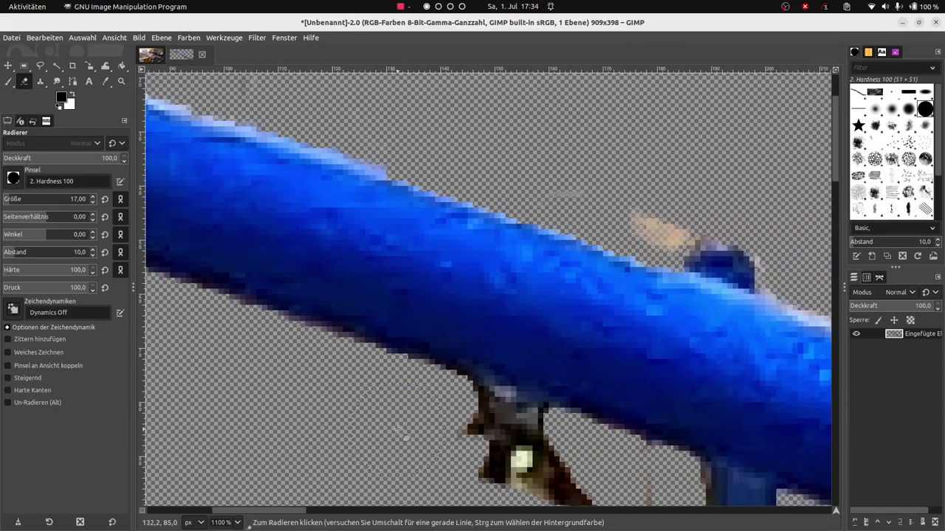
pyautogui.scroll(-3, 406, 438)
pyautogui.scroll(3, 413, 363)
# Step: Erase the dark bird shape, brown drips, and beige and blue blobs around the tube
pyautogui.moveTo(425, 327)
pyautogui.mouseDown()
pyautogui.moveTo(587, 398)
pyautogui.moveTo(470, 329)
pyautogui.mouseUp()
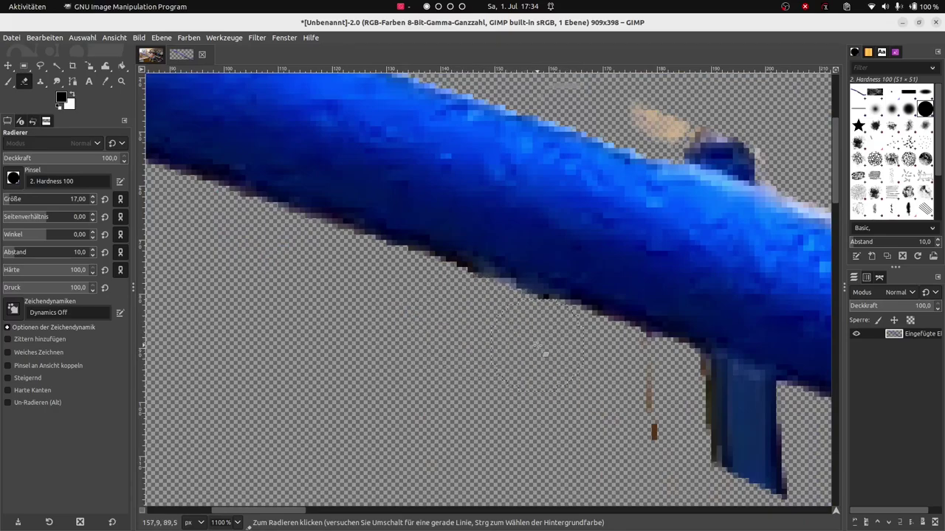
pyautogui.moveTo(605, 377)
pyautogui.mouseDown()
pyautogui.moveTo(624, 426)
pyautogui.moveTo(709, 441)
pyautogui.moveTo(780, 493)
pyautogui.moveTo(764, 440)
pyautogui.moveTo(740, 420)
pyautogui.moveTo(701, 407)
pyautogui.moveTo(633, 427)
pyautogui.mouseUp()
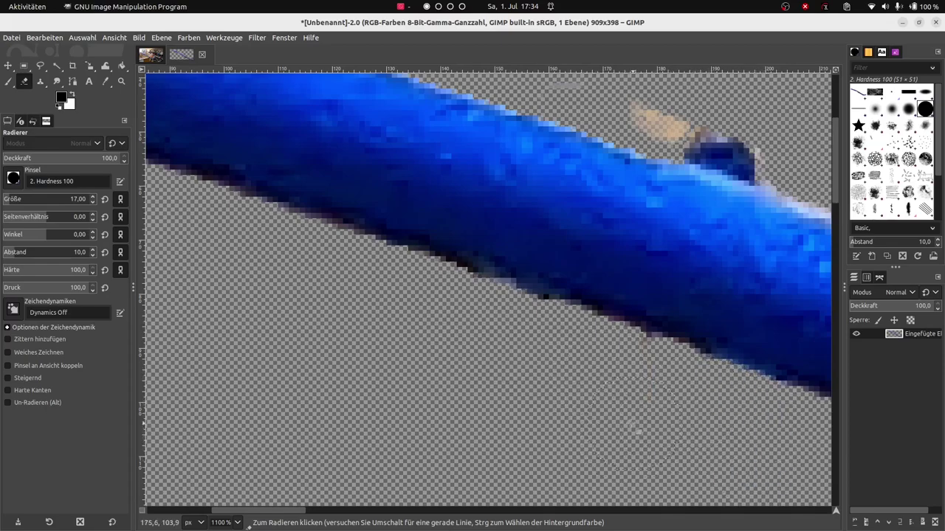
pyautogui.moveTo(230, 516); pyautogui.dragTo(280, 515)
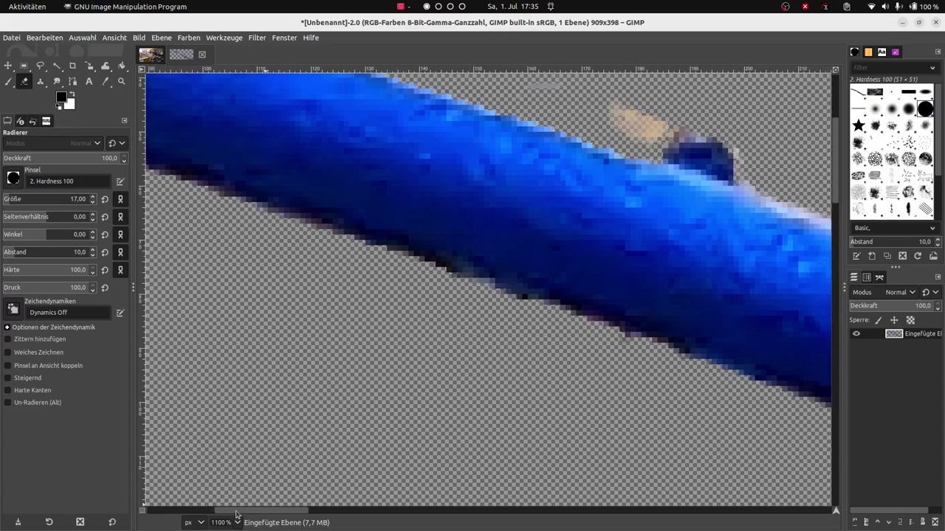
pyautogui.moveTo(476, 142); pyautogui.dragTo(278, 98)
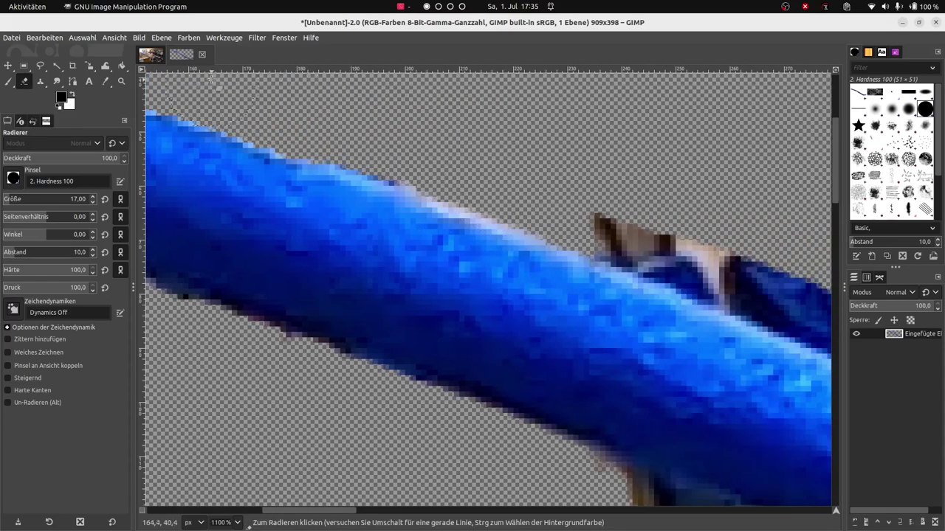
pyautogui.moveTo(554, 189); pyautogui.dragTo(782, 266)
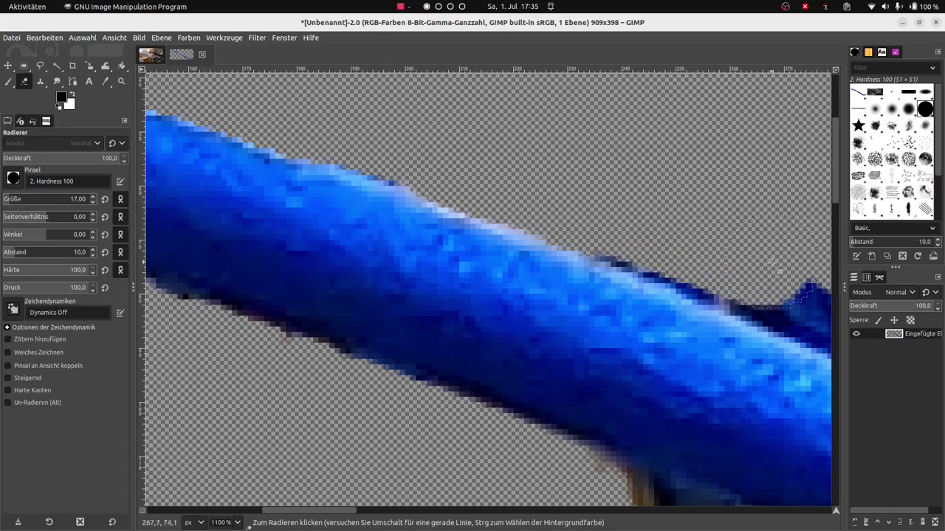
# Step: Erase stray pixels near the tube, then undo the stroke that split it in two
pyautogui.moveTo(656, 161); pyautogui.dragTo(279, 373)
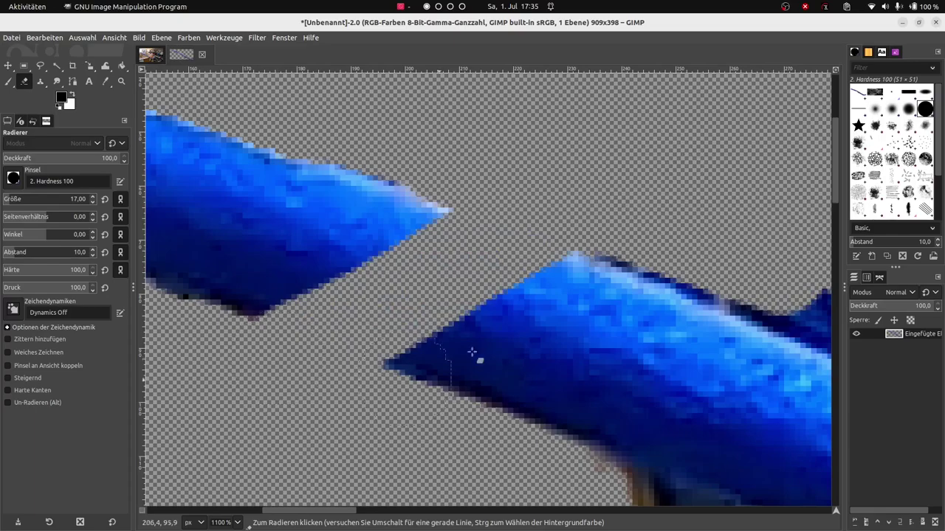
pyautogui.click(44, 37)
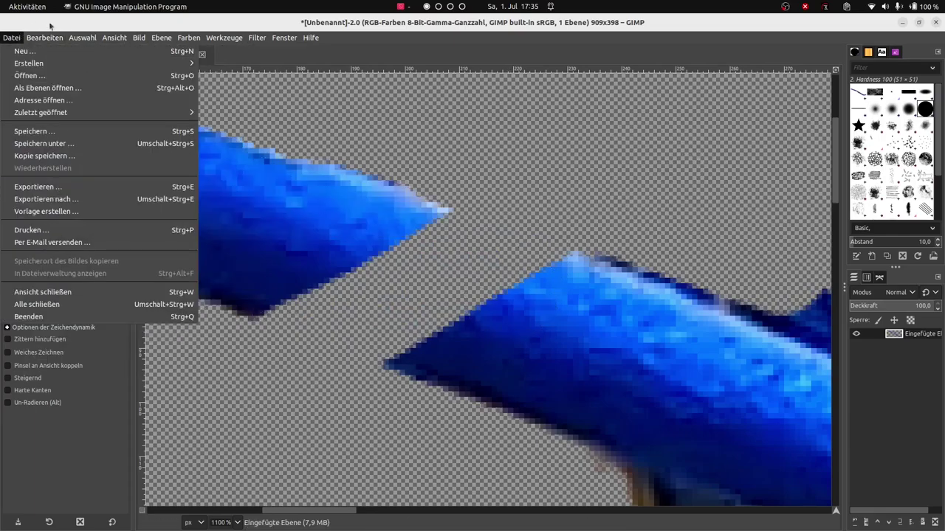
pyautogui.click(11, 37)
pyautogui.click(45, 37)
pyautogui.click(73, 51)
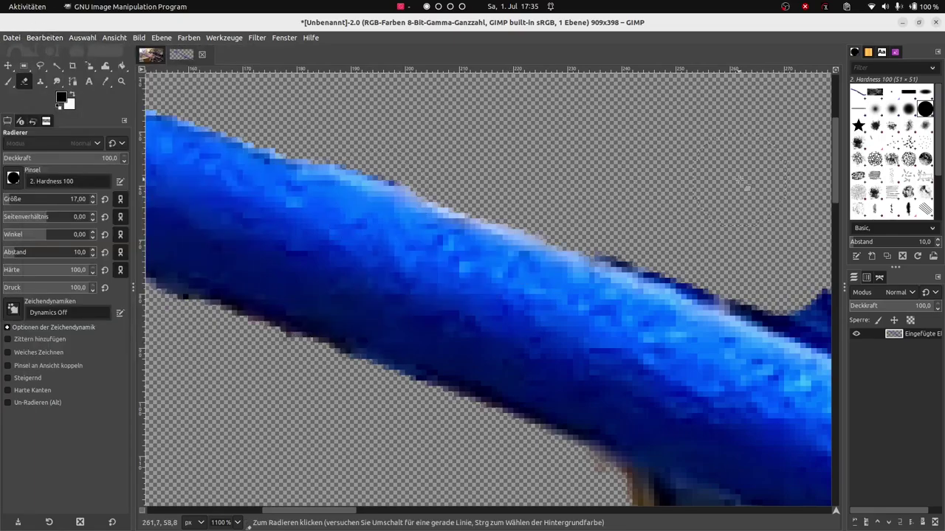
# Step: Erase the dark edge pixels along the tube's top and the dark gun part beside it
pyautogui.hscroll(5, 330, 514)
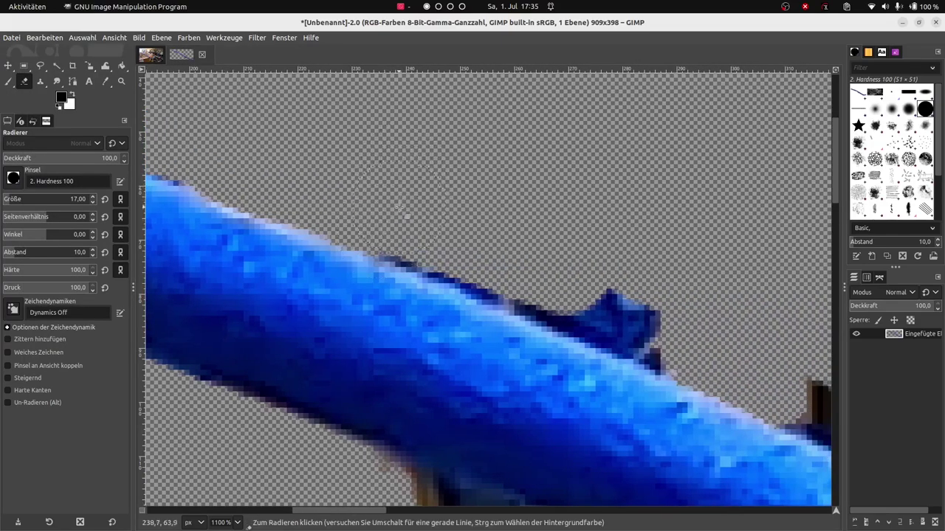
pyautogui.moveTo(398, 176)
pyautogui.mouseDown()
pyautogui.moveTo(411, 220)
pyautogui.moveTo(674, 319)
pyautogui.moveTo(476, 247)
pyautogui.mouseUp()
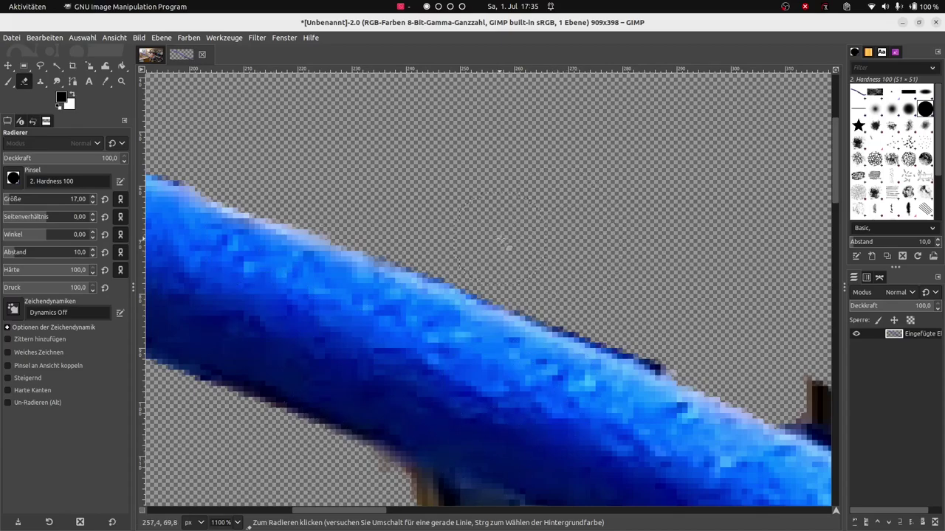
pyautogui.scroll(-2, 508, 247)
pyautogui.scroll(-3, 507, 247)
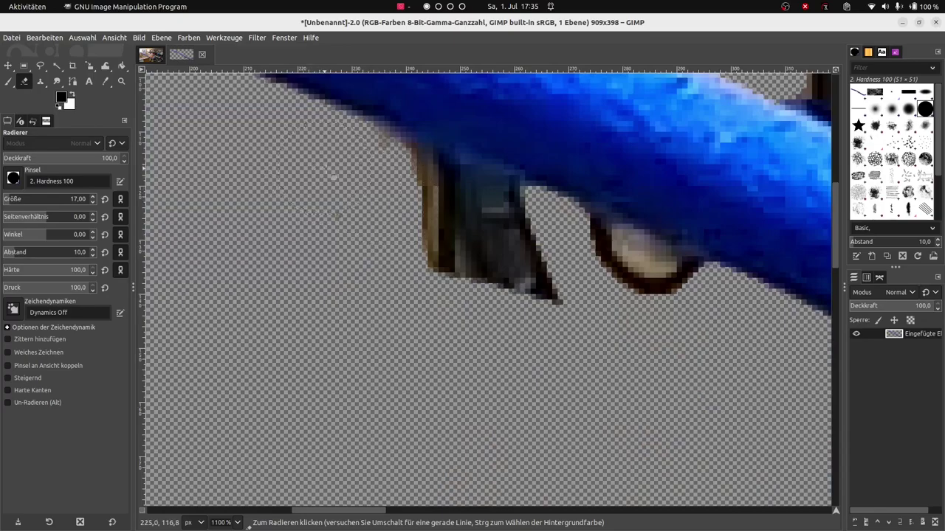
pyautogui.moveTo(414, 177)
pyautogui.mouseDown()
pyautogui.moveTo(531, 266)
pyautogui.moveTo(598, 244)
pyautogui.moveTo(649, 250)
pyautogui.moveTo(692, 310)
pyautogui.moveTo(517, 290)
pyautogui.moveTo(489, 333)
pyautogui.mouseUp()
# Step: Erase the small edge speck, the dark gun piece above the tube and the brown-white fragment
pyautogui.scroll(5, 495, 380)
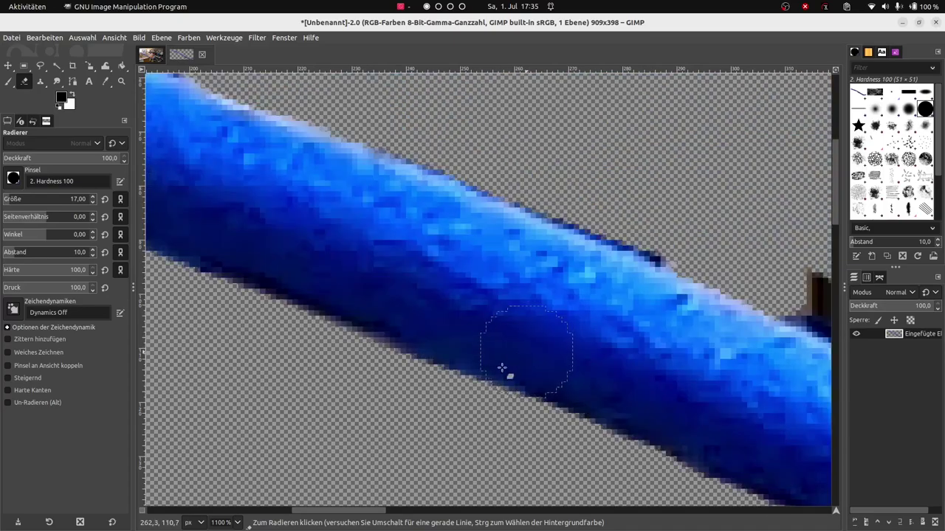
pyautogui.hscroll(5, 360, 175)
pyautogui.hscroll(5, 359, 175)
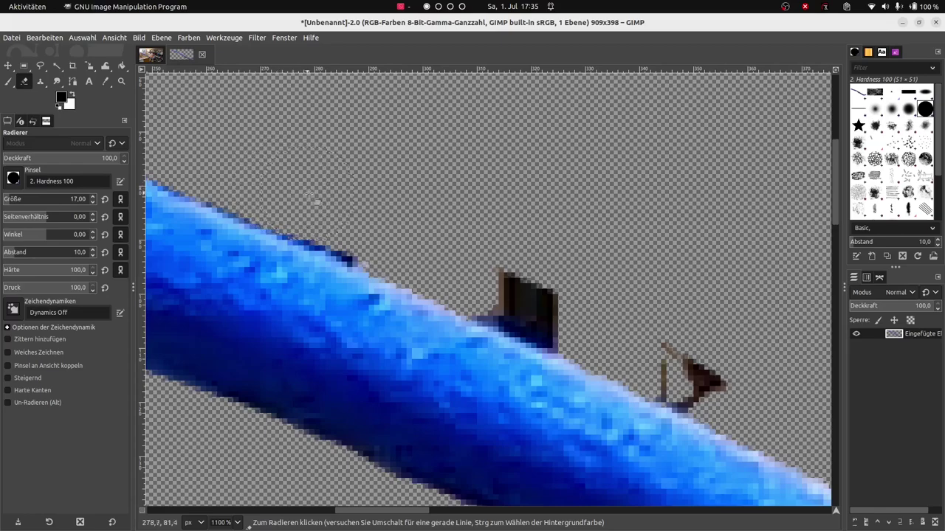
pyautogui.moveTo(363, 214); pyautogui.dragTo(389, 220)
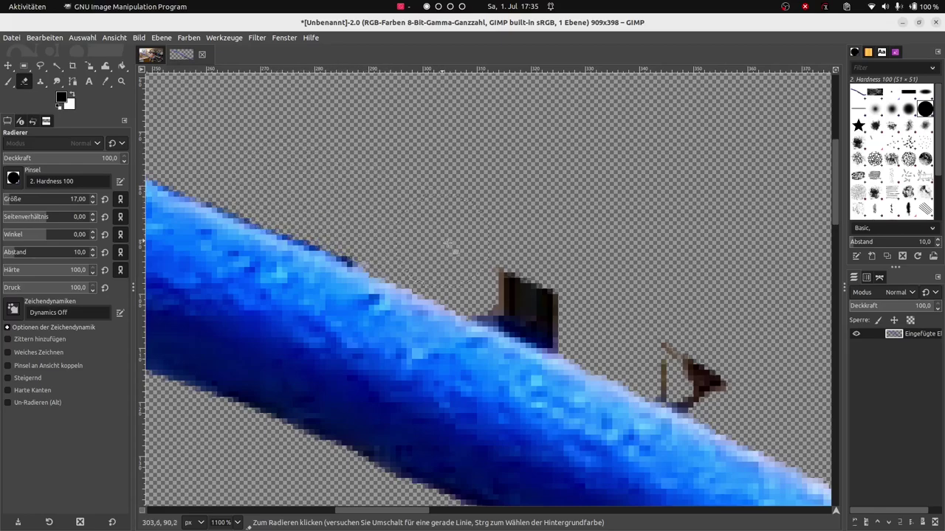
pyautogui.moveTo(448, 243)
pyautogui.mouseDown()
pyautogui.moveTo(558, 303)
pyautogui.moveTo(634, 326)
pyautogui.moveTo(709, 380)
pyautogui.moveTo(694, 404)
pyautogui.moveTo(664, 394)
pyautogui.moveTo(643, 282)
pyautogui.mouseUp()
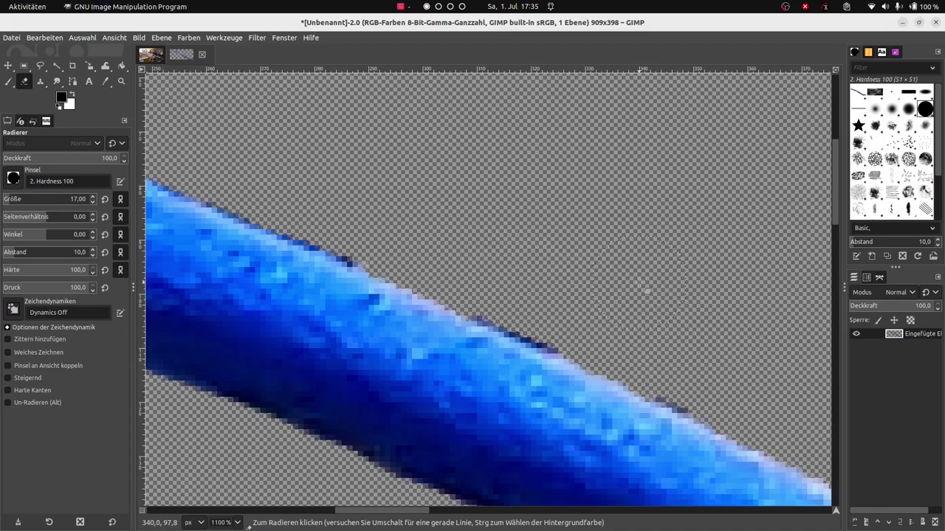
pyautogui.scroll(-4, 648, 299)
pyautogui.scroll(-1, 524, 362)
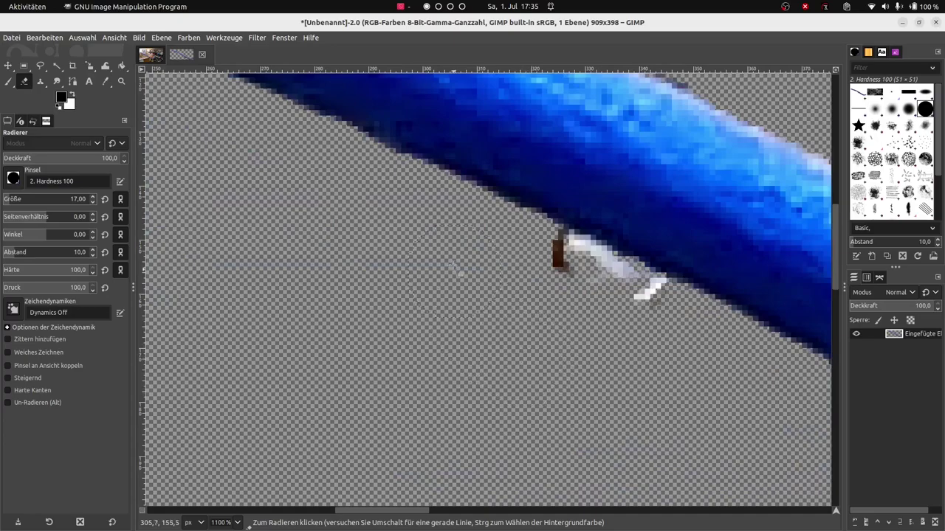
pyautogui.moveTo(502, 270)
pyautogui.mouseDown()
pyautogui.moveTo(653, 291)
pyautogui.moveTo(568, 229)
pyautogui.mouseUp()
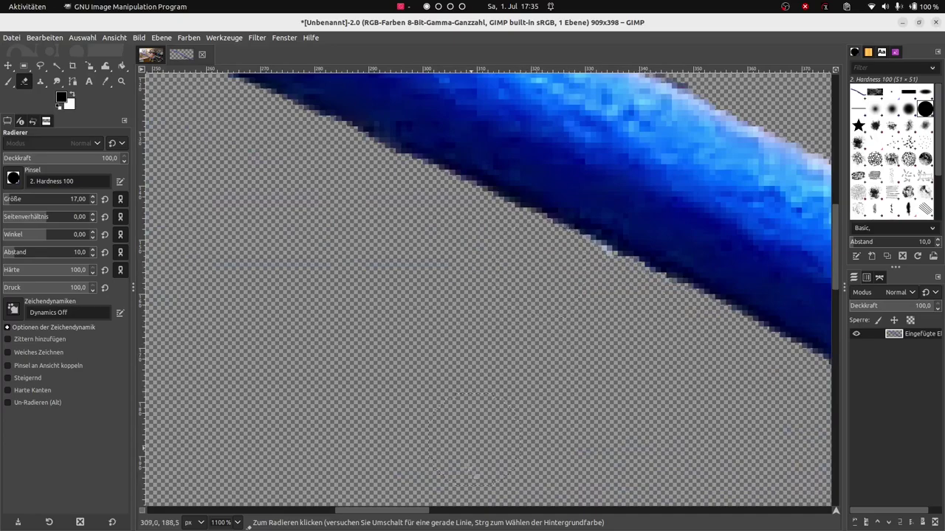
pyautogui.hscroll(10, 354, 346)
# Step: Erase the brown-white fragment beside the tube and the brown line fragments to its left
pyautogui.scroll(2, 321, 229)
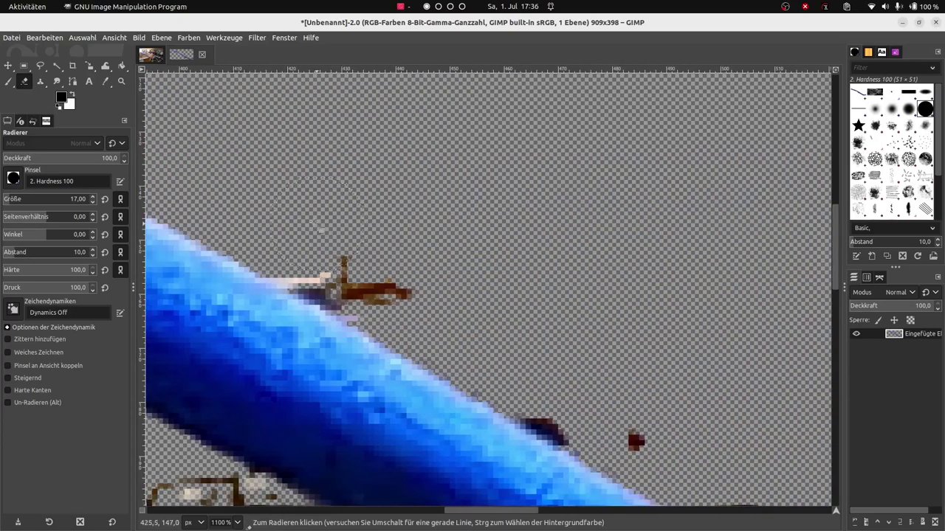
pyautogui.moveTo(299, 274); pyautogui.dragTo(406, 292)
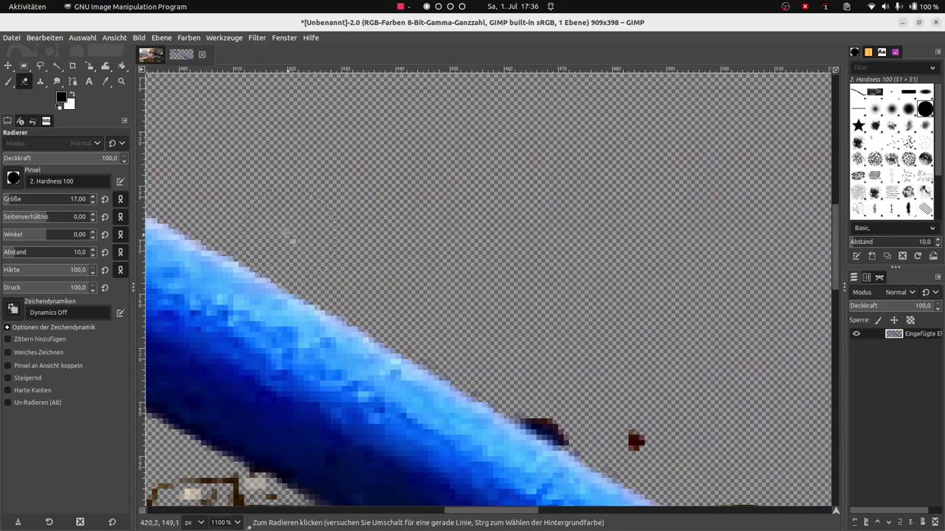
pyautogui.moveTo(489, 352)
pyautogui.mouseDown()
pyautogui.moveTo(552, 432)
pyautogui.moveTo(637, 440)
pyautogui.mouseUp()
pyautogui.scroll(-3, 583, 373)
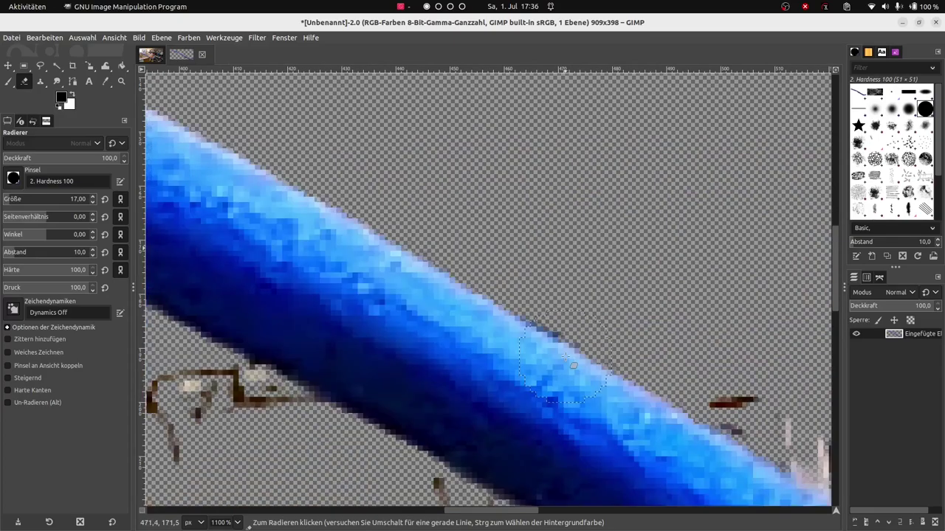
pyautogui.scroll(-3, 443, 376)
pyautogui.moveTo(262, 394)
pyautogui.mouseDown()
pyautogui.moveTo(170, 302)
pyautogui.moveTo(244, 284)
pyautogui.moveTo(295, 288)
pyautogui.moveTo(205, 289)
pyautogui.moveTo(288, 334)
pyautogui.moveTo(491, 413)
pyautogui.moveTo(562, 481)
pyautogui.moveTo(620, 487)
pyautogui.moveTo(288, 489)
pyautogui.mouseUp()
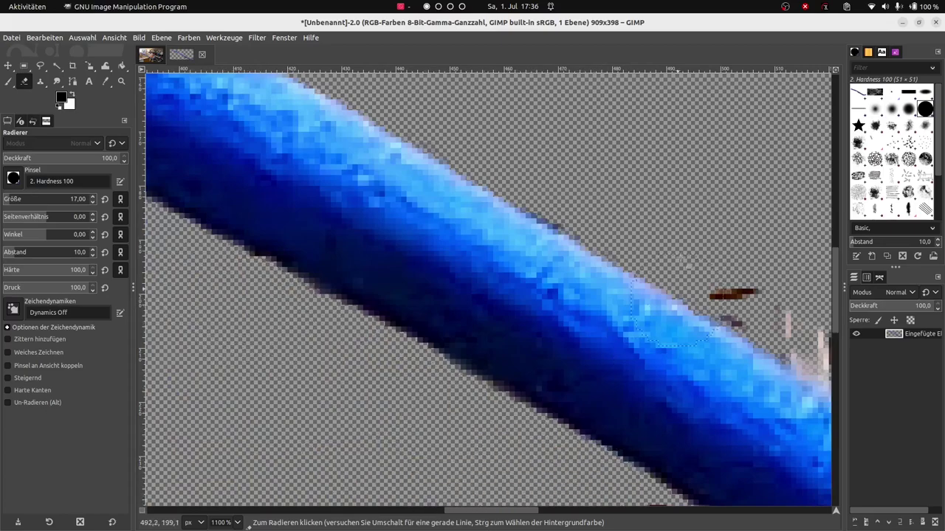
pyautogui.moveTo(709, 295)
pyautogui.mouseDown()
pyautogui.moveTo(760, 296)
pyautogui.moveTo(795, 330)
pyautogui.mouseUp()
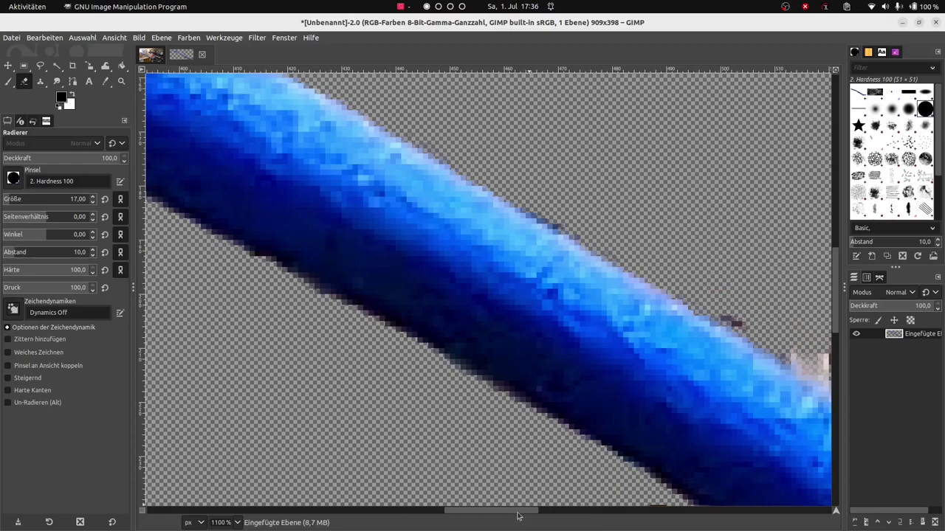
pyautogui.moveTo(520, 515); pyautogui.dragTo(576, 515)
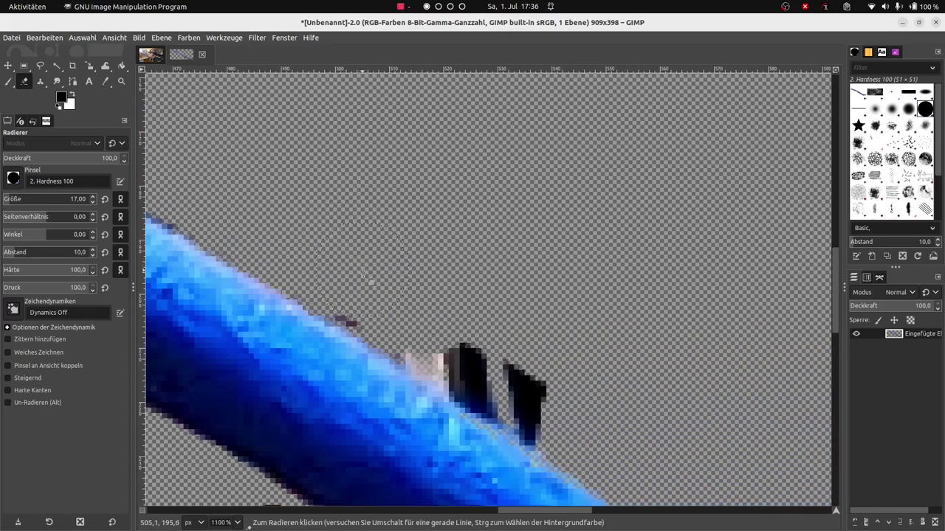
# Step: Erase the pink speck, dark edge pixels and brown-black fragments below the tube
pyautogui.moveTo(370, 283); pyautogui.dragTo(551, 394)
pyautogui.moveTo(463, 345)
pyautogui.mouseDown()
pyautogui.moveTo(494, 398)
pyautogui.moveTo(539, 442)
pyautogui.mouseUp()
pyautogui.scroll(-3, 672, 339)
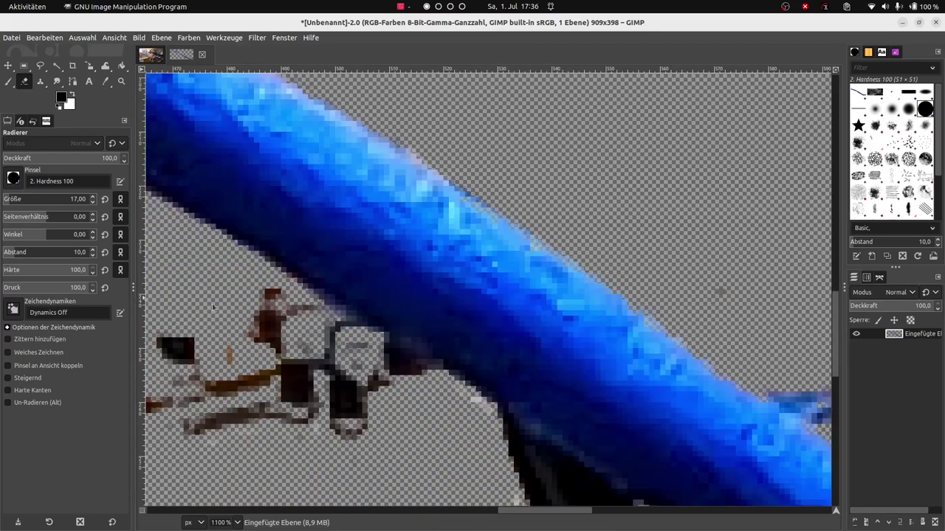
pyautogui.moveTo(154, 329); pyautogui.dragTo(313, 345)
pyautogui.moveTo(249, 296)
pyautogui.mouseDown()
pyautogui.moveTo(425, 456)
pyautogui.moveTo(561, 473)
pyautogui.moveTo(465, 454)
pyautogui.mouseUp()
# Step: Erase the black area at the lower right and the dark fringe along the tube's lower edge
pyautogui.scroll(-2, 720, 174)
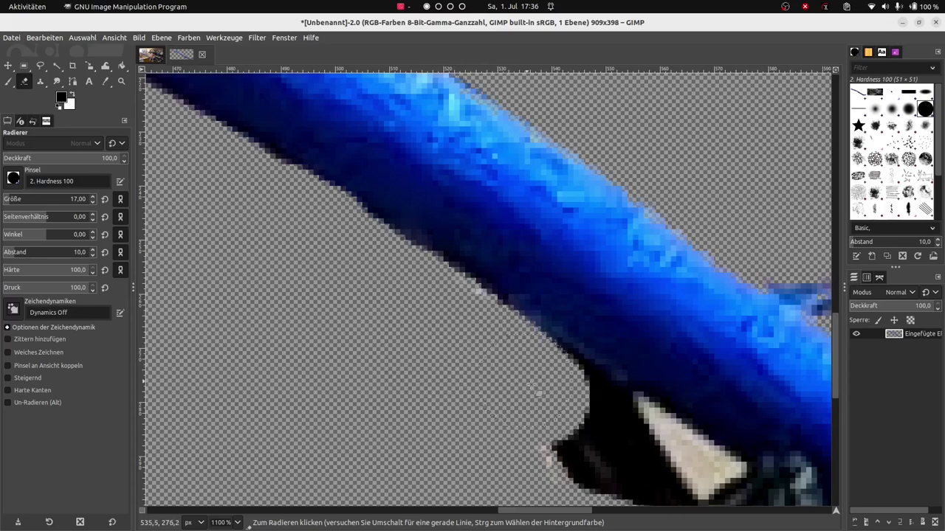
pyautogui.moveTo(563, 431)
pyautogui.mouseDown()
pyautogui.moveTo(738, 474)
pyautogui.moveTo(561, 450)
pyautogui.moveTo(594, 425)
pyautogui.moveTo(419, 315)
pyautogui.mouseUp()
pyautogui.moveTo(512, 509); pyautogui.dragTo(534, 510)
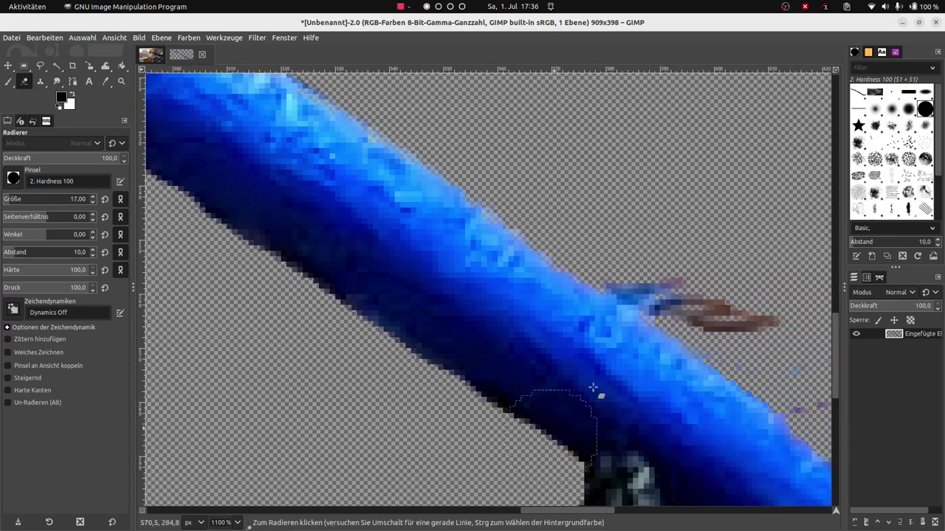
pyautogui.moveTo(612, 284)
pyautogui.mouseDown()
pyautogui.moveTo(800, 356)
pyautogui.moveTo(784, 353)
pyautogui.mouseUp()
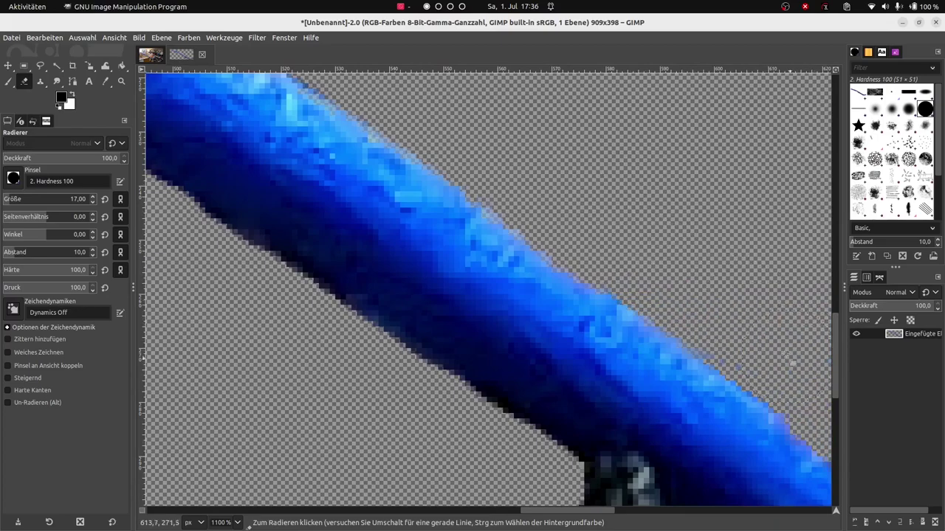
pyautogui.scroll(-5, 641, 232)
pyautogui.moveTo(583, 273); pyautogui.dragTo(570, 311)
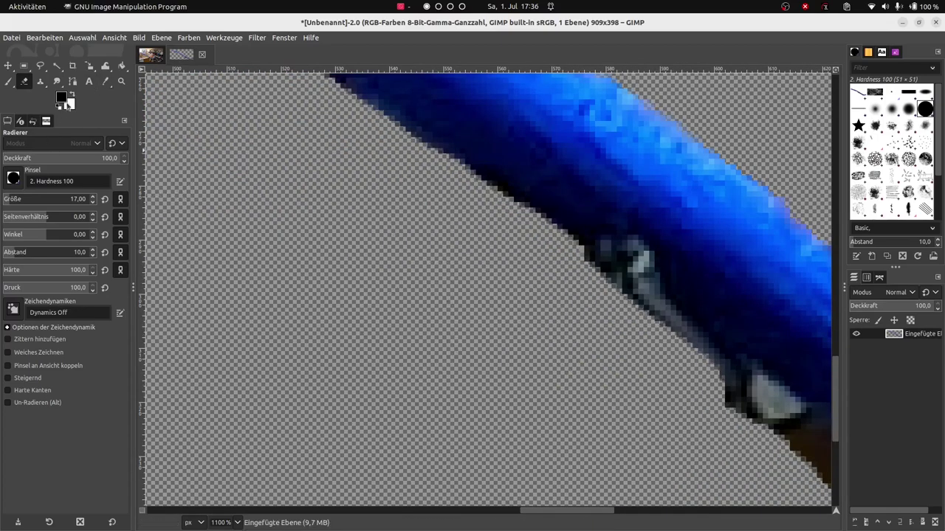
# Step: Smudge the whitish knot on the tube's lower edge into dark blue with a size-4 Smudge brush
pyautogui.click(57, 82)
pyautogui.moveTo(612, 211); pyautogui.dragTo(643, 230)
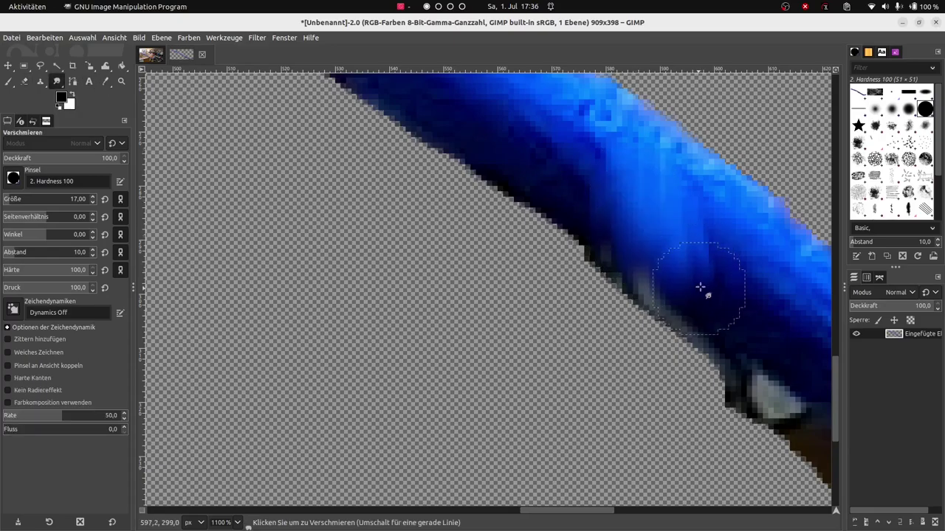
pyautogui.click(45, 37)
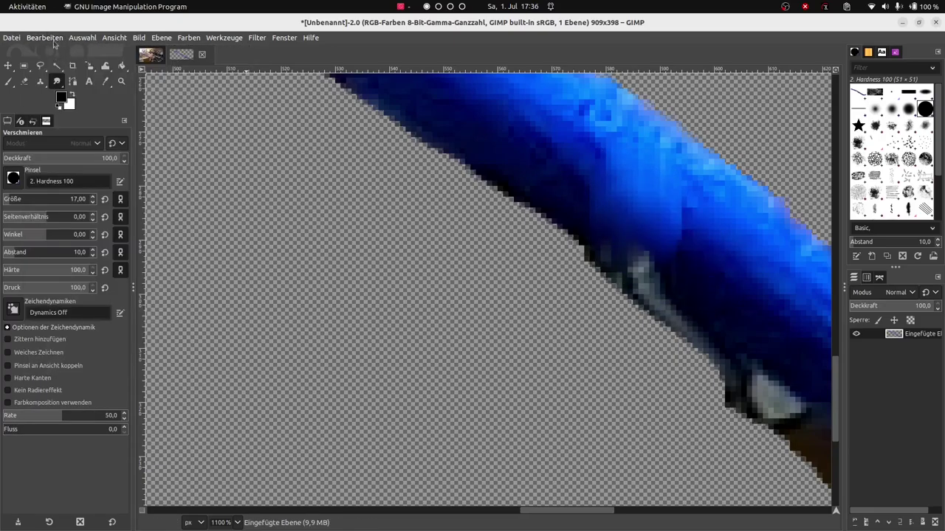
pyautogui.click(44, 38)
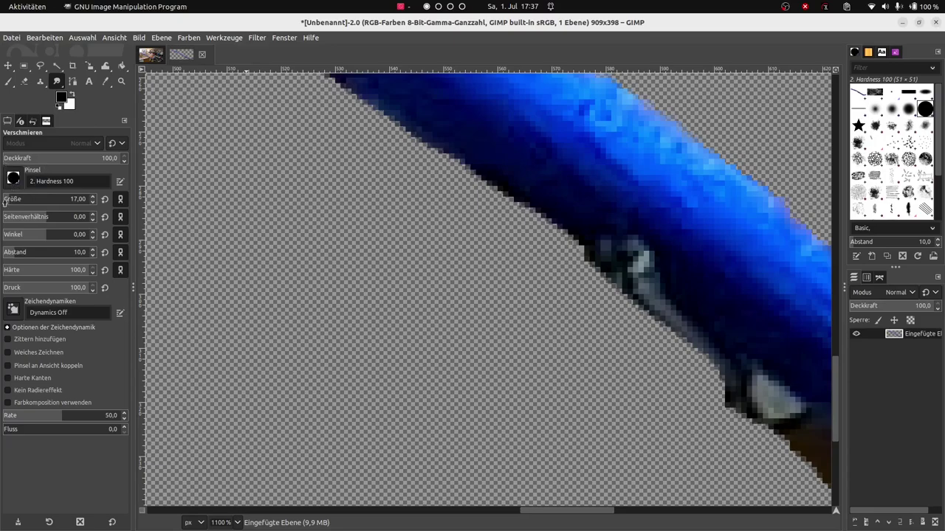
pyautogui.click(5, 201)
pyautogui.moveTo(635, 210); pyautogui.dragTo(635, 270)
pyautogui.moveTo(617, 229)
pyautogui.mouseDown()
pyautogui.moveTo(594, 251)
pyautogui.moveTo(656, 290)
pyautogui.moveTo(597, 226)
pyautogui.mouseUp()
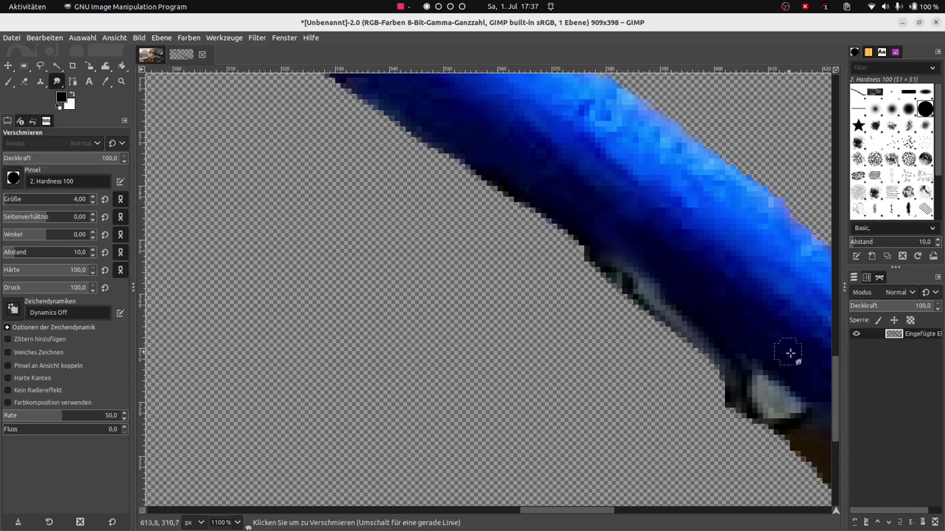
pyautogui.moveTo(790, 354)
pyautogui.mouseDown()
pyautogui.moveTo(749, 348)
pyautogui.moveTo(819, 407)
pyautogui.mouseUp()
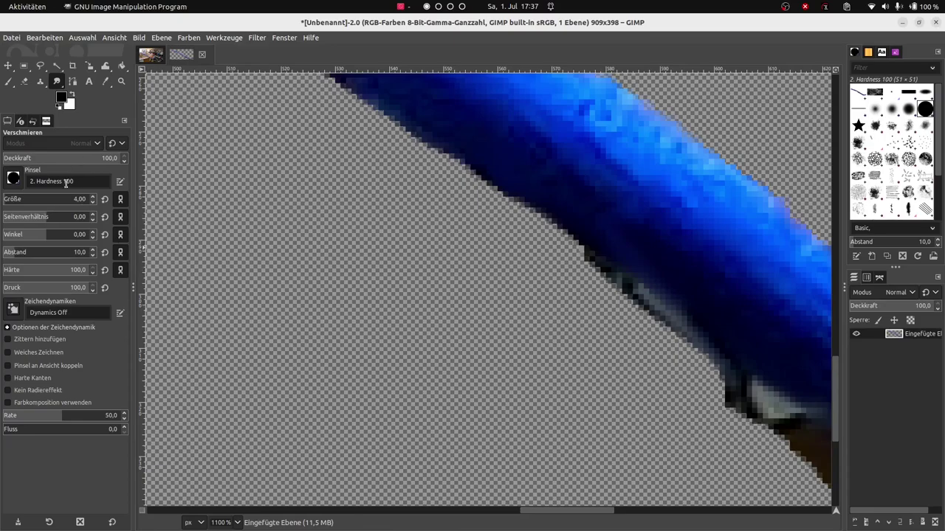
pyautogui.click(25, 81)
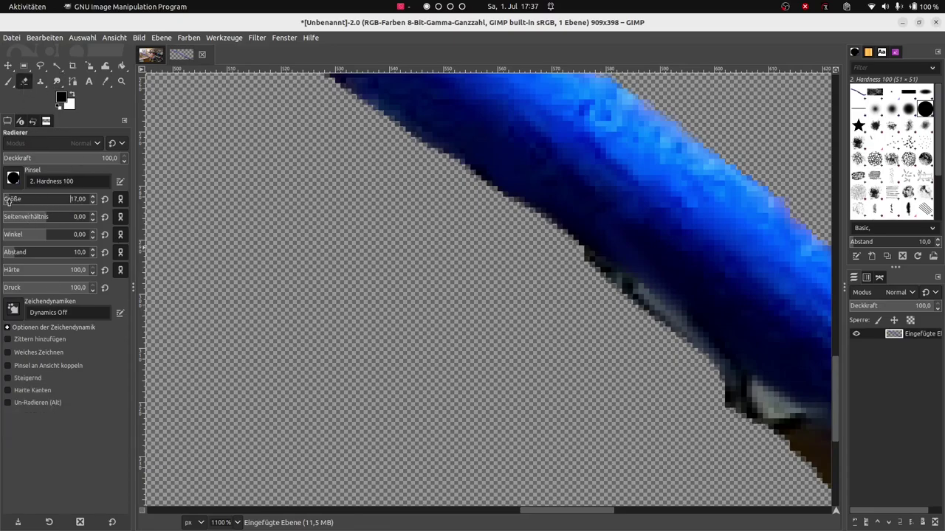
# Step: Erase the dark fringe along the tube's lower edge with the size-17 Eraser
pyautogui.moveTo(566, 300)
pyautogui.mouseDown()
pyautogui.moveTo(651, 371)
pyautogui.moveTo(819, 472)
pyautogui.mouseUp()
pyautogui.hscroll(5, 820, 472)
pyautogui.moveTo(590, 443)
pyautogui.mouseDown()
pyautogui.moveTo(565, 483)
pyautogui.moveTo(338, 317)
pyautogui.mouseUp()
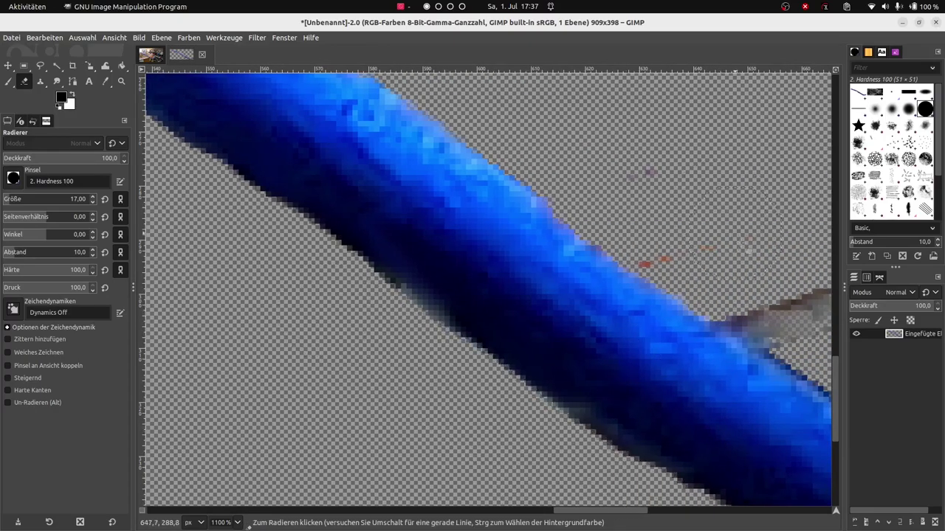
pyautogui.moveTo(737, 244)
pyautogui.mouseDown()
pyautogui.moveTo(768, 325)
pyautogui.moveTo(646, 262)
pyautogui.moveTo(711, 268)
pyautogui.mouseUp()
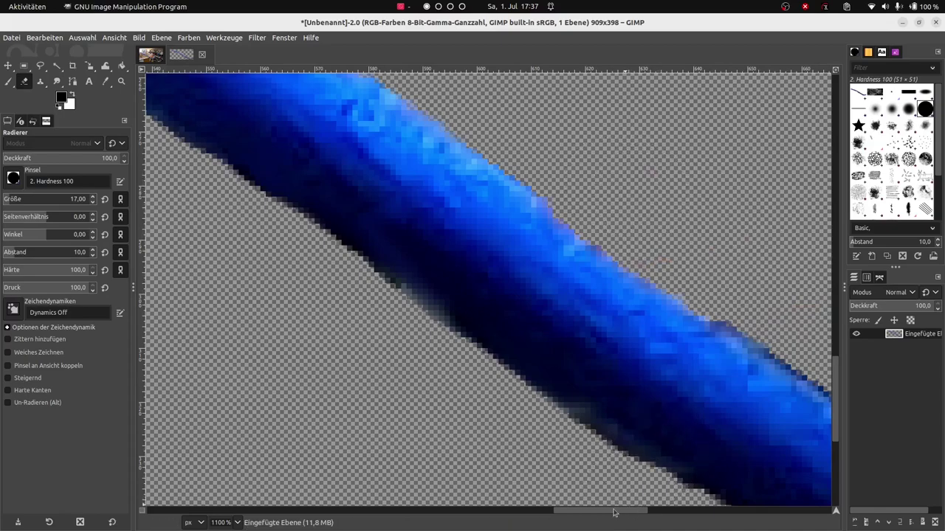
pyautogui.moveTo(613, 512); pyautogui.dragTo(710, 512)
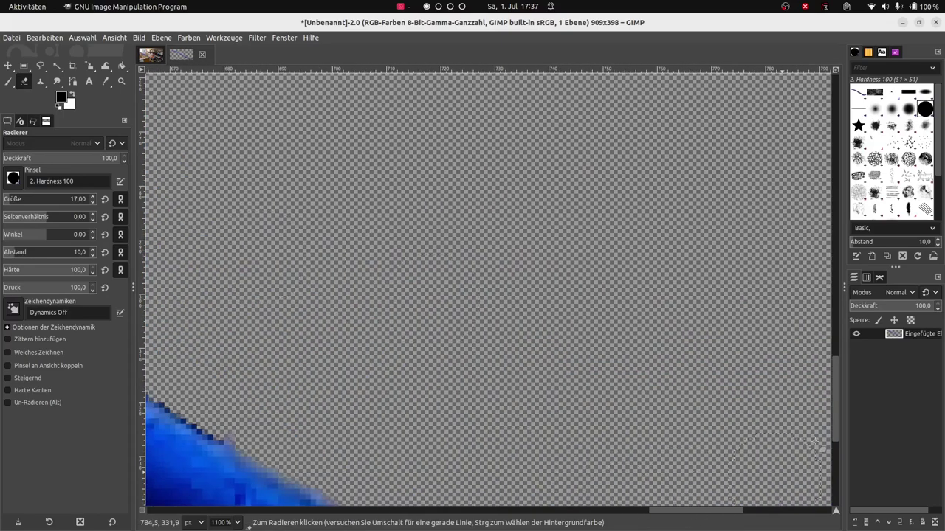
# Step: Erase the black and white fragments beneath the tube and the grey smudge above it
pyautogui.scroll(-2, 538, 460)
pyautogui.scroll(-3, 442, 428)
pyautogui.moveTo(161, 400); pyautogui.dragTo(191, 354)
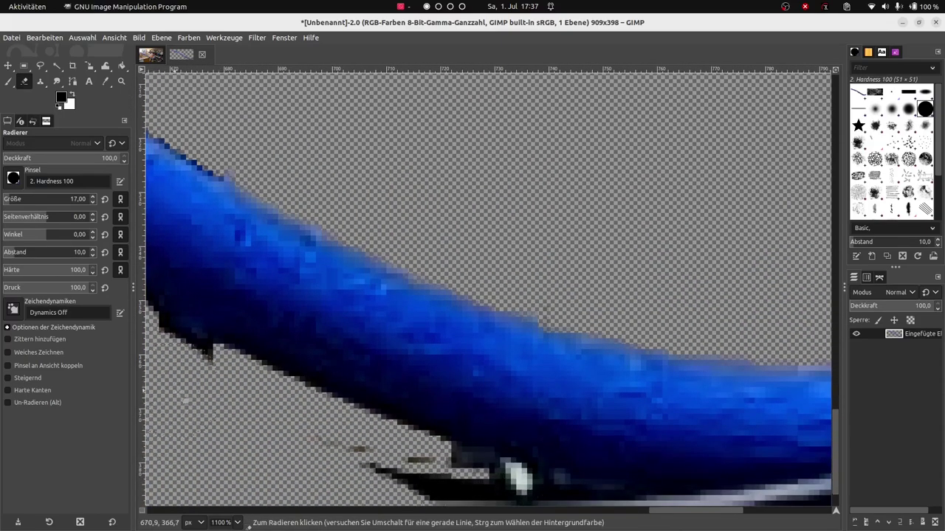
pyautogui.moveTo(325, 445)
pyautogui.mouseDown()
pyautogui.moveTo(424, 483)
pyautogui.moveTo(426, 493)
pyautogui.mouseUp()
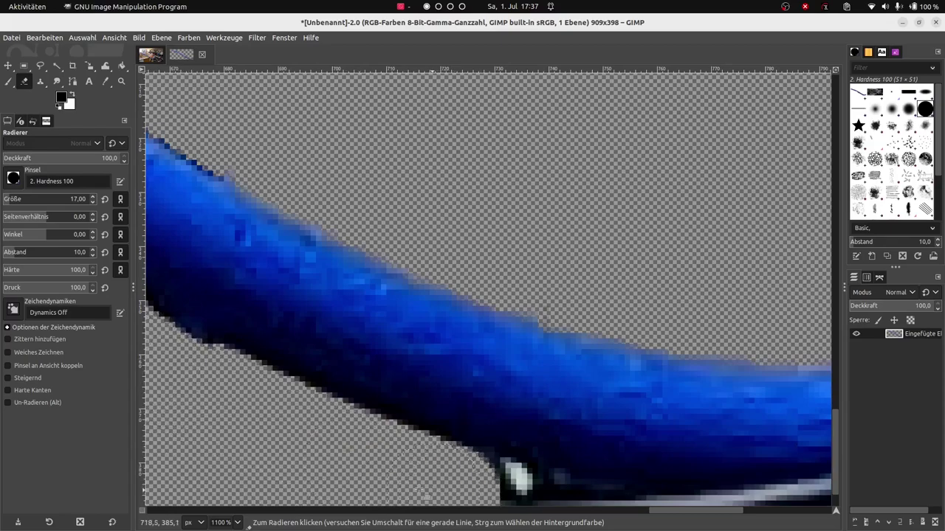
pyautogui.moveTo(509, 500)
pyautogui.mouseDown()
pyautogui.moveTo(738, 501)
pyautogui.moveTo(591, 493)
pyautogui.moveTo(456, 502)
pyautogui.moveTo(804, 505)
pyautogui.moveTo(539, 500)
pyautogui.moveTo(686, 492)
pyautogui.moveTo(834, 459)
pyautogui.mouseUp()
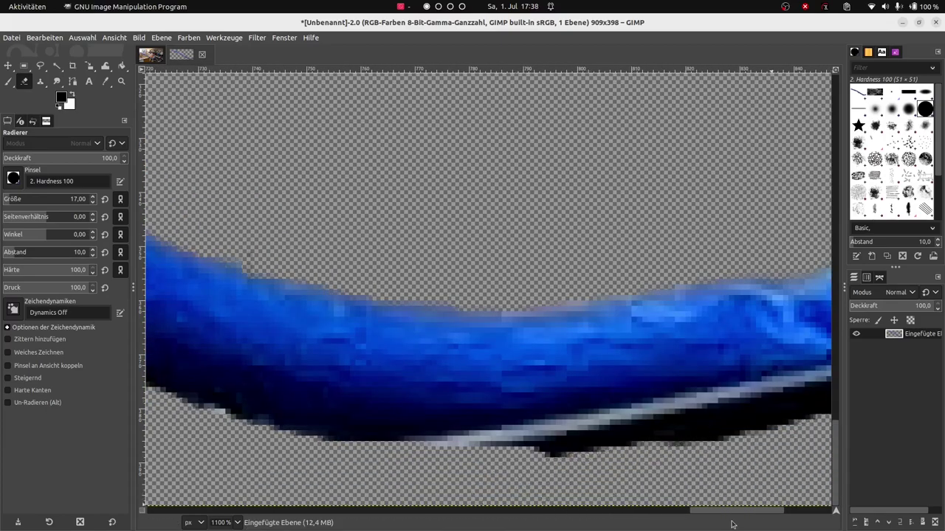
pyautogui.moveTo(736, 510); pyautogui.dragTo(812, 512)
pyautogui.moveTo(601, 175)
pyautogui.mouseDown()
pyautogui.moveTo(530, 210)
pyautogui.moveTo(819, 173)
pyautogui.moveTo(826, 192)
pyautogui.moveTo(852, 159)
pyautogui.mouseUp()
# Step: Erase the last dark spots on the tube's upper-left edge and return the view to 100%
pyautogui.keyDown('ctrl'); pyautogui.scroll(-4, 705, 358); pyautogui.keyUp('ctrl')
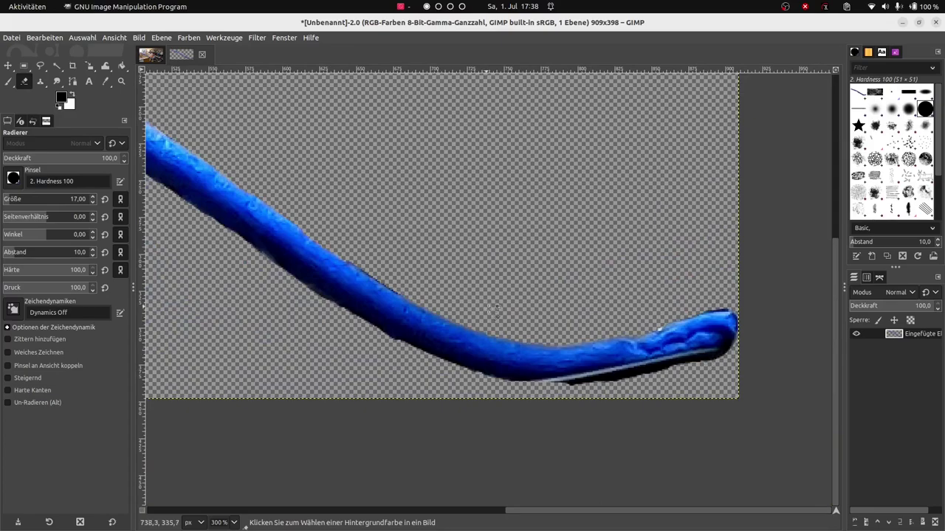
pyautogui.keyDown('ctrl'); pyautogui.scroll(-1, 493, 308); pyautogui.keyUp('ctrl')
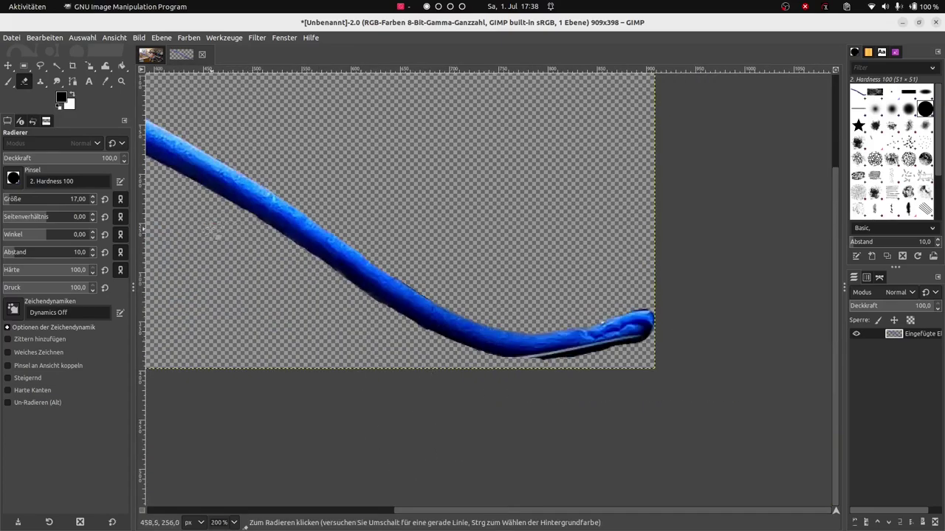
pyautogui.moveTo(520, 510); pyautogui.dragTo(425, 510)
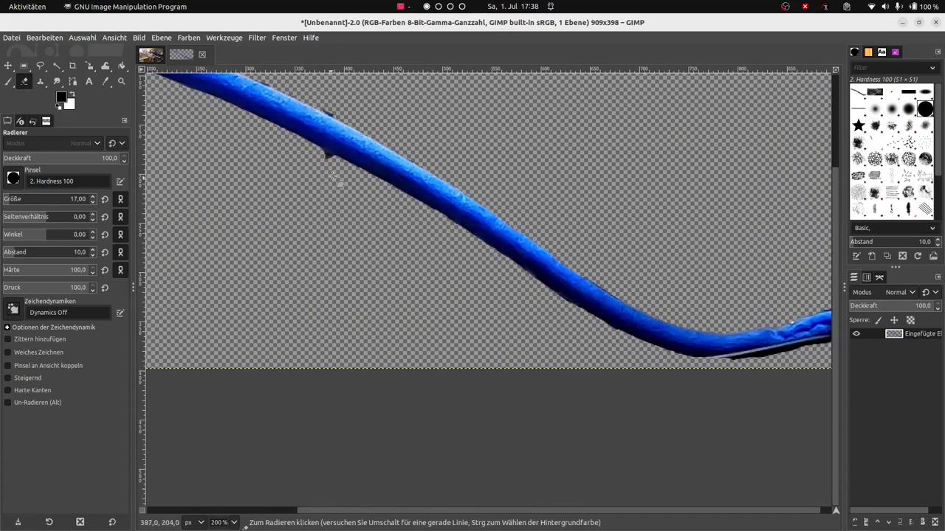
pyautogui.moveTo(333, 176); pyautogui.dragTo(326, 157)
pyautogui.moveTo(349, 111); pyautogui.dragTo(328, 105)
pyautogui.scroll(3, 336, 116)
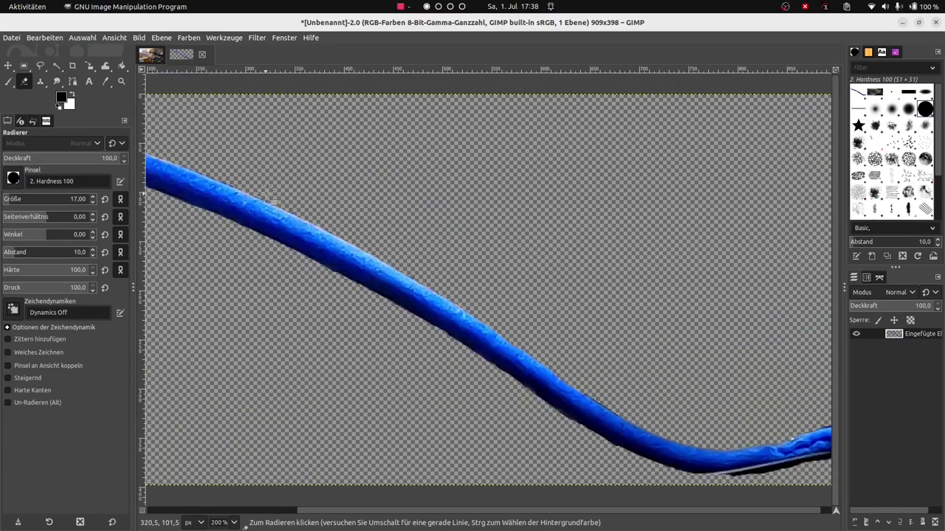
pyautogui.hscroll(-2, 520, 492)
pyautogui.hscroll(-3, 520, 493)
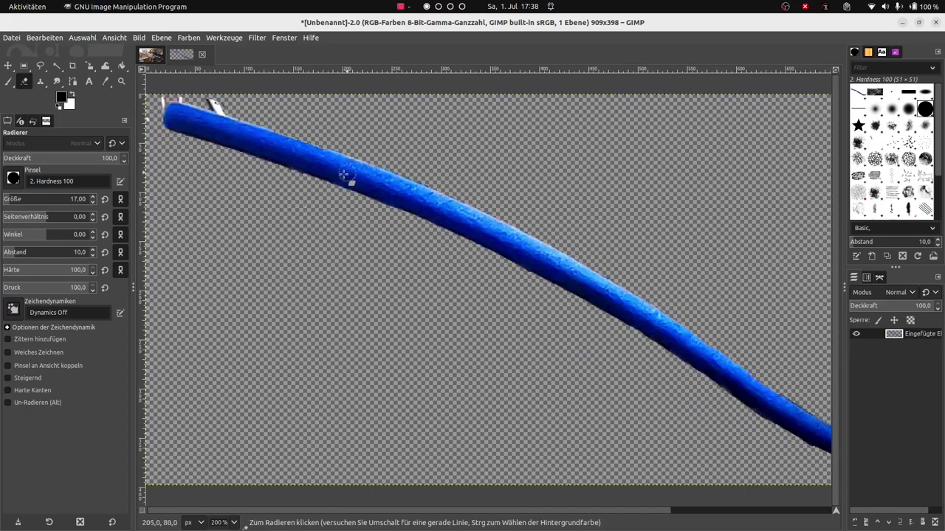
pyautogui.keyDown('ctrl'); pyautogui.click(214, 104); pyautogui.keyUp('ctrl')
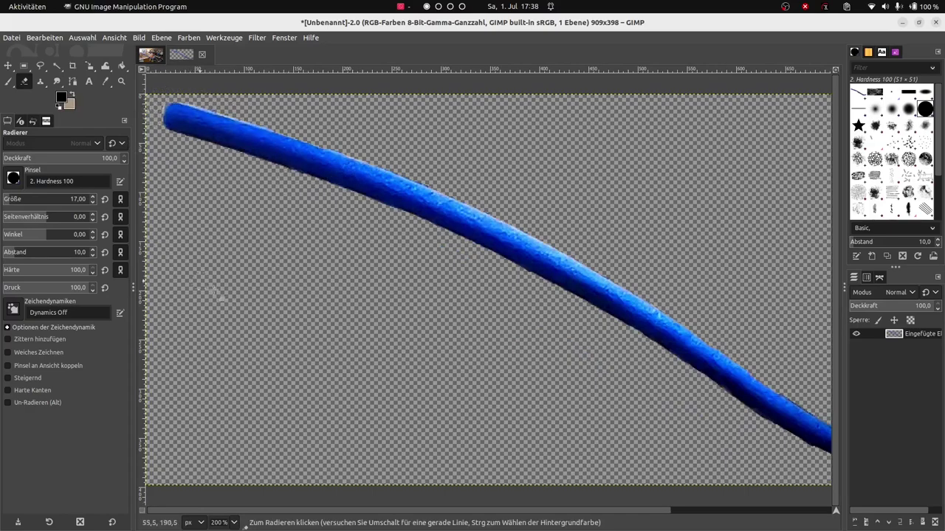
pyautogui.keyDown('ctrl'); pyautogui.scroll(-2, 470, 347); pyautogui.keyUp('ctrl')
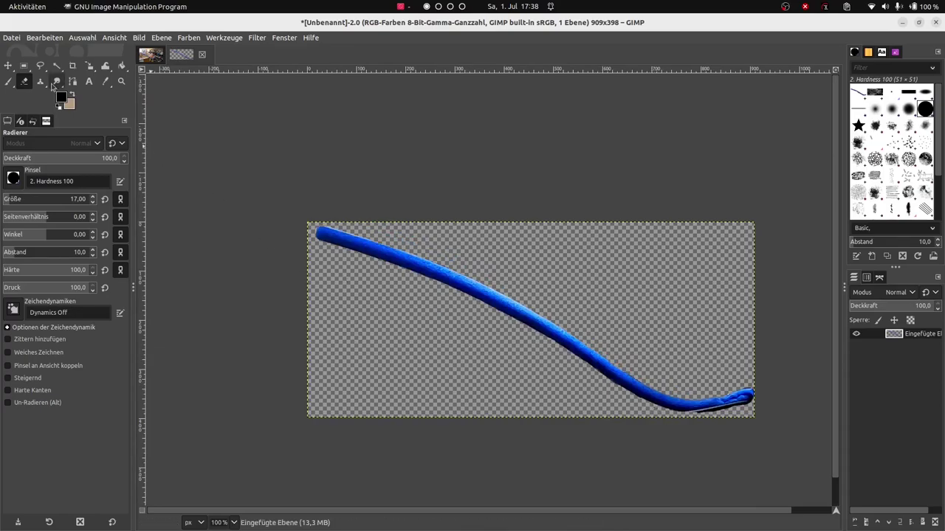
# Step: Fuzzy-select the tube at threshold 255, copy it, and switch to the workshop photo
pyautogui.click(57, 67)
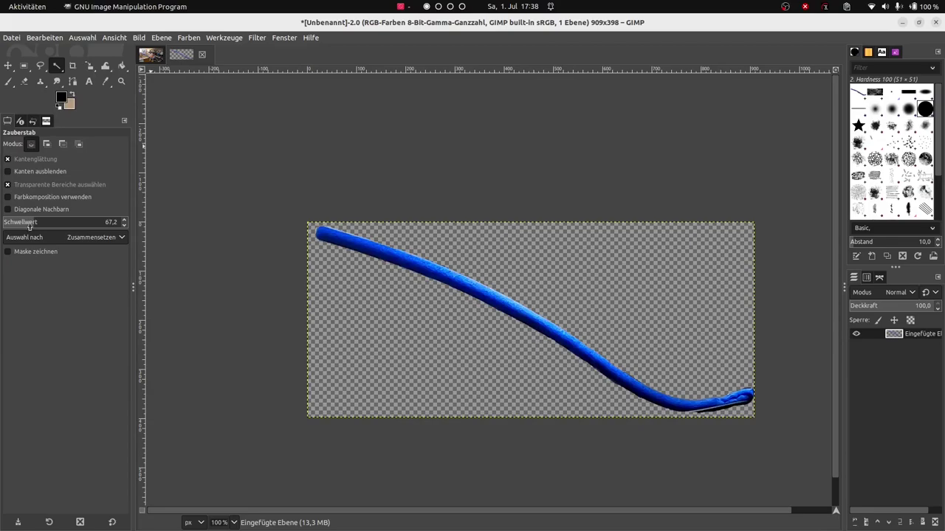
pyautogui.moveTo(30, 226); pyautogui.dragTo(147, 234)
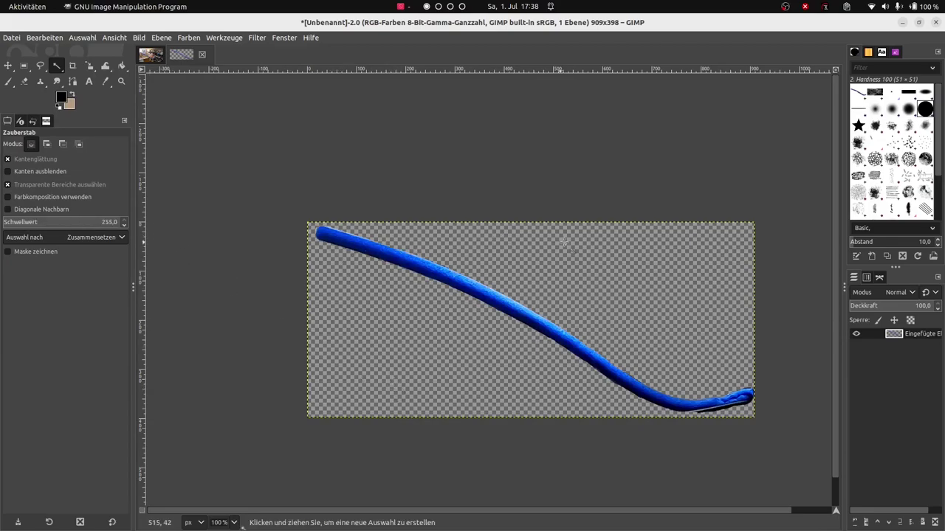
pyautogui.click(427, 272)
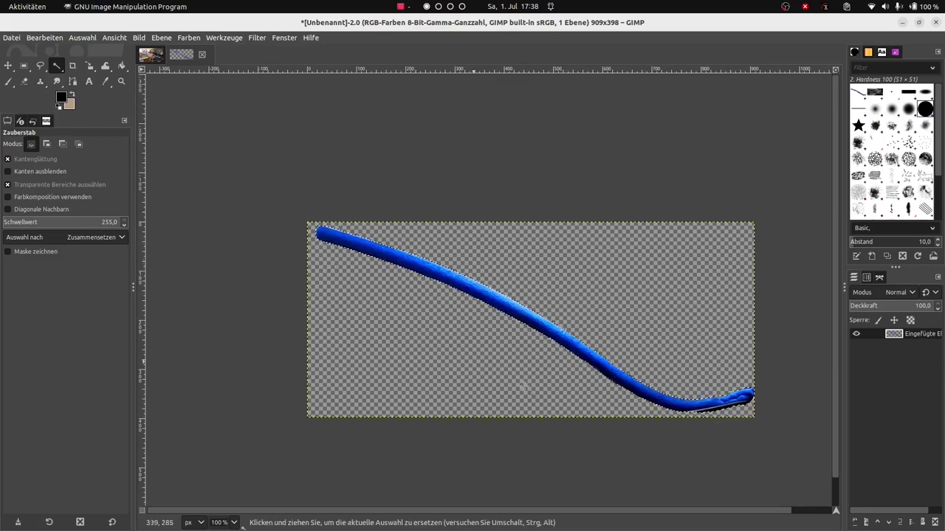
pyautogui.click(44, 38)
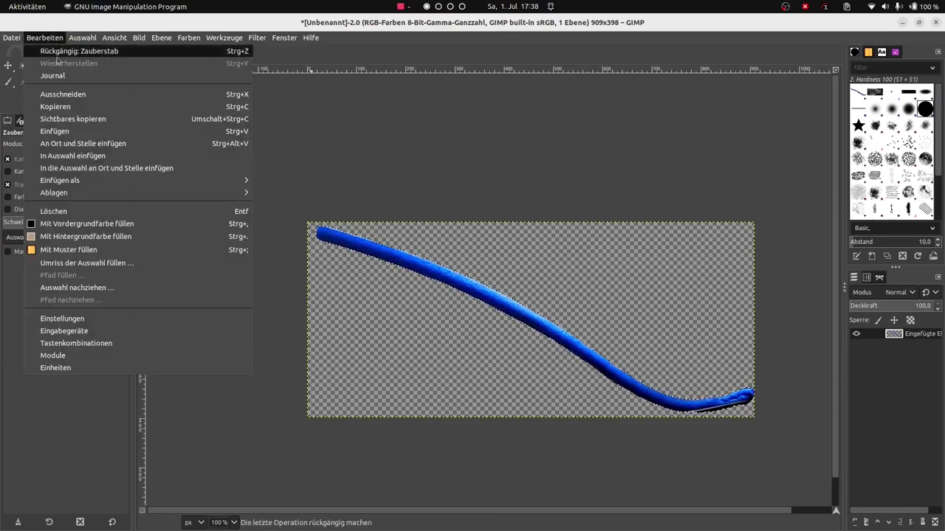
pyautogui.click(81, 103)
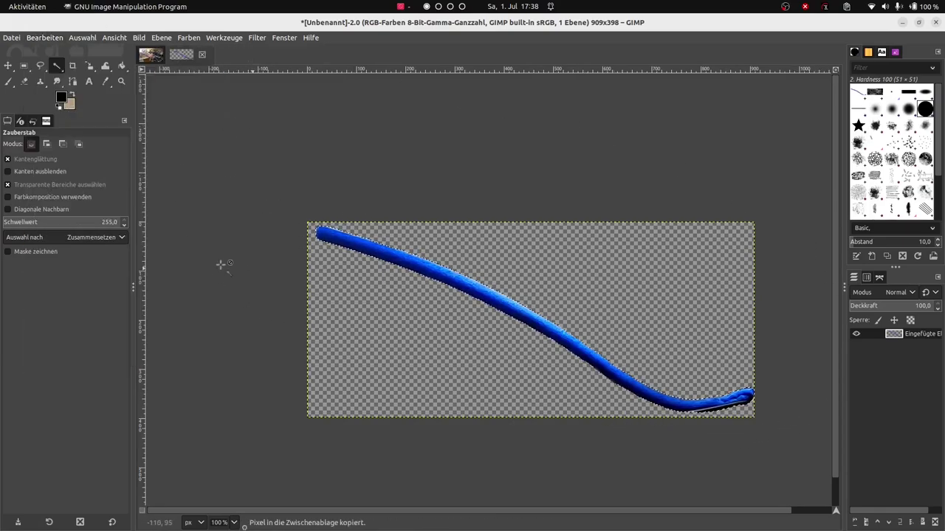
pyautogui.click(151, 55)
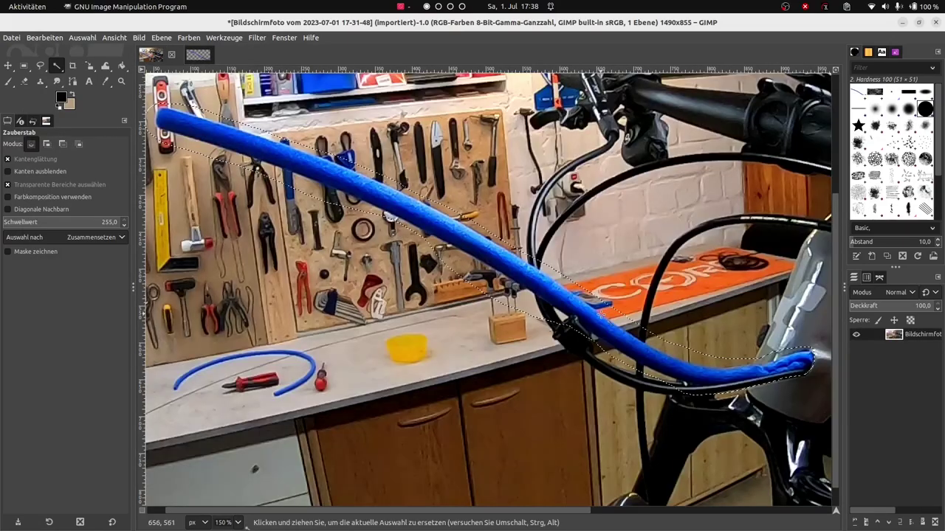
# Step: Clear the photo's old selection and paste the copied tube as a new layer
pyautogui.keyDown('ctrl'); pyautogui.scroll(-3, 551, 292); pyautogui.keyUp('ctrl')
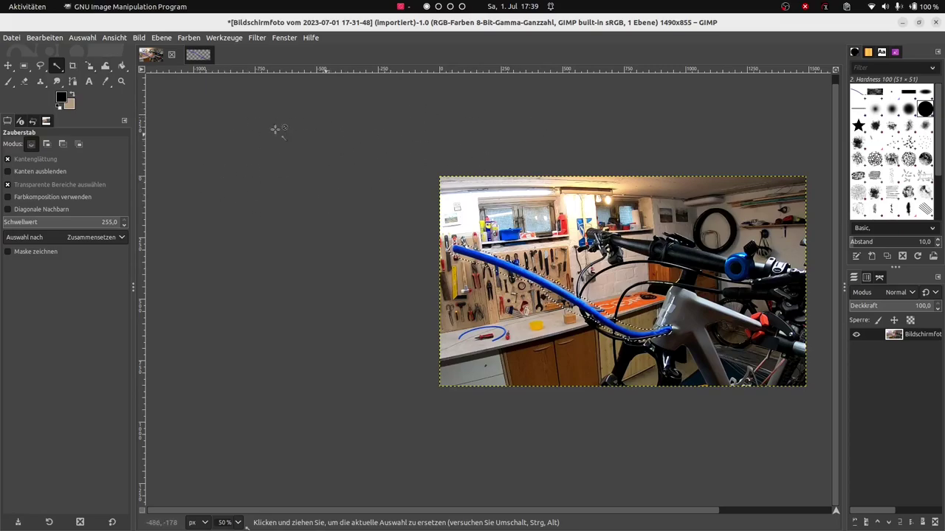
pyautogui.moveTo(396, 157); pyautogui.dragTo(400, 150)
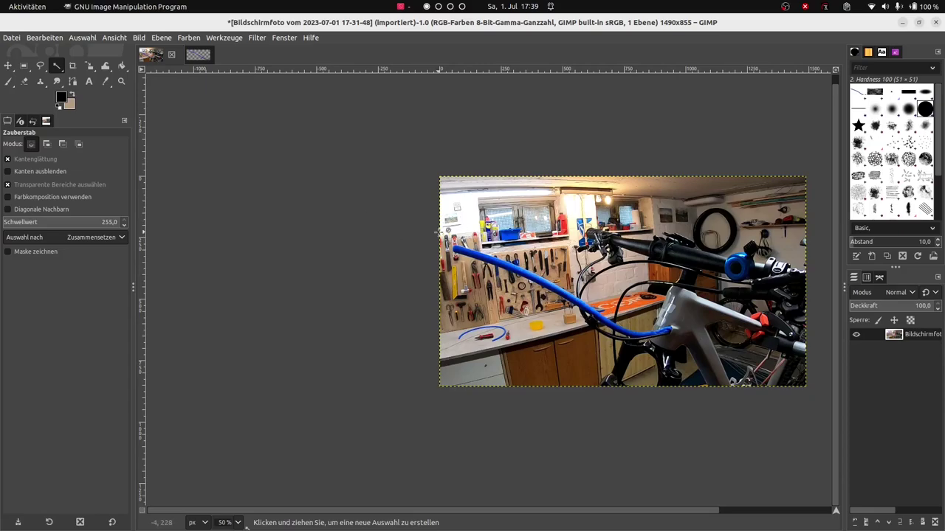
pyautogui.click(37, 39)
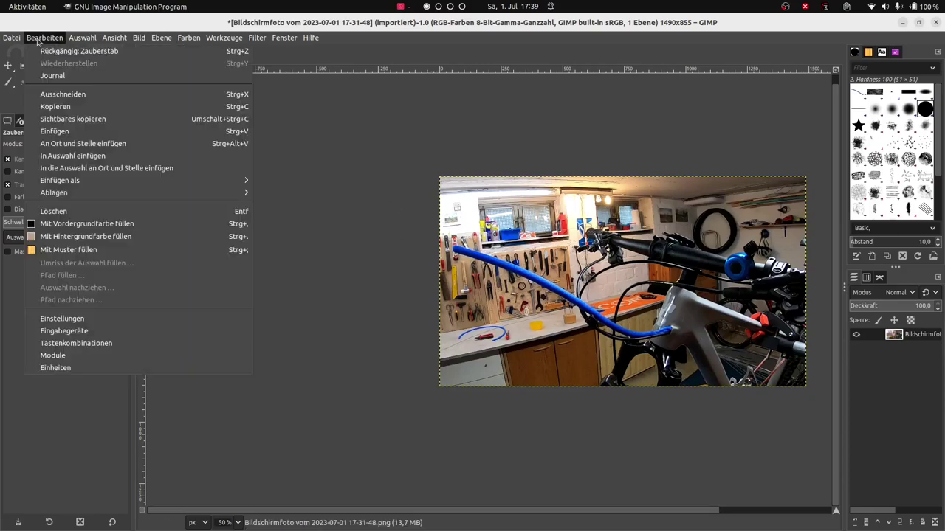
pyautogui.moveTo(60, 180)
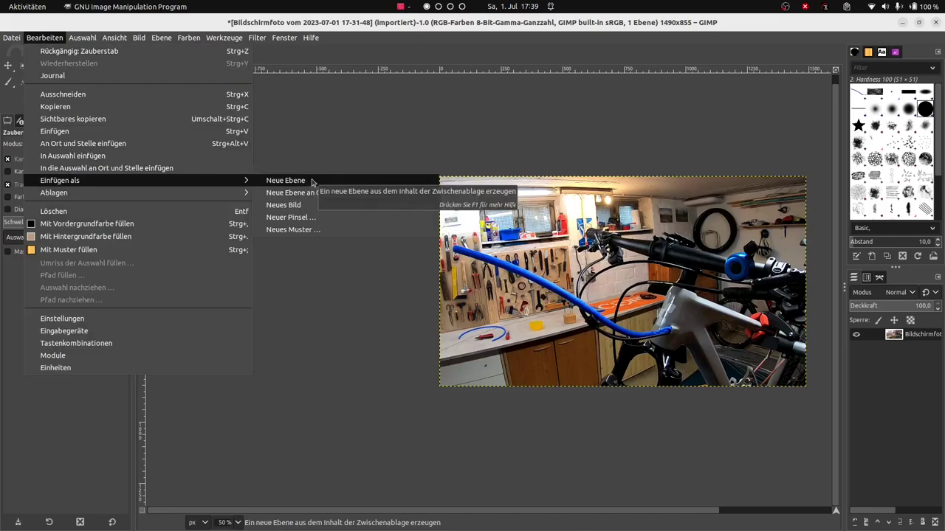
pyautogui.click(312, 181)
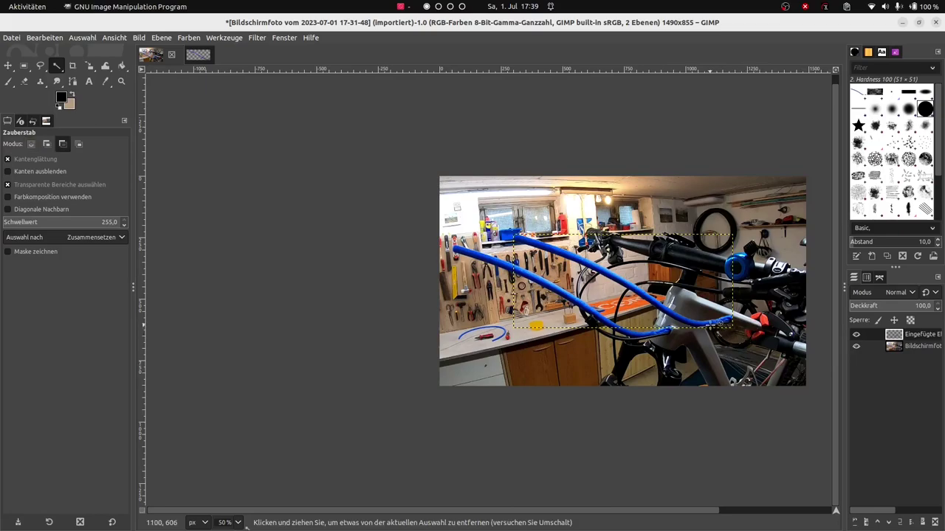
pyautogui.scroll(2, 713, 325)
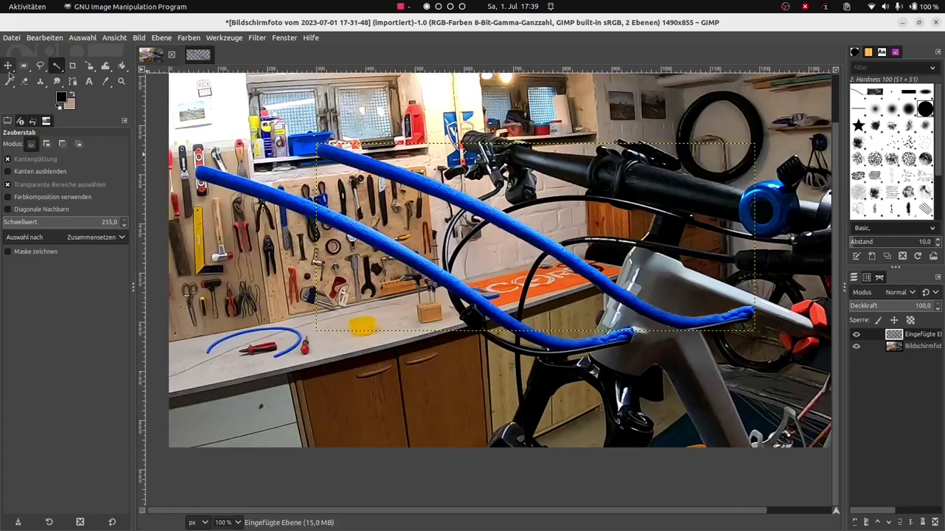
pyautogui.click(9, 71)
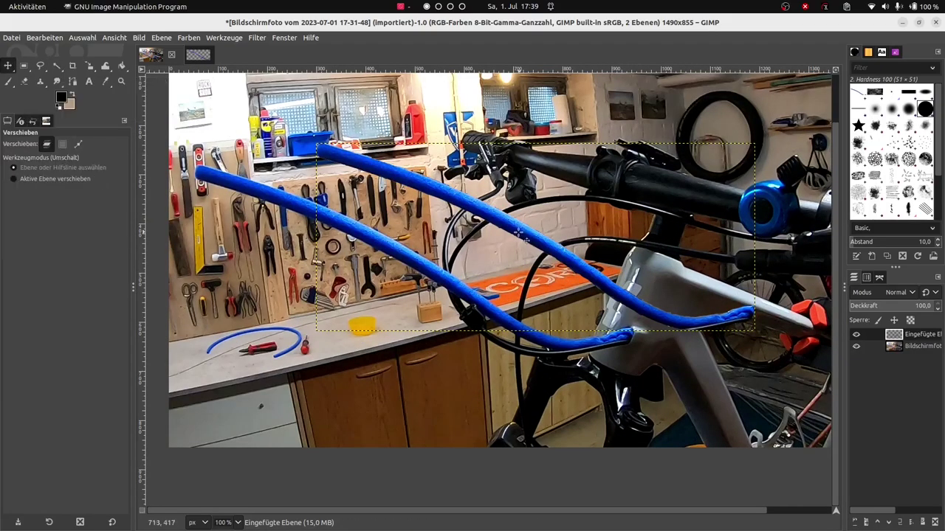
# Step: Align the pasted tube over the original tube and make the 'Eingefügte Ebene' layer active
pyautogui.moveTo(535, 240); pyautogui.dragTo(351, 183)
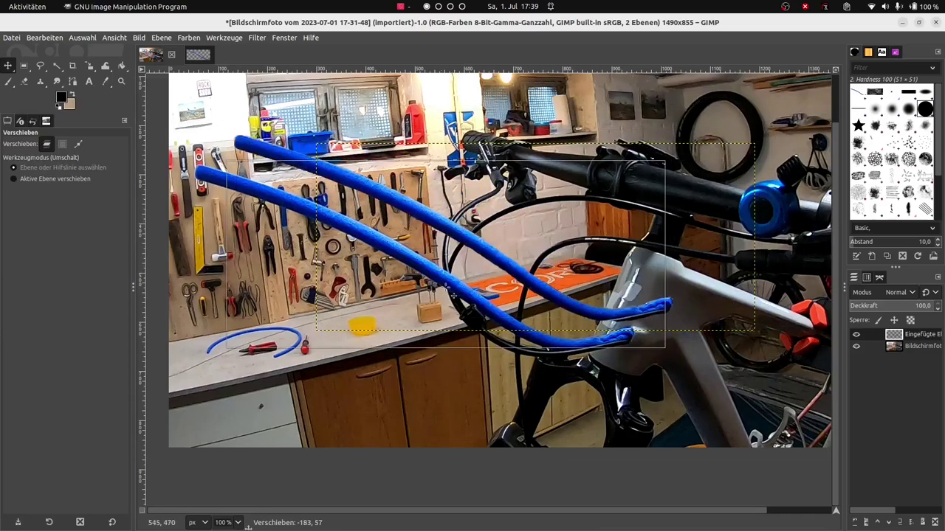
pyautogui.moveTo(412, 206); pyautogui.dragTo(414, 262)
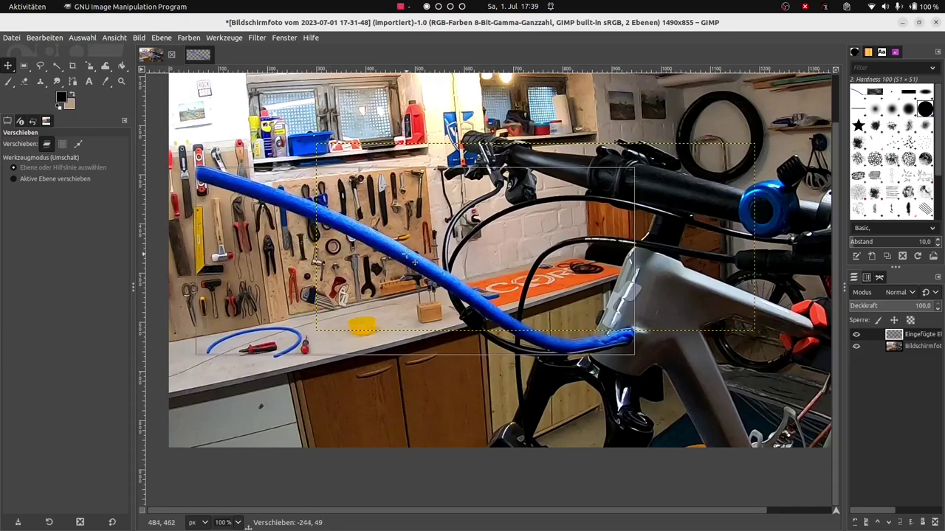
pyautogui.moveTo(414, 262); pyautogui.dragTo(414, 262)
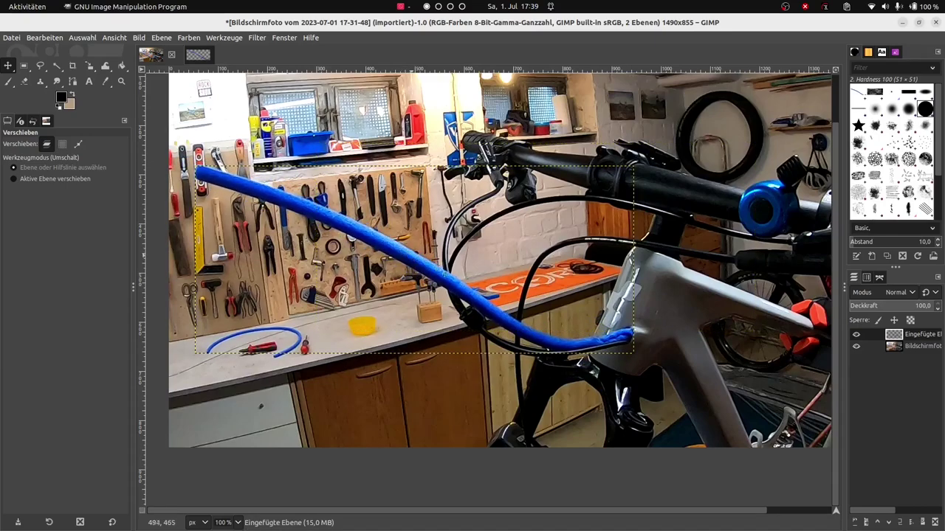
pyautogui.click(912, 350)
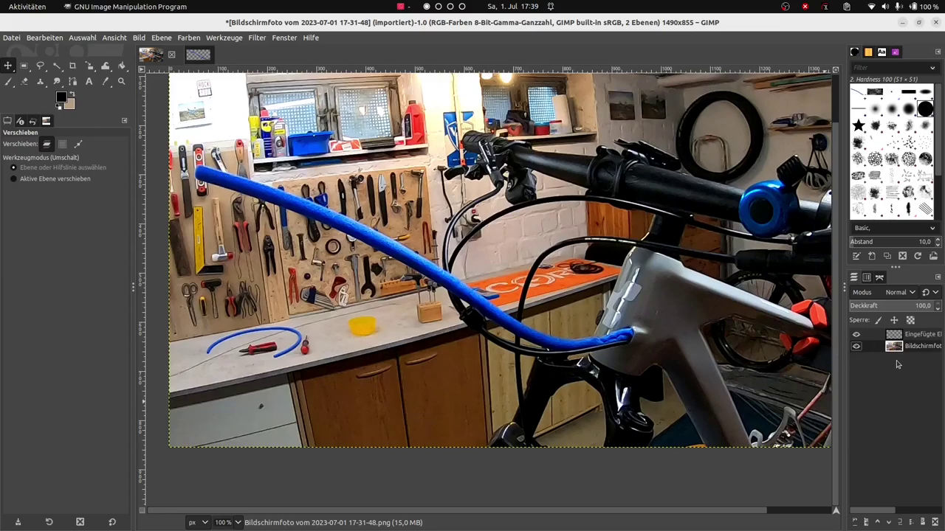
pyautogui.click(915, 338)
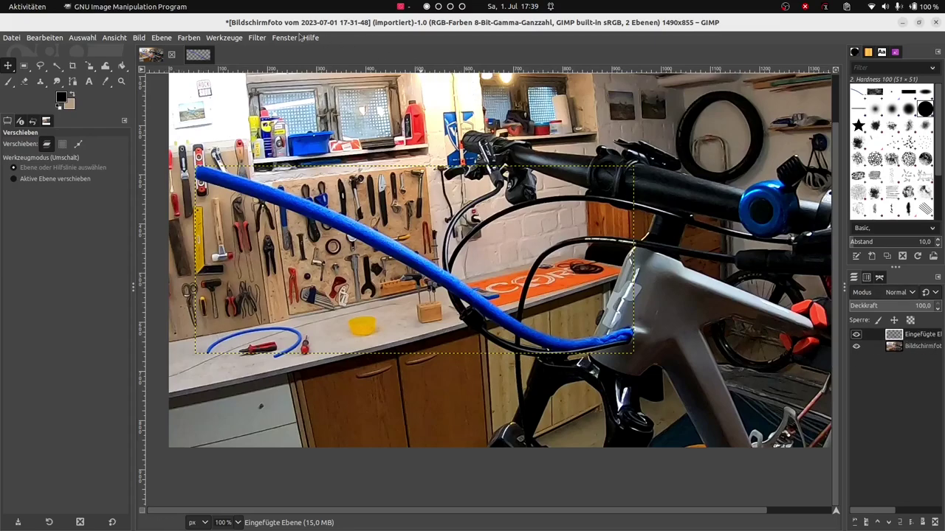
# Step: Apply the Drop Shadow filter with X and Y offsets of 0 and an adjusted blur radius
pyautogui.click(258, 38)
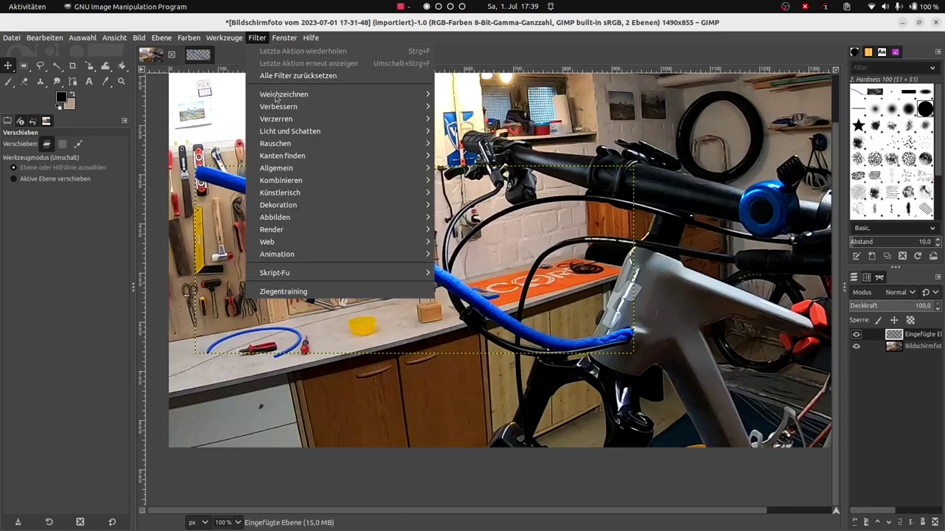
pyautogui.moveTo(266, 229)
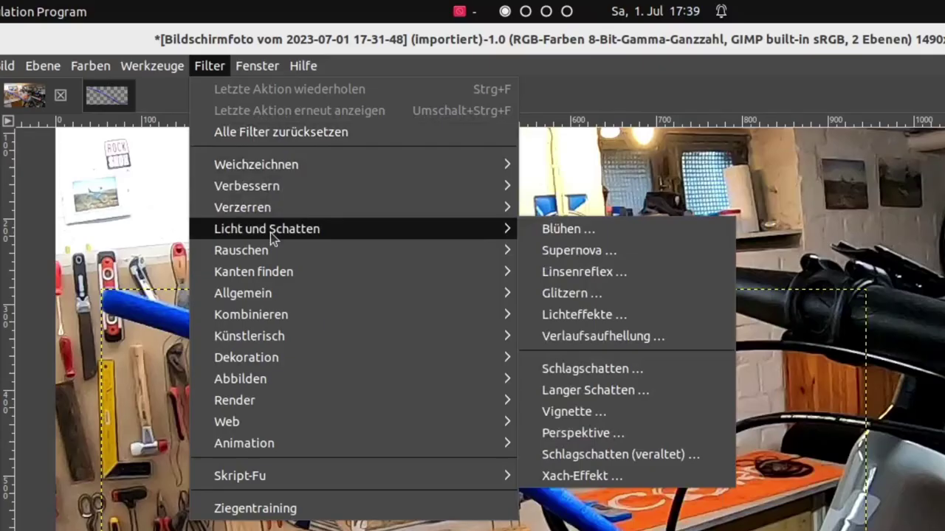
pyautogui.click(630, 371)
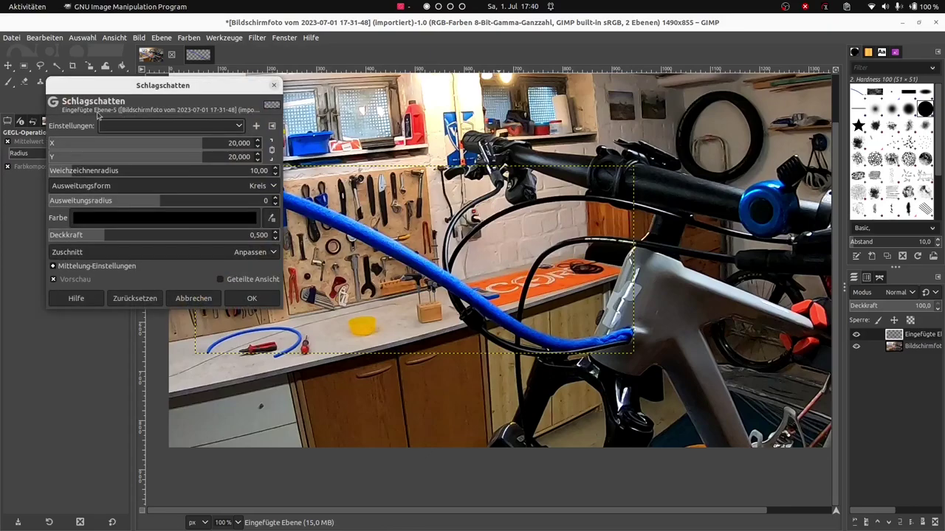
pyautogui.click(236, 144)
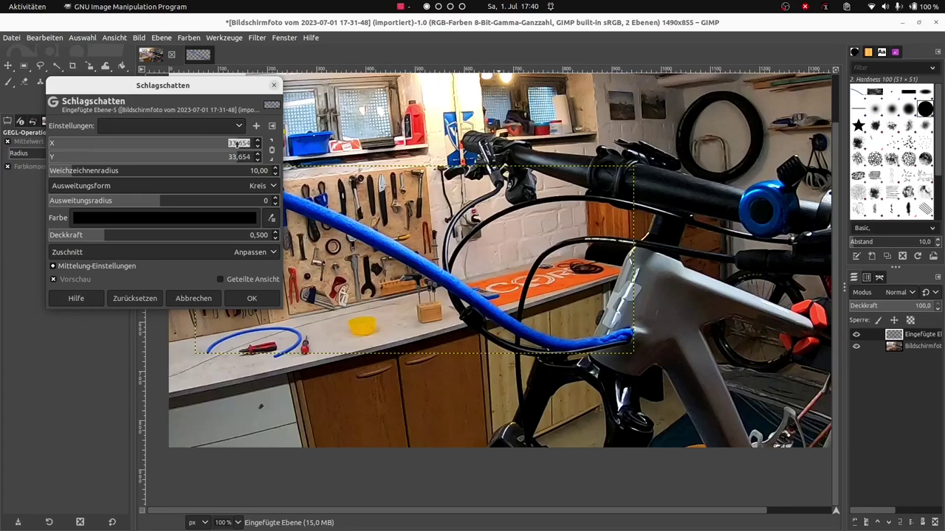
pyautogui.write('0')
pyautogui.press('Tab')
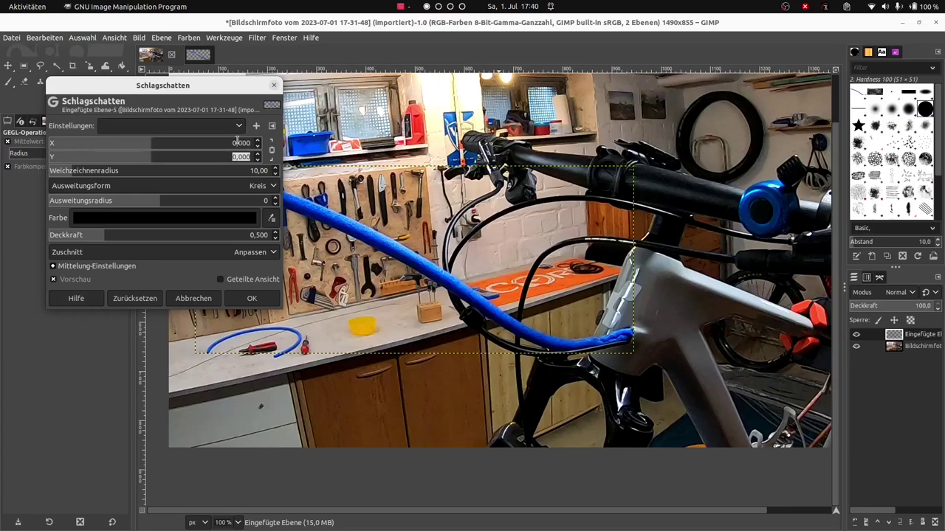
pyautogui.click(66, 173)
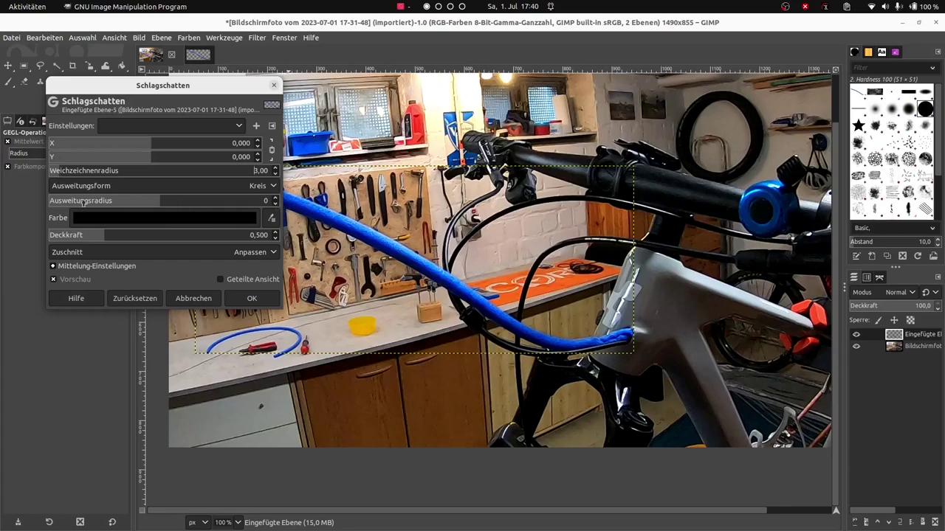
# Step: Set the shadow colour to bright yellow fbff00 and apply the glow
pyautogui.click(155, 218)
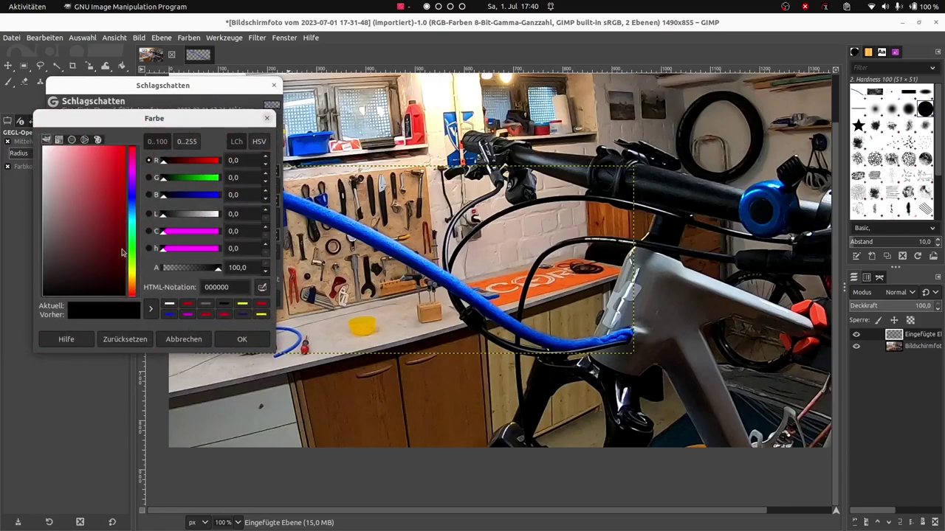
pyautogui.click(133, 273)
pyautogui.moveTo(105, 194); pyautogui.dragTo(143, 140)
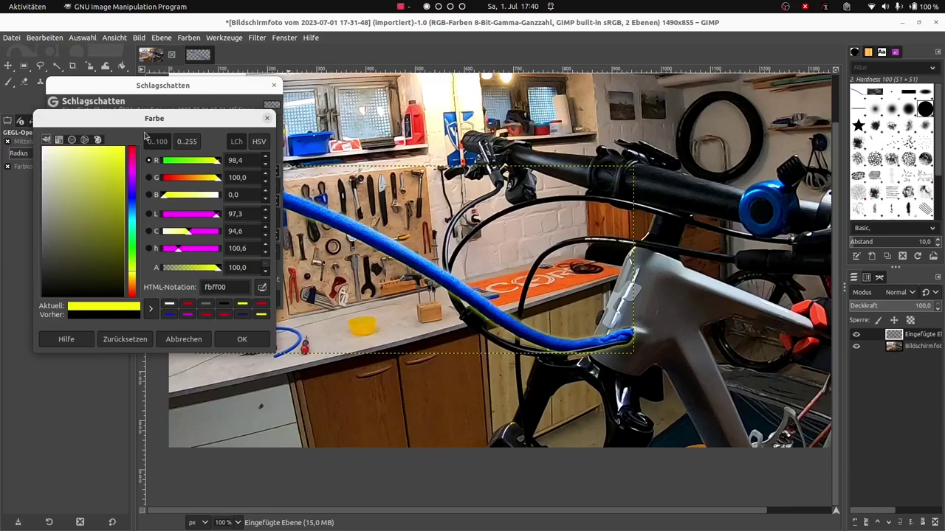
pyautogui.click(242, 339)
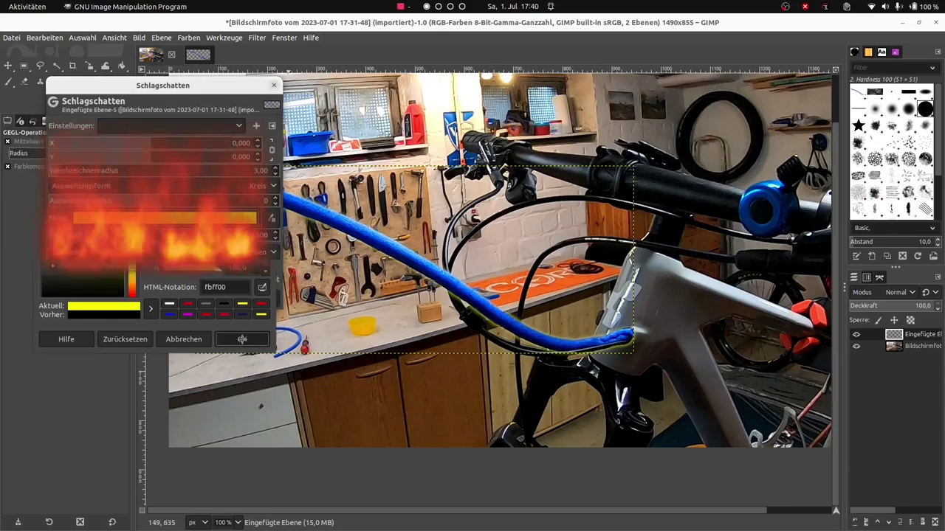
pyautogui.click(251, 299)
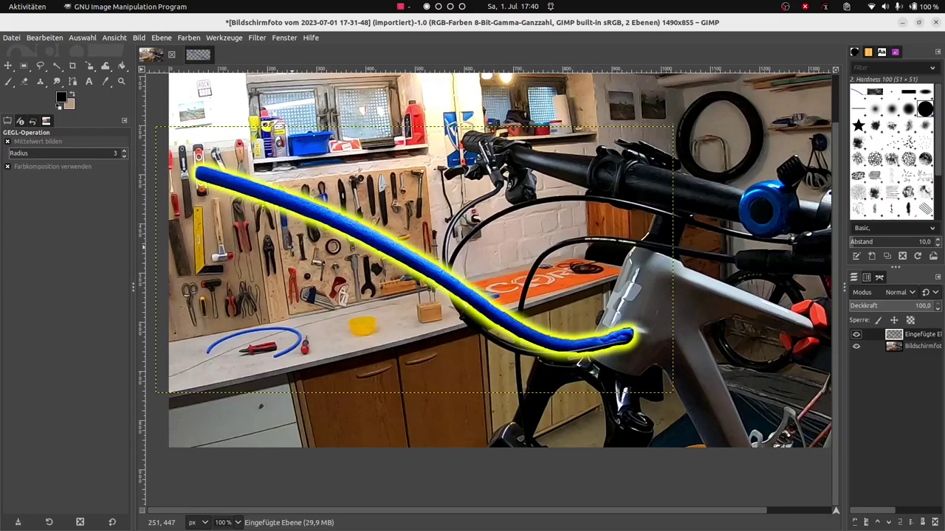
# Step: Reapply Drop Shadow from the last-used preset with white ffffff colour and blur radius about 12
pyautogui.click(257, 38)
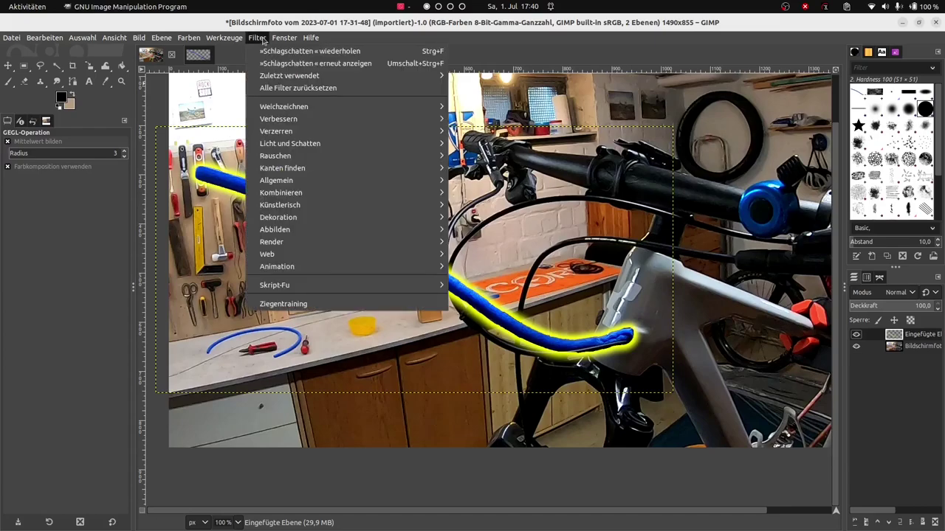
pyautogui.click(336, 65)
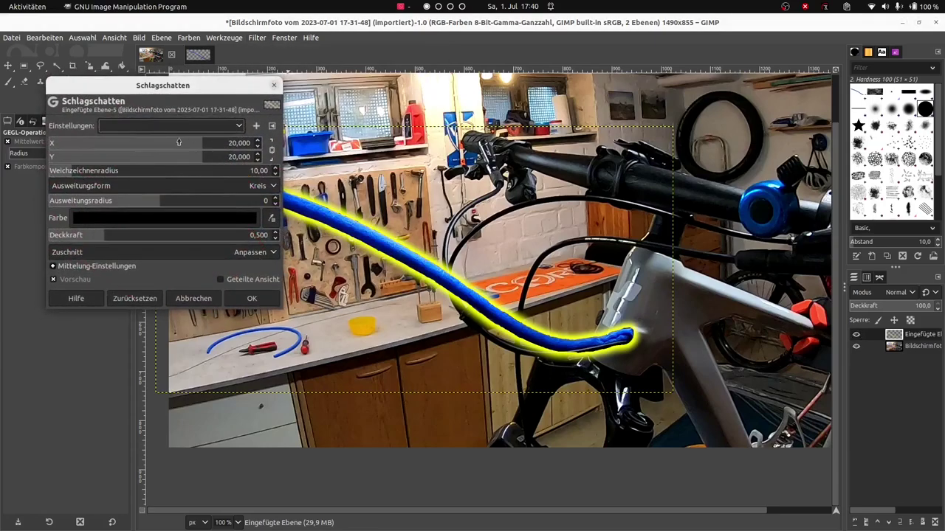
pyautogui.click(240, 127)
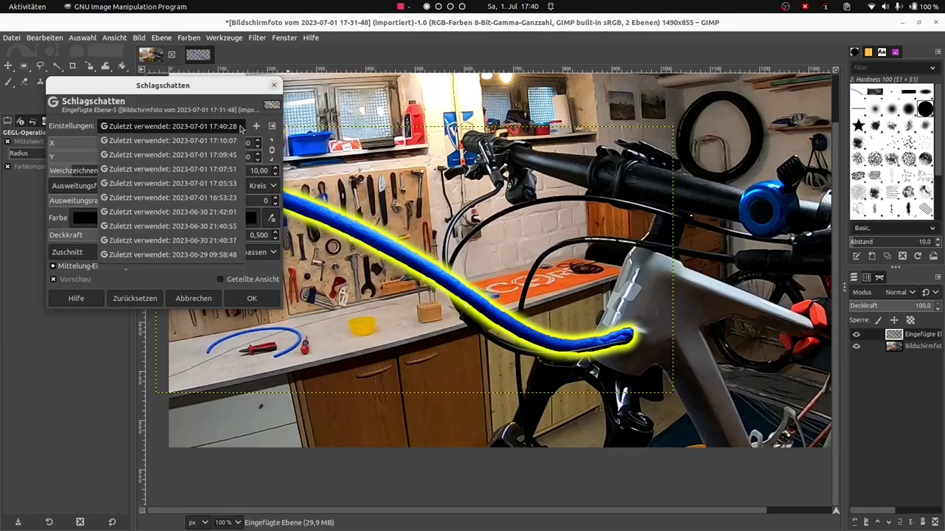
pyautogui.click(240, 129)
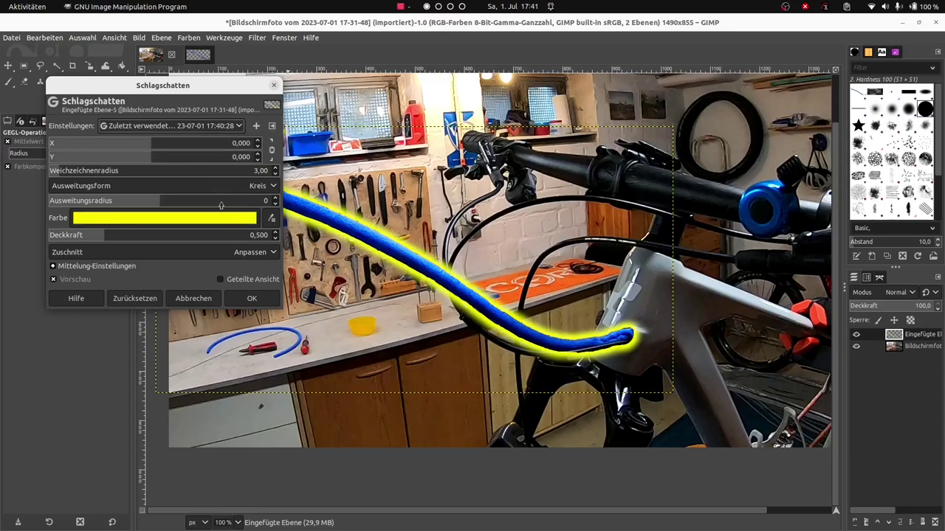
pyautogui.click(217, 218)
pyautogui.click(232, 302)
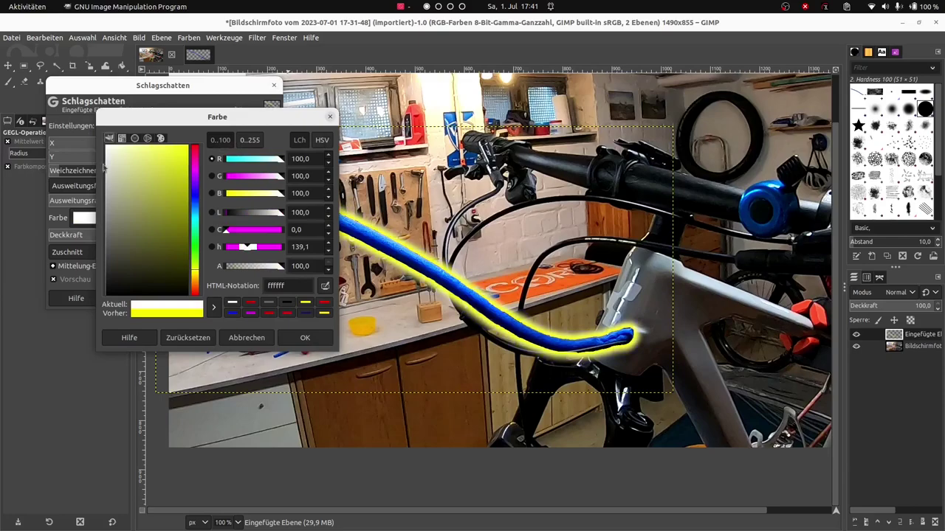
pyautogui.click(303, 338)
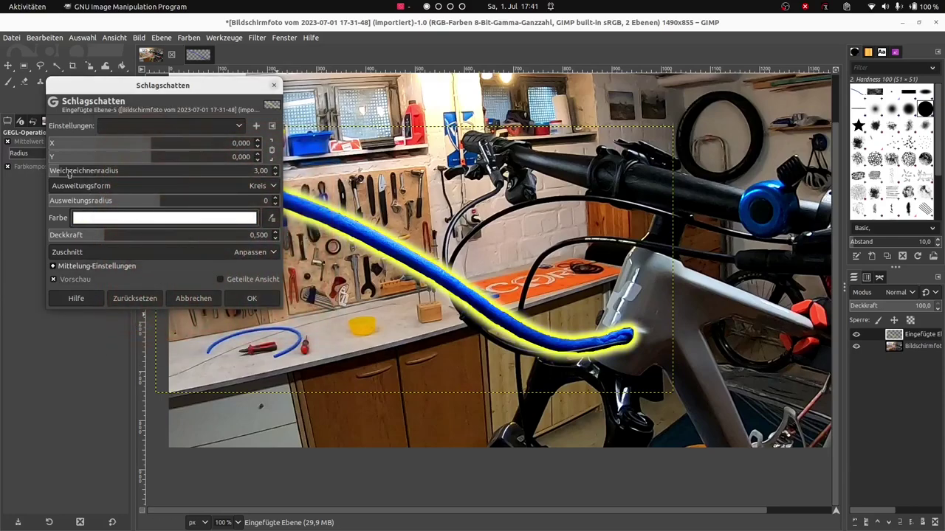
pyautogui.click(69, 170)
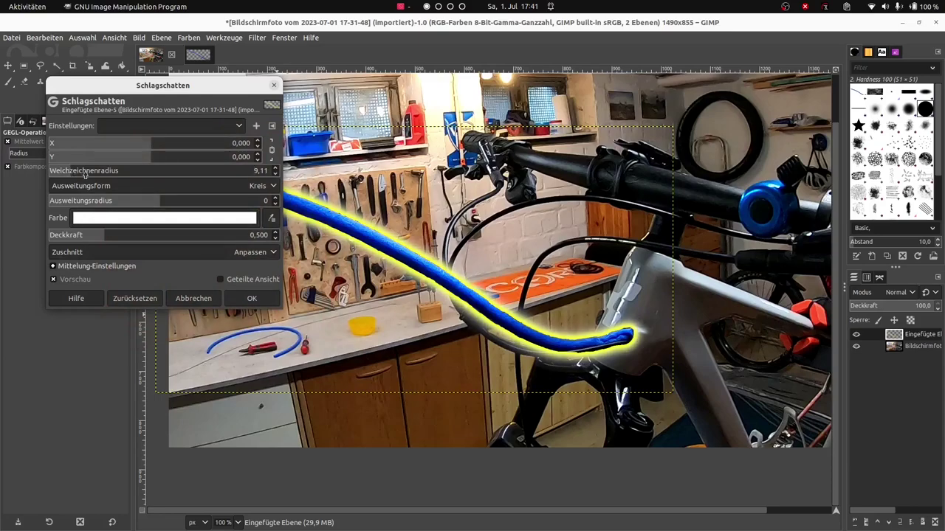
pyautogui.click(86, 173)
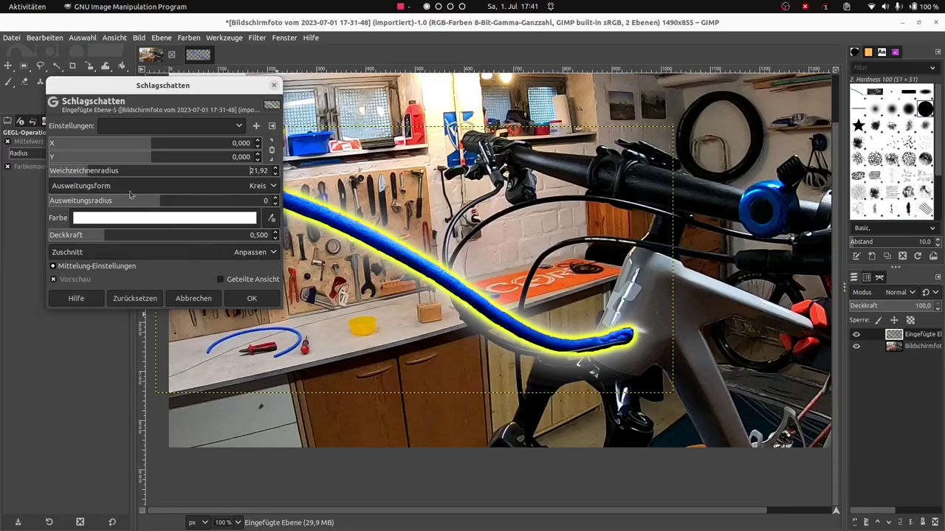
pyautogui.click(252, 298)
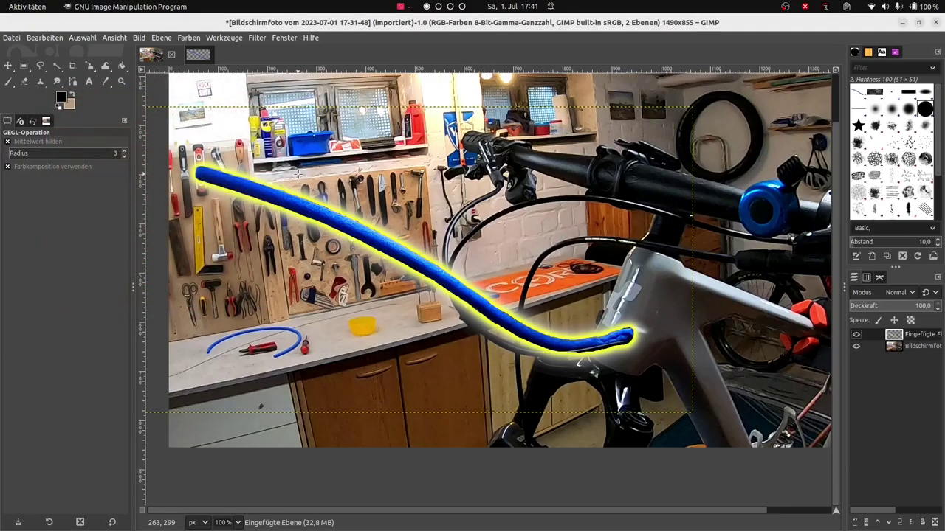
# Step: Repeat the white glow twice with Ctrl+F and make the Bildschirmfoto photo layer active
pyautogui.hotkey('ctrl', 'f')
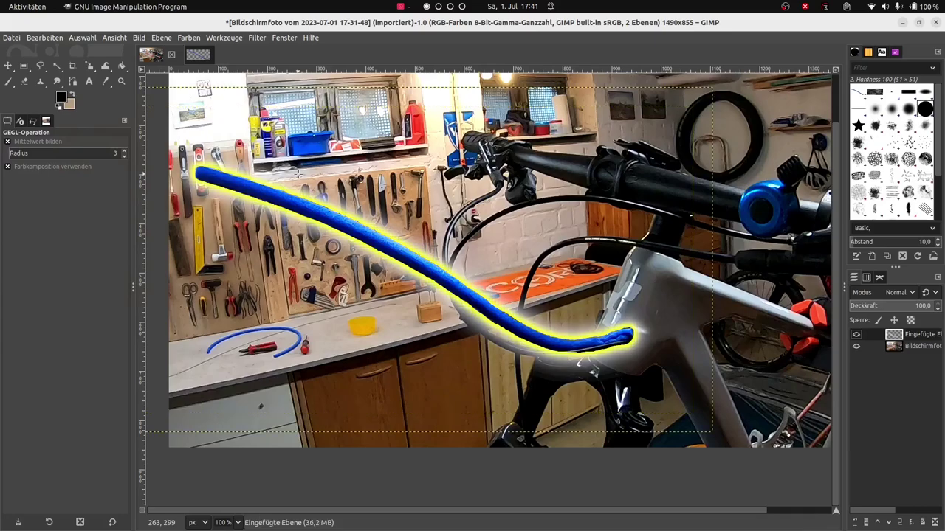
pyautogui.hotkey('ctrl', 'f')
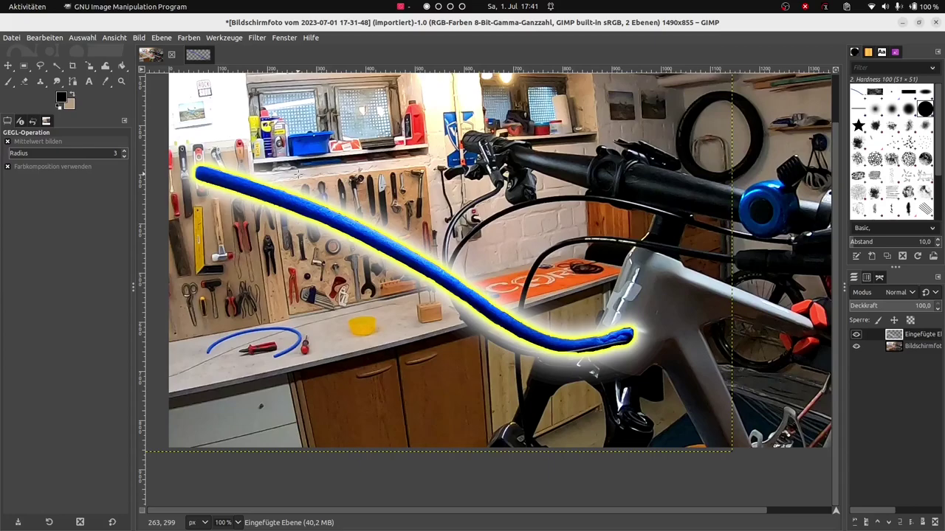
pyautogui.click(926, 347)
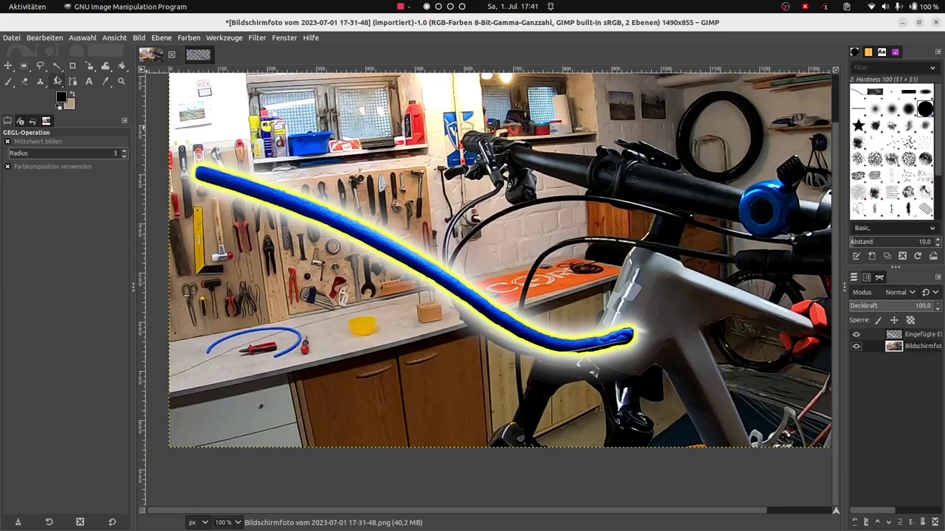
pyautogui.click(89, 81)
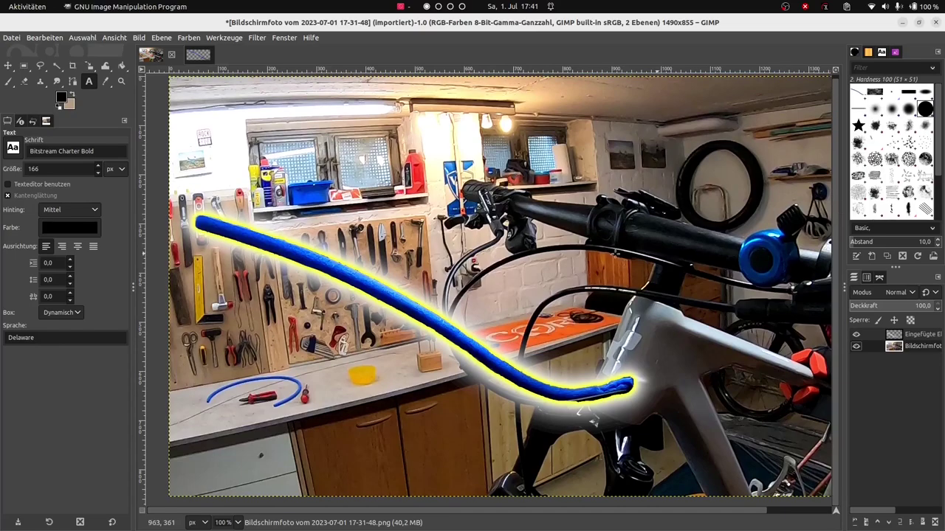
# Step: Zoom to 88% and type the title 'MTB-Optimierung' near the photo's top left
pyautogui.scroll(-2, 544, 257)
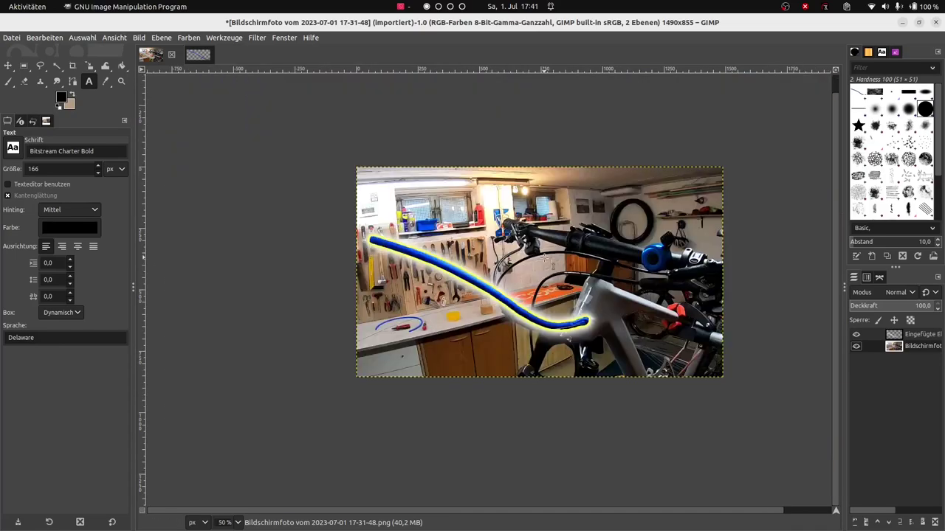
pyautogui.doubleClick(226, 521)
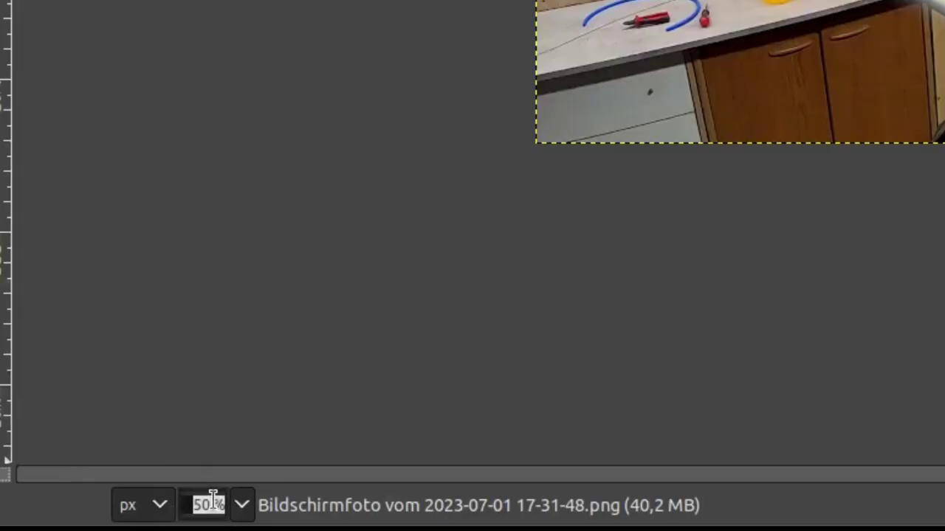
pyautogui.write('75')
pyautogui.press('Return')
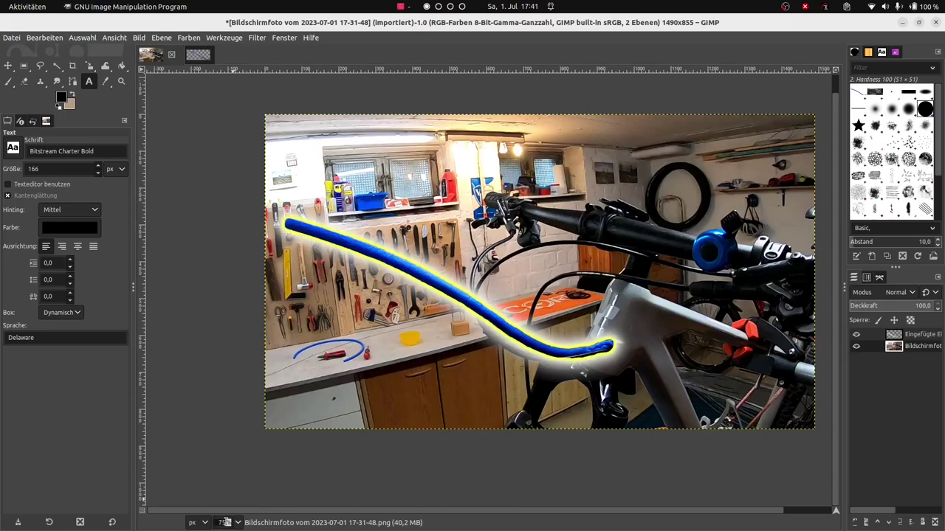
pyautogui.write('88')
pyautogui.press('Return')
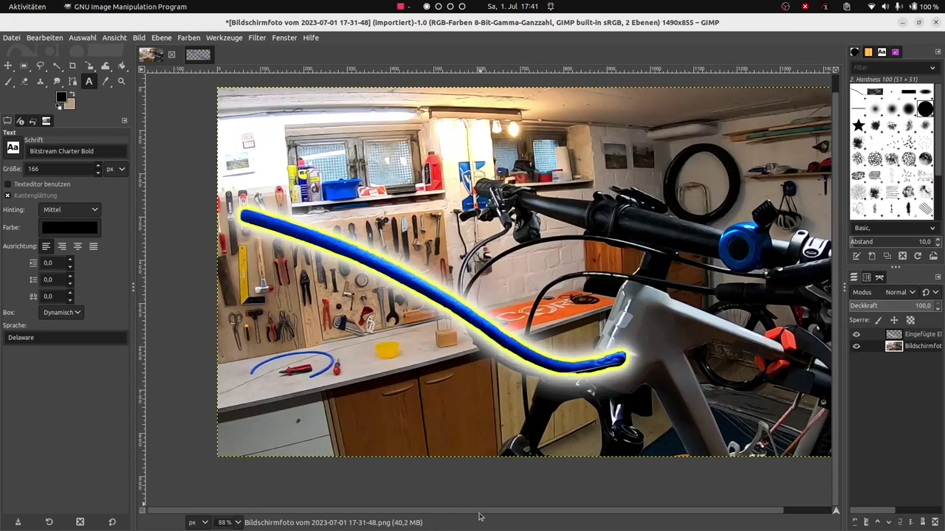
pyautogui.moveTo(478, 513); pyautogui.dragTo(507, 511)
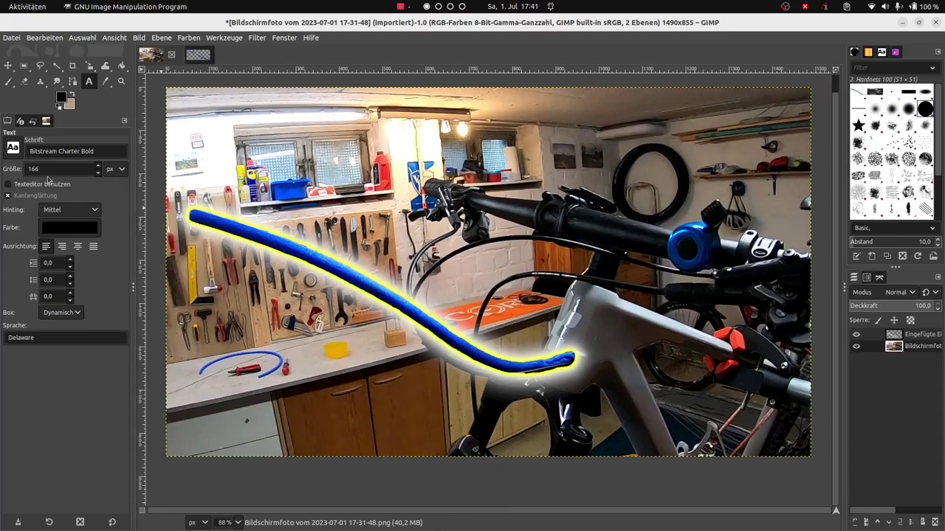
pyautogui.click(210, 127)
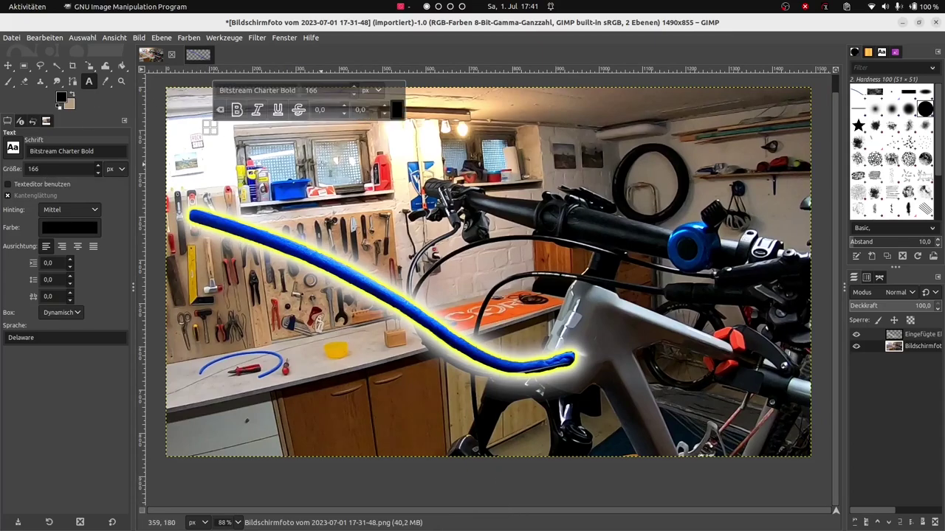
pyautogui.write('Op')
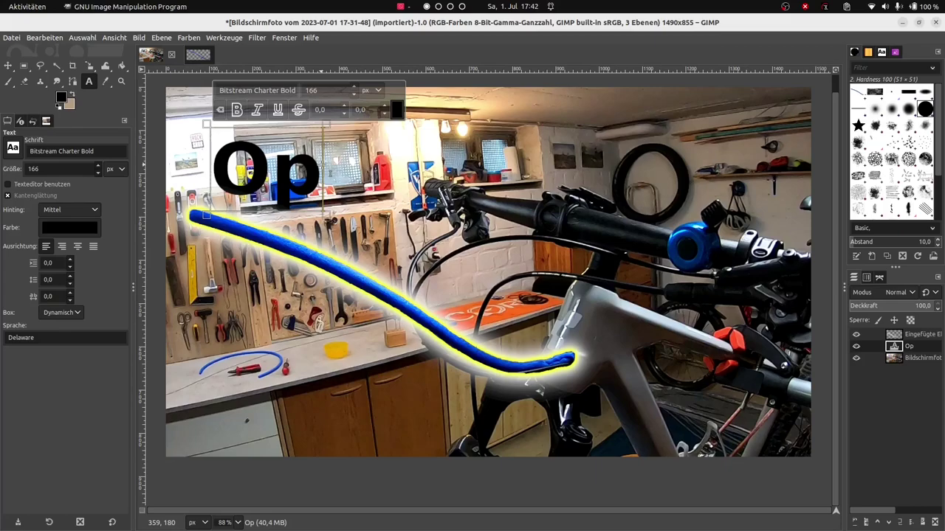
pyautogui.write('timieru')
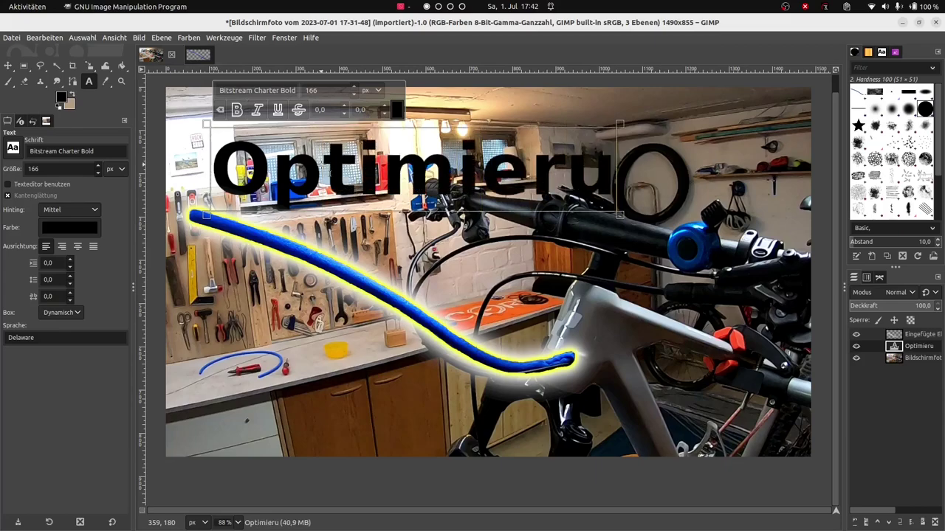
pyautogui.write('ng')
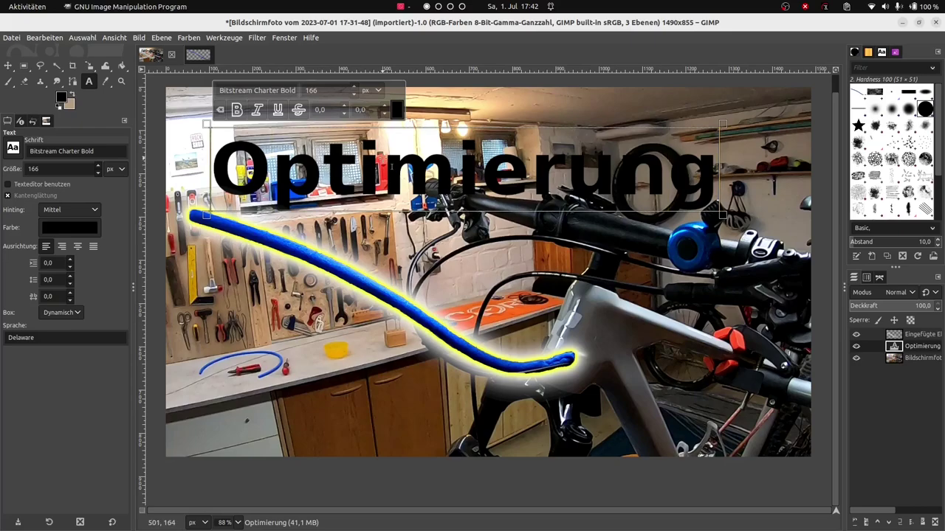
pyautogui.write('MTB')
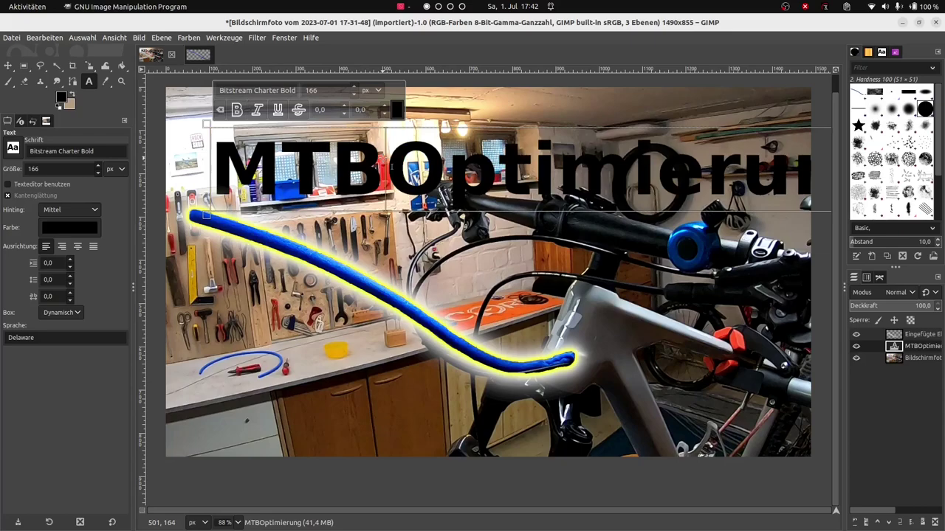
pyautogui.write('-')
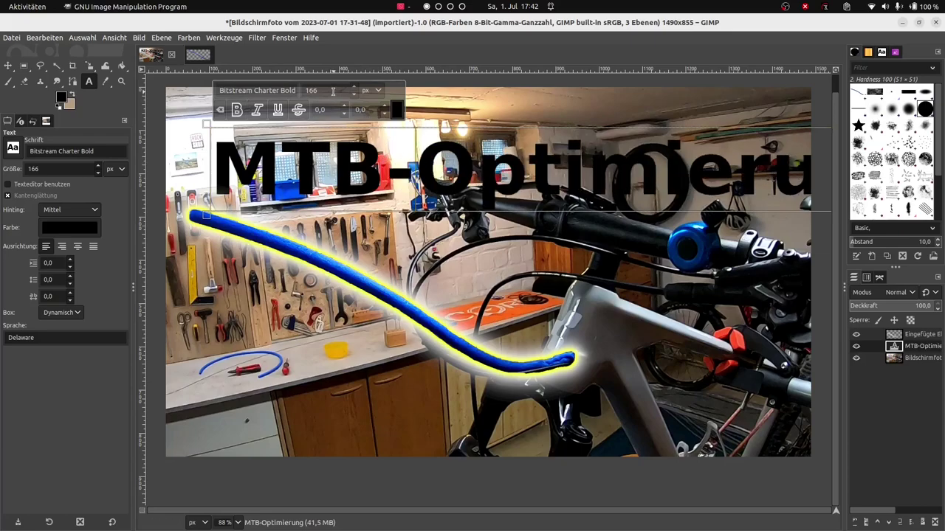
# Step: Reduce the title's font size from 166 to 141 px so it fits
pyautogui.doubleClick(354, 94)
pyautogui.scroll(5, 354, 97)
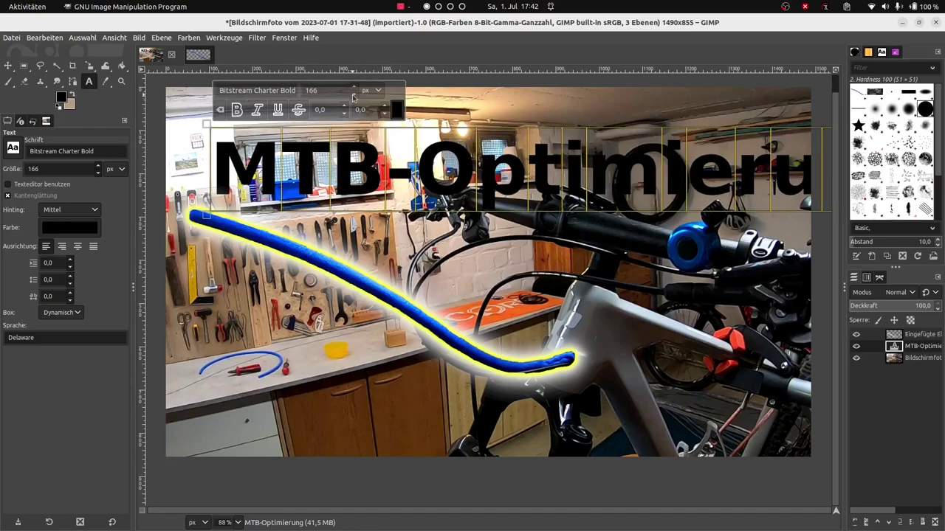
pyautogui.scroll(-3, 354, 97)
pyautogui.scroll(-3, 354, 96)
pyautogui.scroll(-3, 354, 96)
pyautogui.scroll(-3, 354, 96)
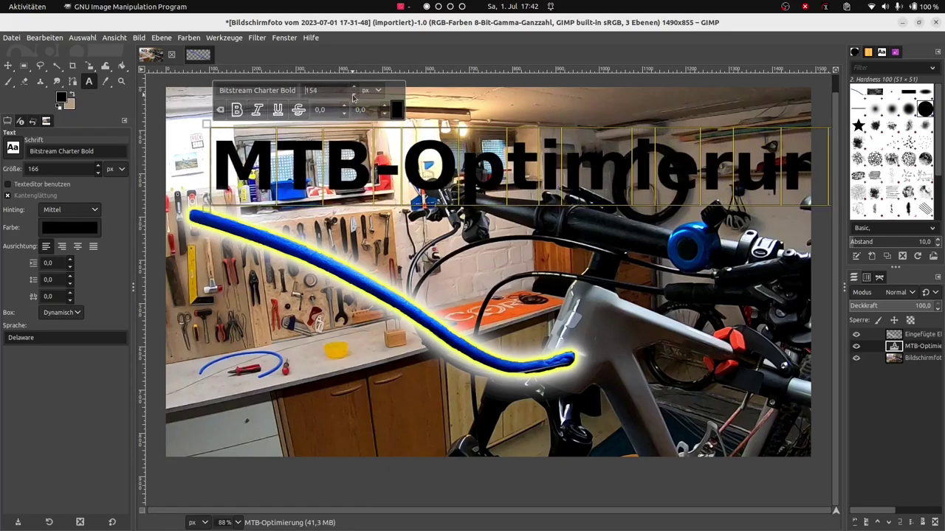
pyautogui.scroll(-3, 355, 97)
pyautogui.scroll(-3, 354, 97)
pyautogui.scroll(-3, 354, 96)
pyautogui.scroll(-3, 354, 97)
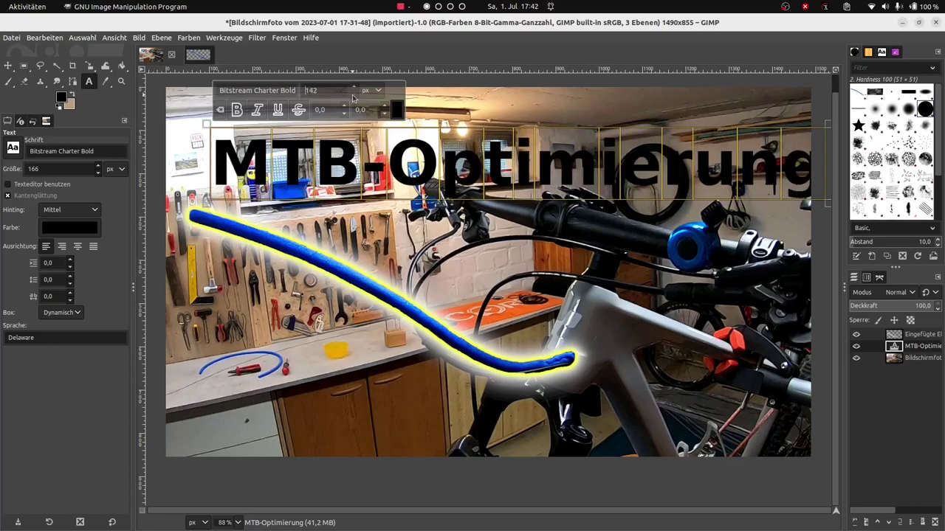
pyautogui.scroll(-1, 354, 97)
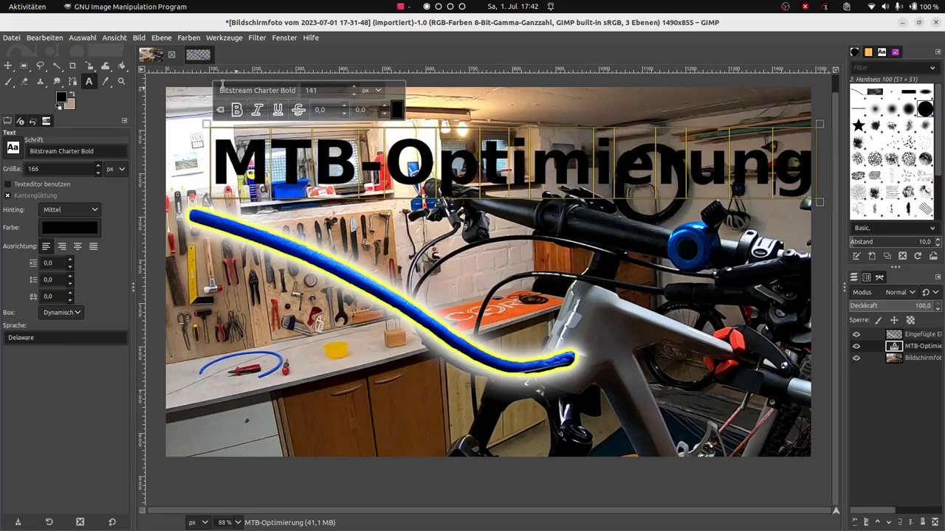
# Step: Raise the MTB-Optimierung text layer above the blue tube in the layer stack
pyautogui.click(8, 66)
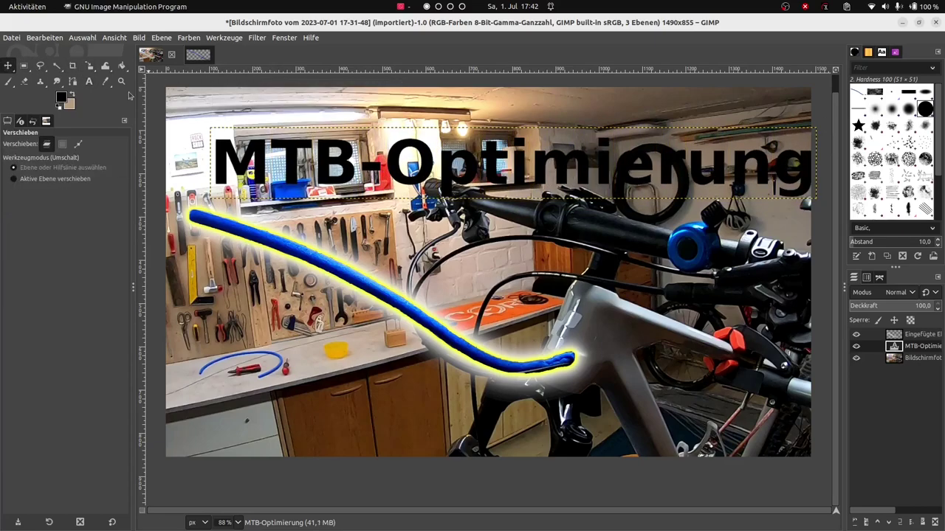
pyautogui.moveTo(319, 157)
pyautogui.mouseDown()
pyautogui.moveTo(322, 328)
pyautogui.moveTo(327, 157)
pyautogui.moveTo(281, 241)
pyautogui.mouseUp()
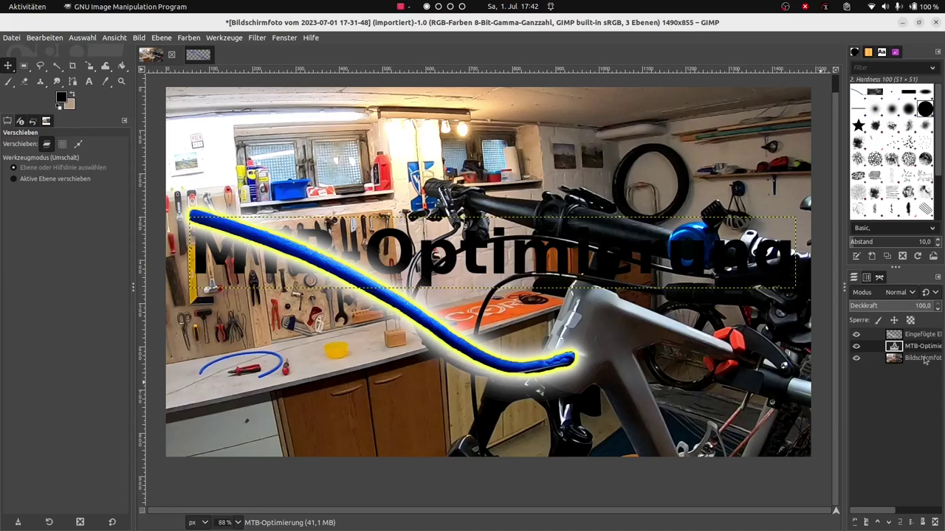
pyautogui.moveTo(918, 350); pyautogui.dragTo(908, 334)
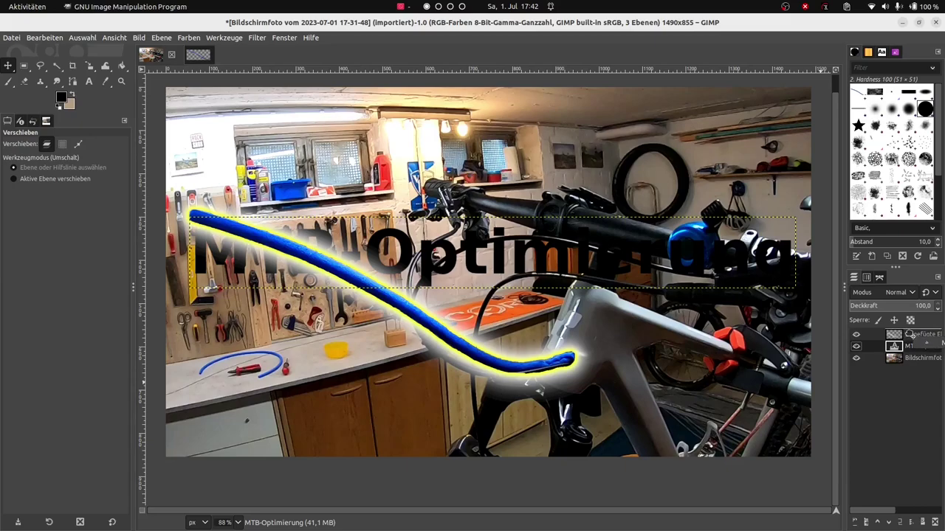
pyautogui.moveTo(910, 334); pyautogui.dragTo(907, 334)
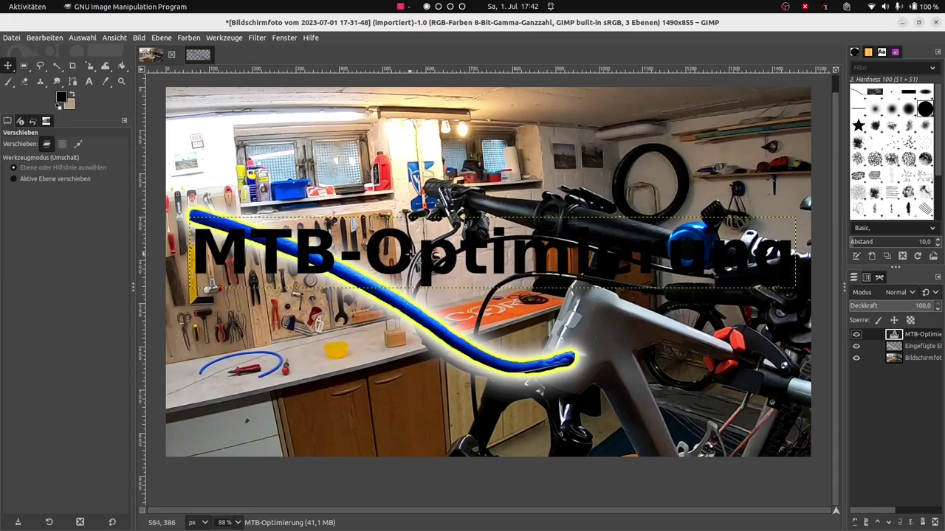
# Step: Move the title back near the top and start scaling it to 1400 × 165 px
pyautogui.moveTo(410, 252); pyautogui.dragTo(410, 148)
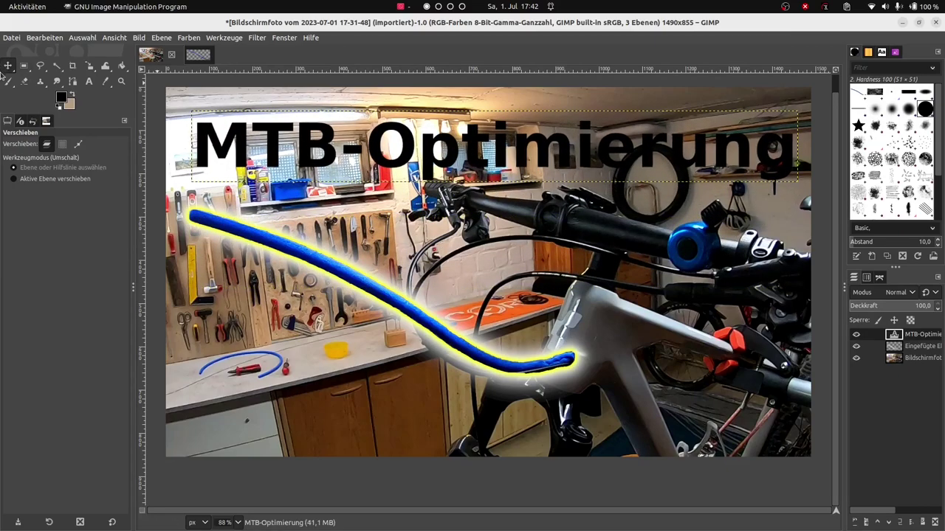
pyautogui.click(92, 66)
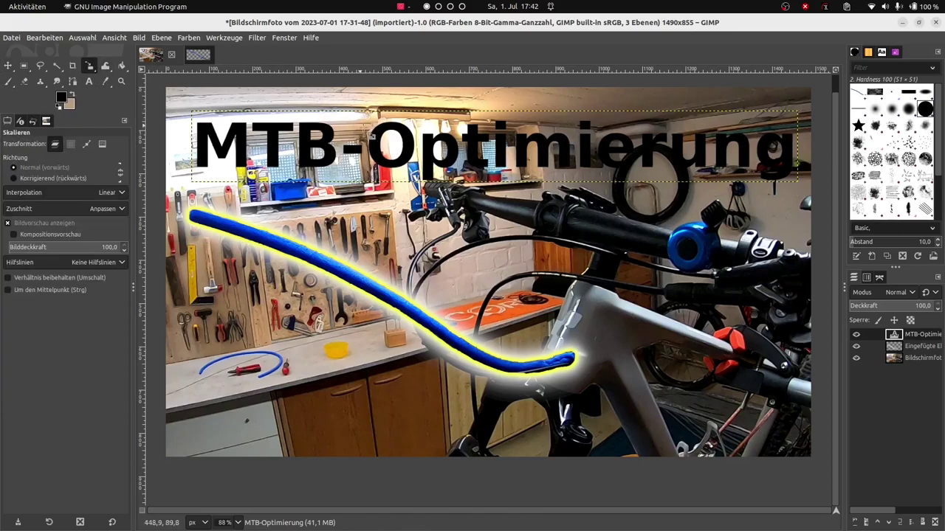
pyautogui.click(377, 141)
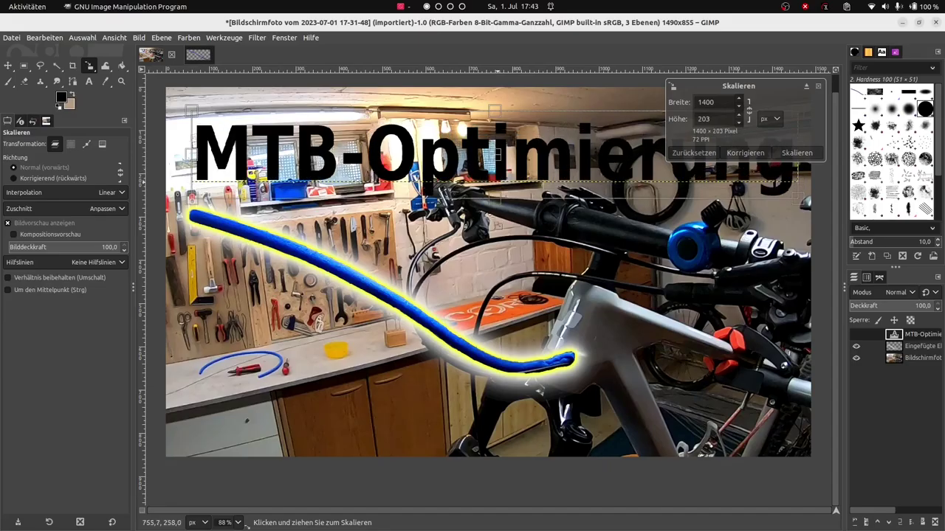
# Step: Stretch the title to 1400 × 284 px and move it to the photo's top edge
pyautogui.moveTo(538, 164)
pyautogui.mouseDown()
pyautogui.moveTo(499, 310)
pyautogui.moveTo(488, 234)
pyautogui.mouseUp()
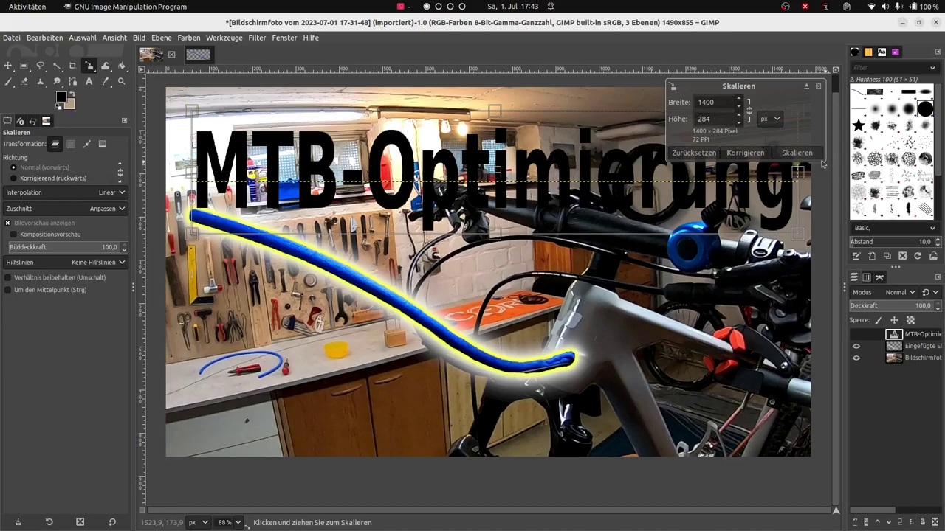
pyautogui.click(795, 152)
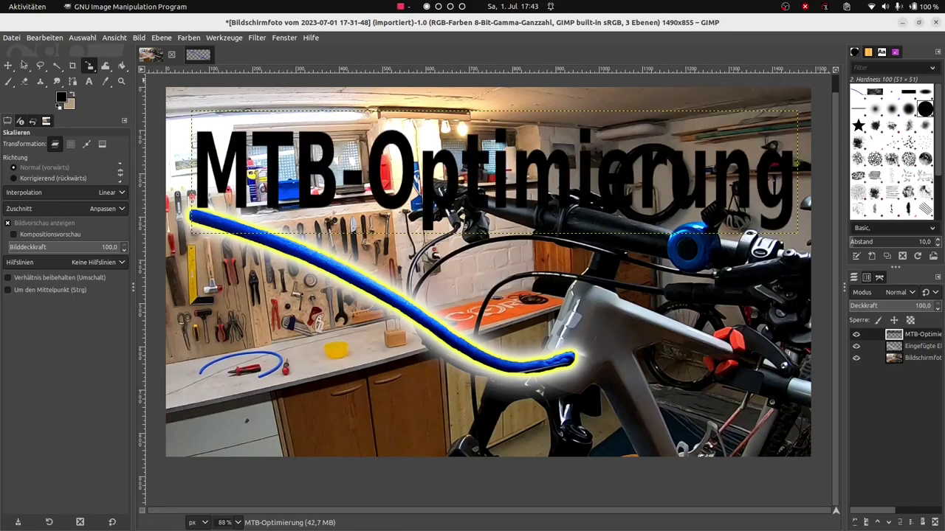
pyautogui.click(9, 66)
pyautogui.moveTo(416, 186); pyautogui.dragTo(412, 130)
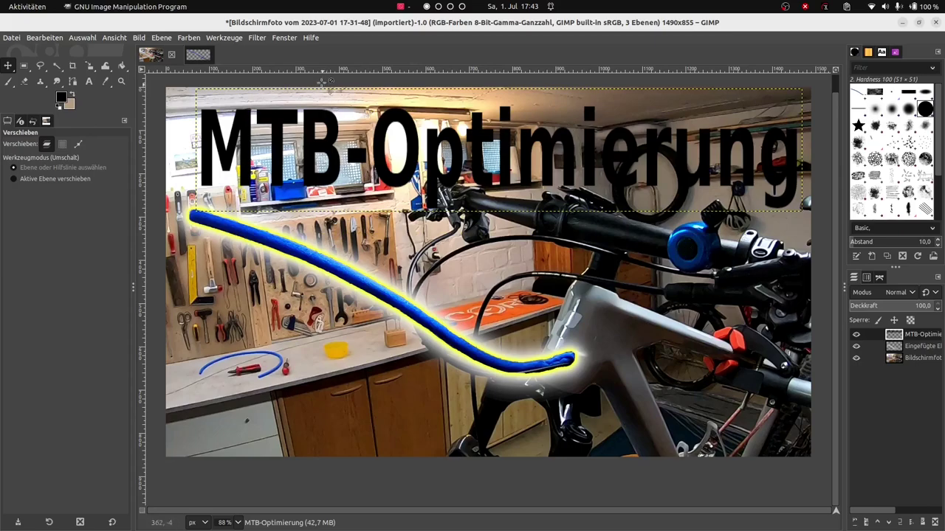
pyautogui.click(256, 37)
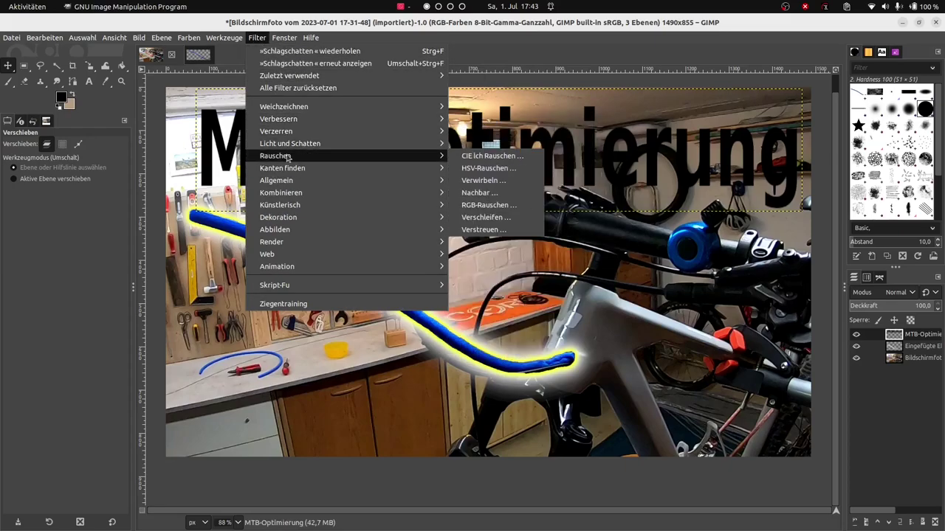
pyautogui.moveTo(290, 143)
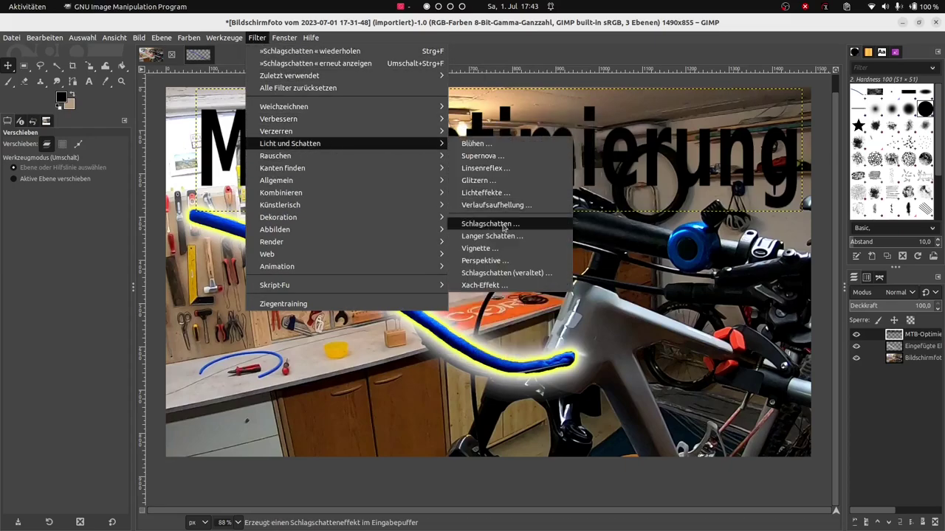
# Step: Add a white (ffffff) drop shadow to the title with zero offset
pyautogui.click(490, 224)
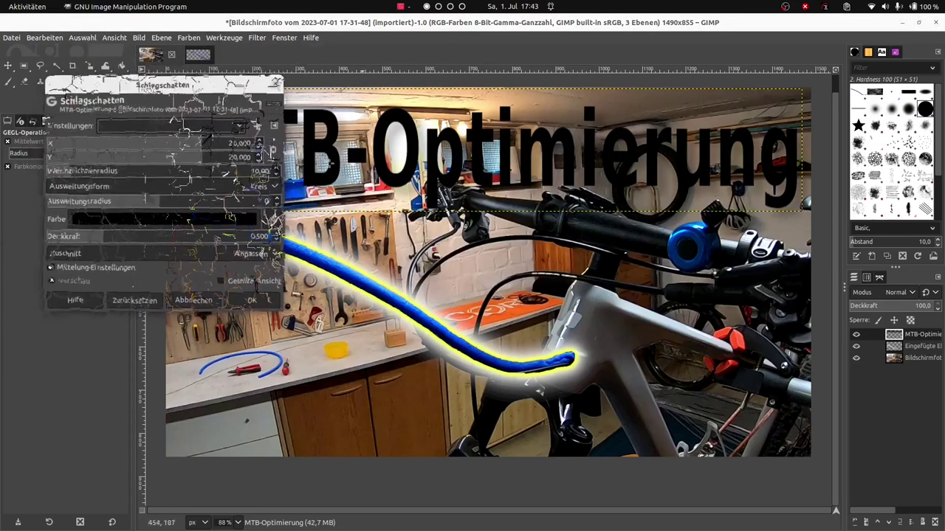
pyautogui.click(212, 220)
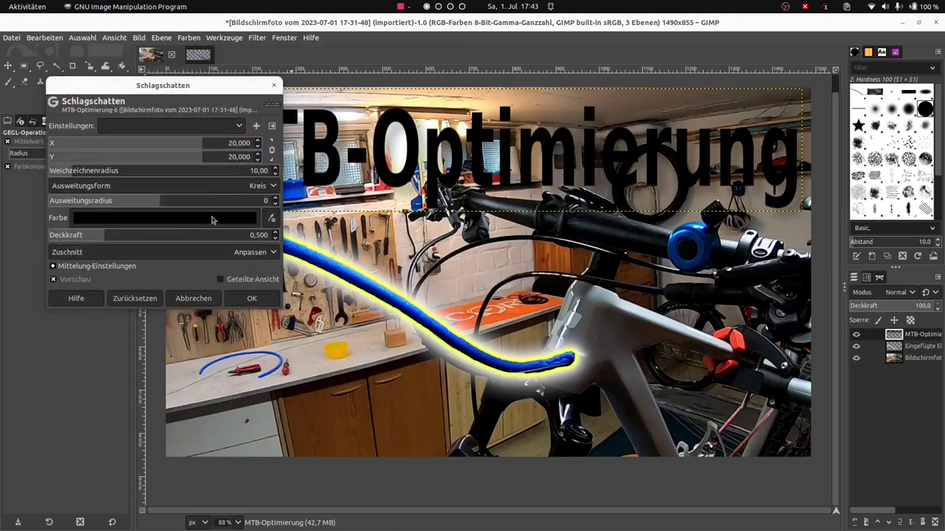
pyautogui.click(226, 298)
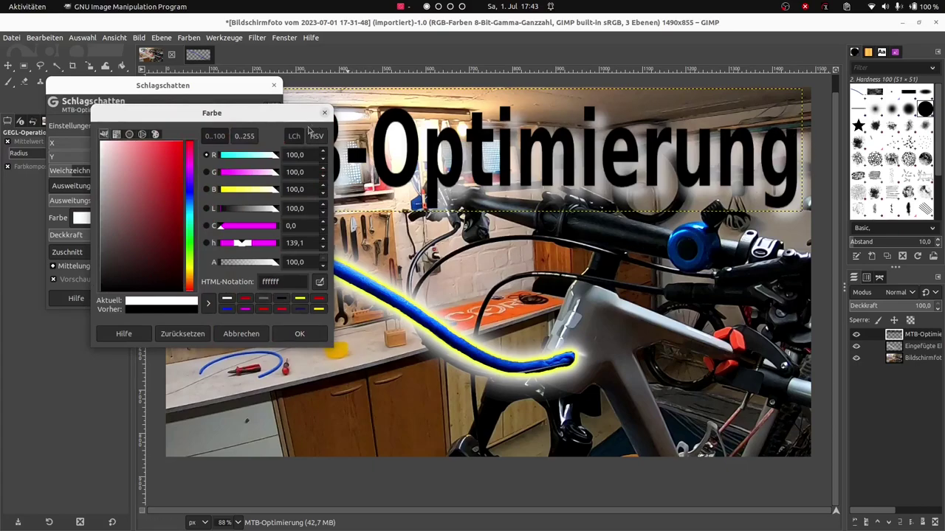
pyautogui.click(295, 333)
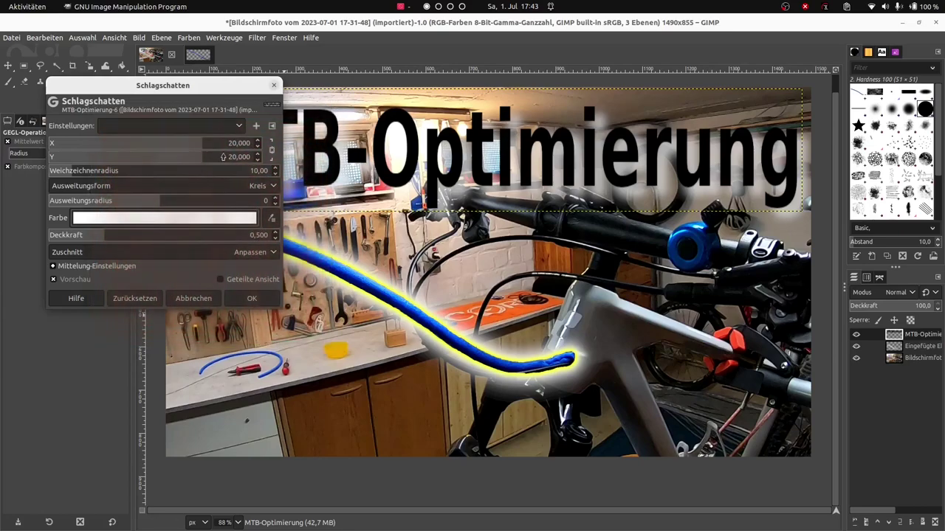
pyautogui.click(233, 142)
pyautogui.write('0')
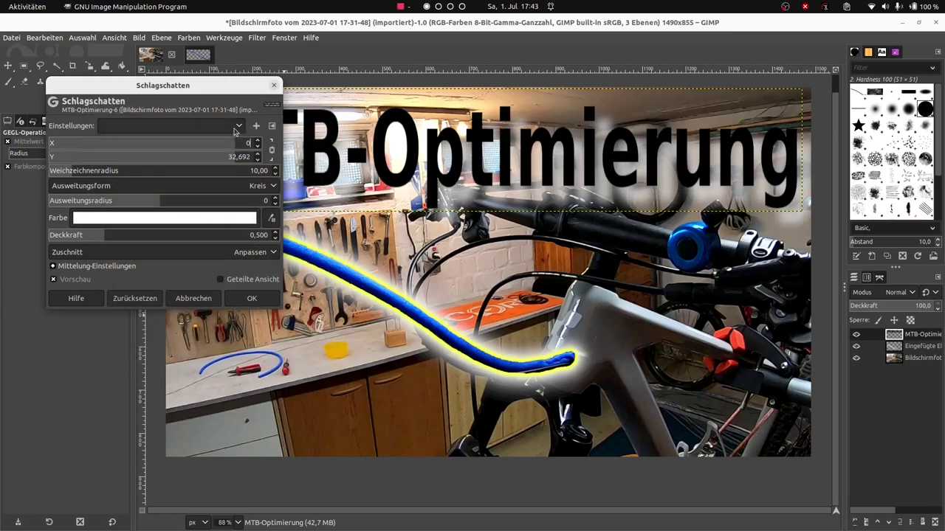
pyautogui.press('Tab')
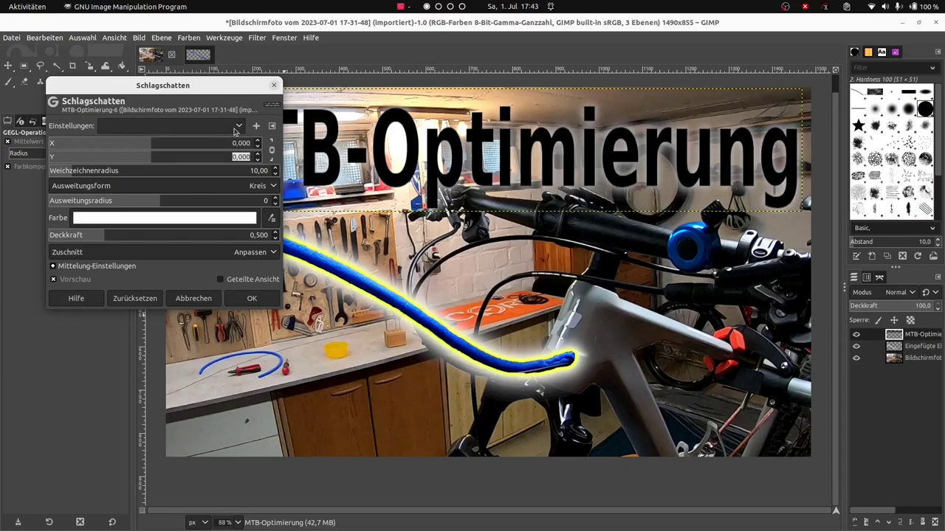
# Step: Tune the shadow's blur radius into a soft glow and apply it
pyautogui.moveTo(178, 97); pyautogui.dragTo(190, 250)
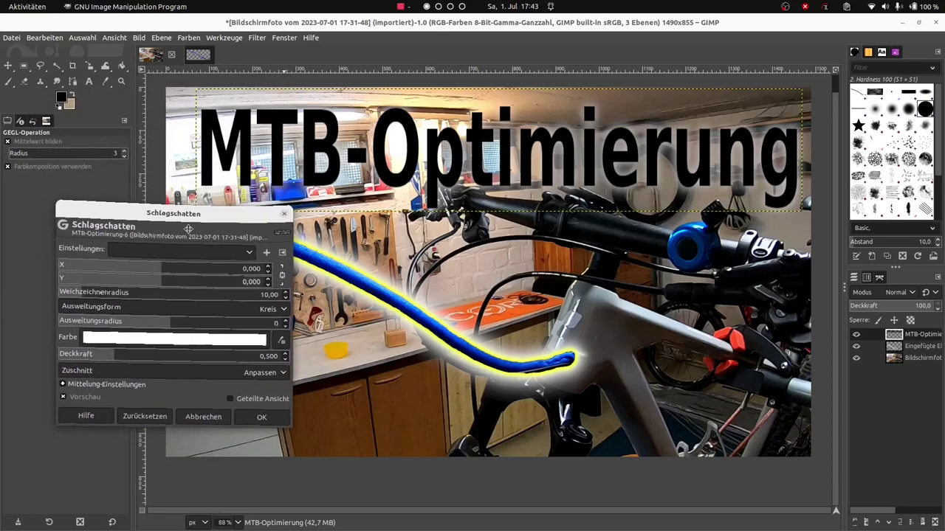
pyautogui.moveTo(98, 330)
pyautogui.mouseDown()
pyautogui.moveTo(123, 335)
pyautogui.moveTo(79, 333)
pyautogui.mouseUp()
pyautogui.moveTo(91, 330); pyautogui.dragTo(69, 331)
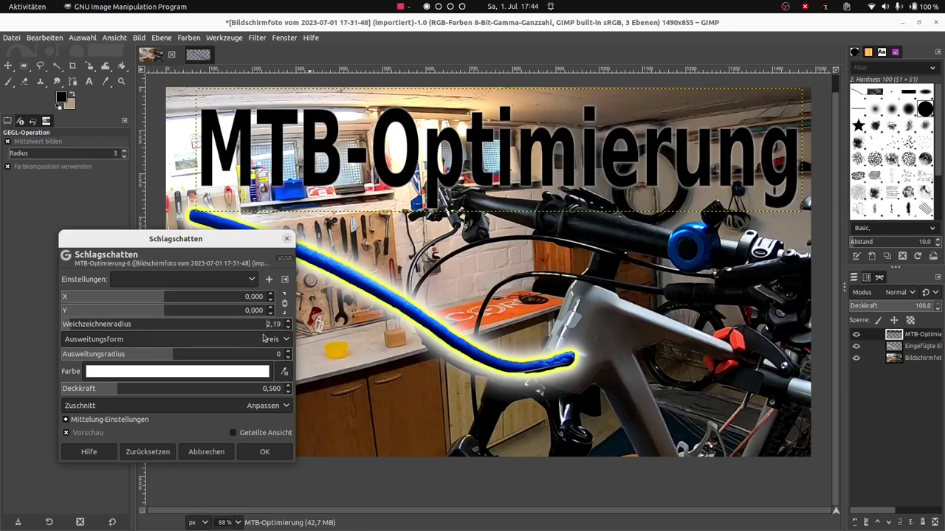
pyautogui.moveTo(67, 329); pyautogui.dragTo(71, 331)
pyautogui.click(265, 452)
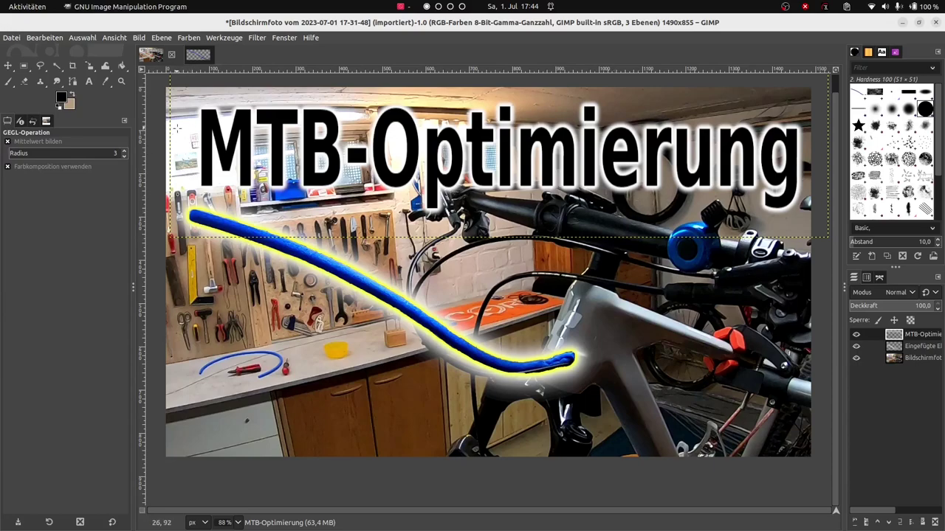
# Step: Reopen Drop Shadow with the 17:44:19 preset and set the shadow colour to black
pyautogui.click(256, 37)
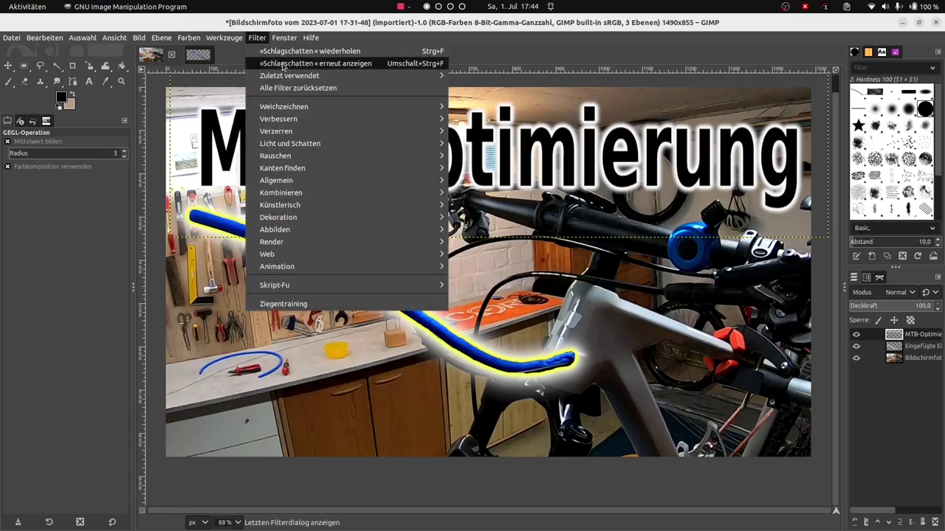
pyautogui.click(288, 65)
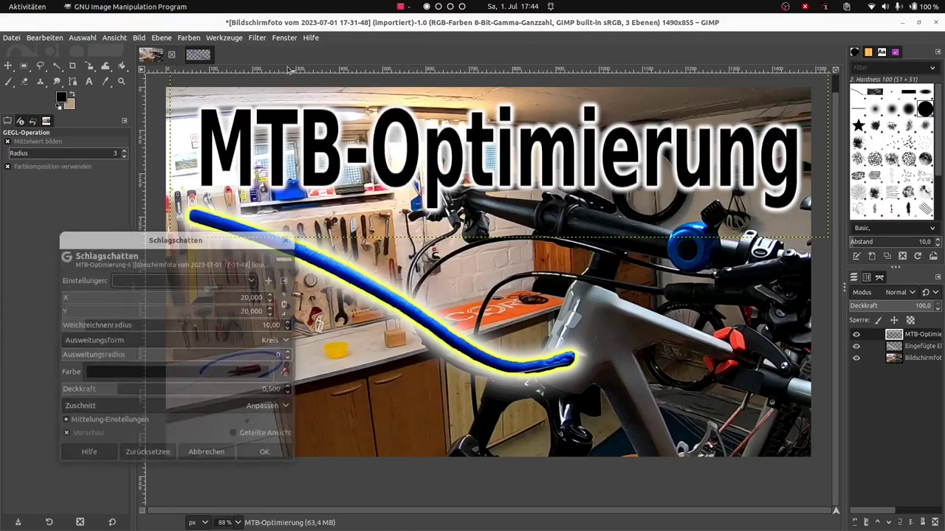
pyautogui.click(284, 303)
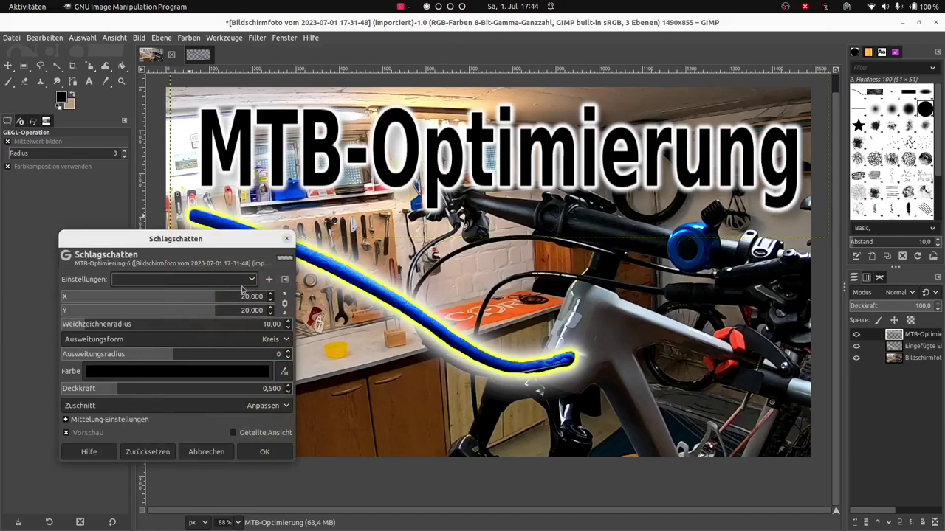
pyautogui.click(246, 281)
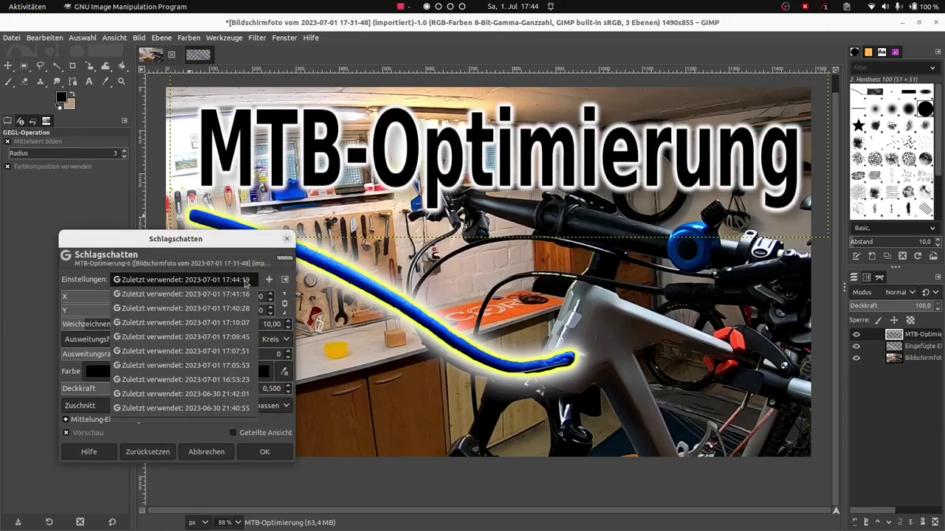
pyautogui.click(246, 280)
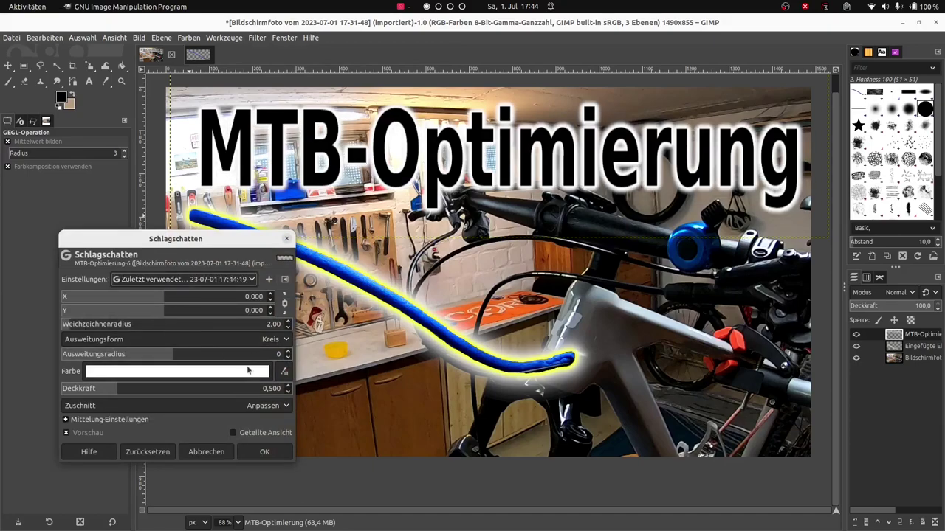
pyautogui.click(231, 374)
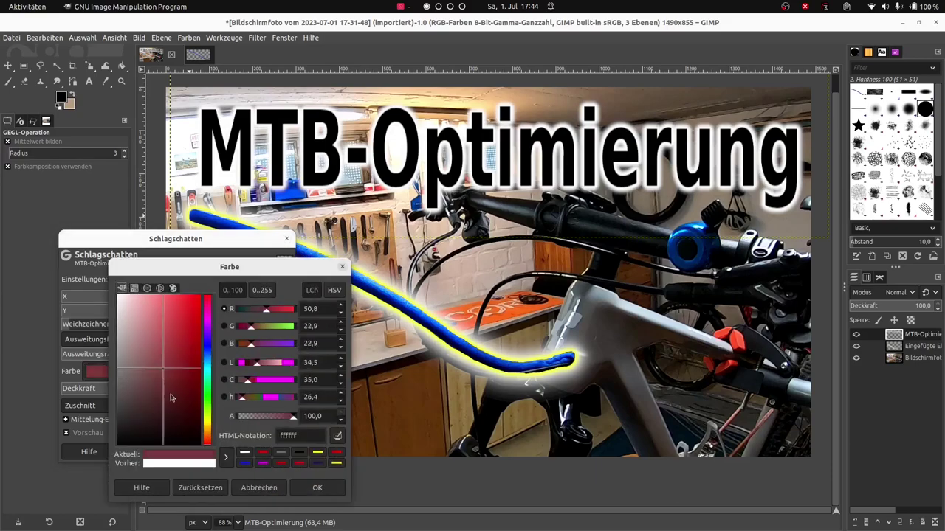
pyautogui.moveTo(169, 362); pyautogui.dragTo(169, 445)
pyautogui.click(316, 487)
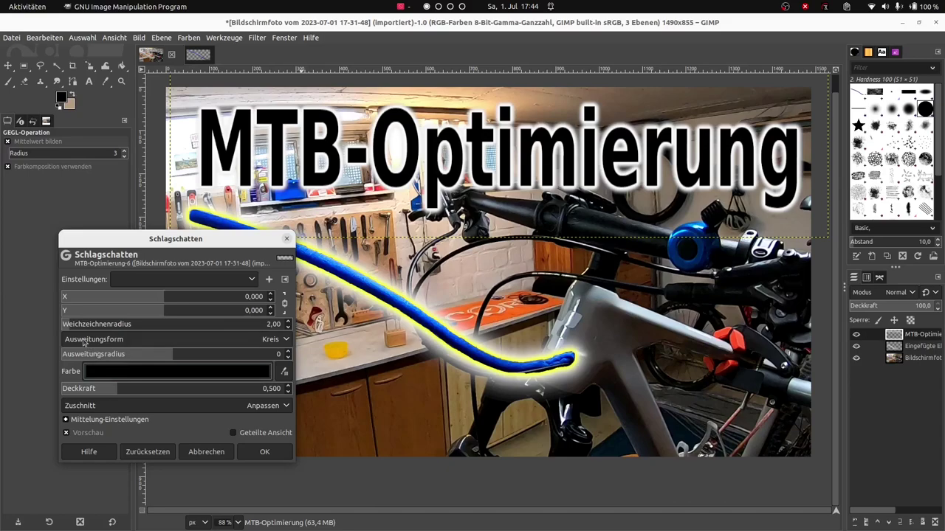
# Step: Greatly enlarge the blur radius, compare in split view, and apply the shadow
pyautogui.moveTo(73, 328)
pyautogui.mouseDown()
pyautogui.moveTo(206, 343)
pyautogui.moveTo(269, 326)
pyautogui.mouseUp()
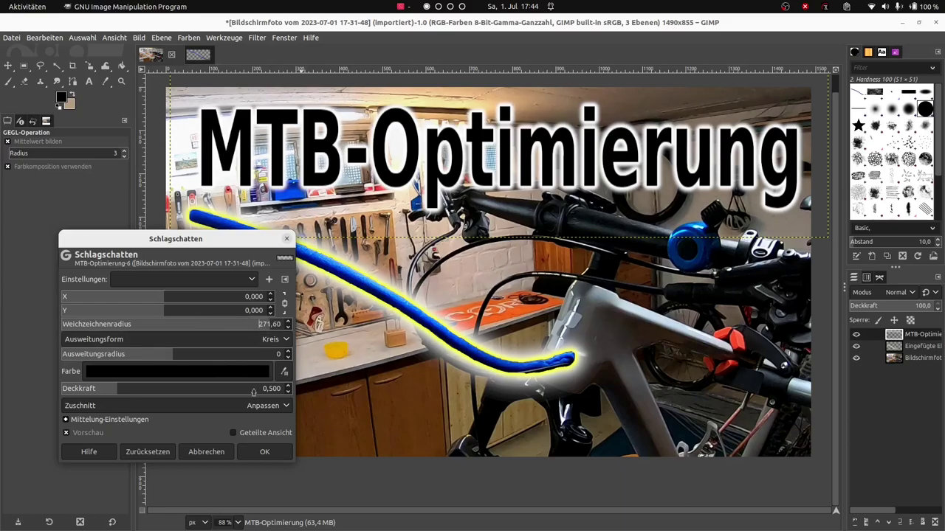
pyautogui.click(233, 433)
pyautogui.click(234, 434)
pyautogui.click(264, 452)
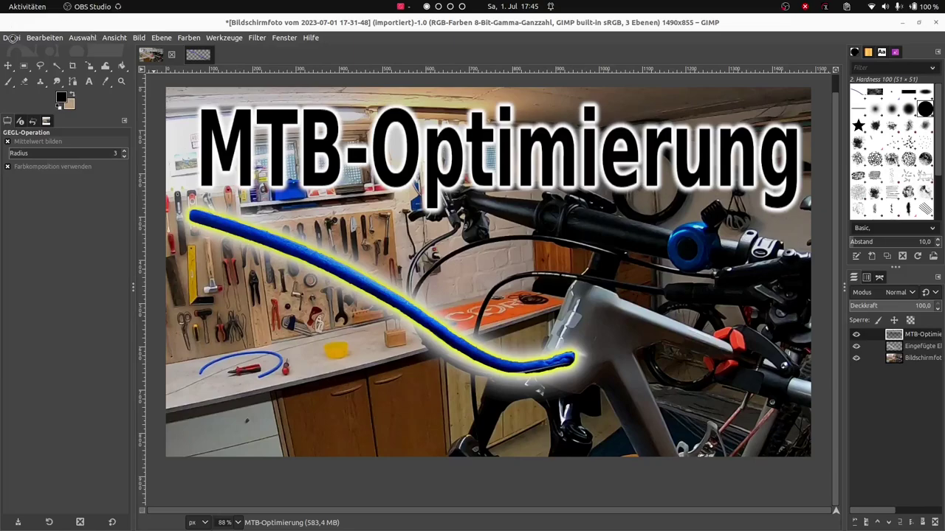
# Step: Export the image as 'MTB Cover.jpg' into the Bilder folder
pyautogui.click(11, 38)
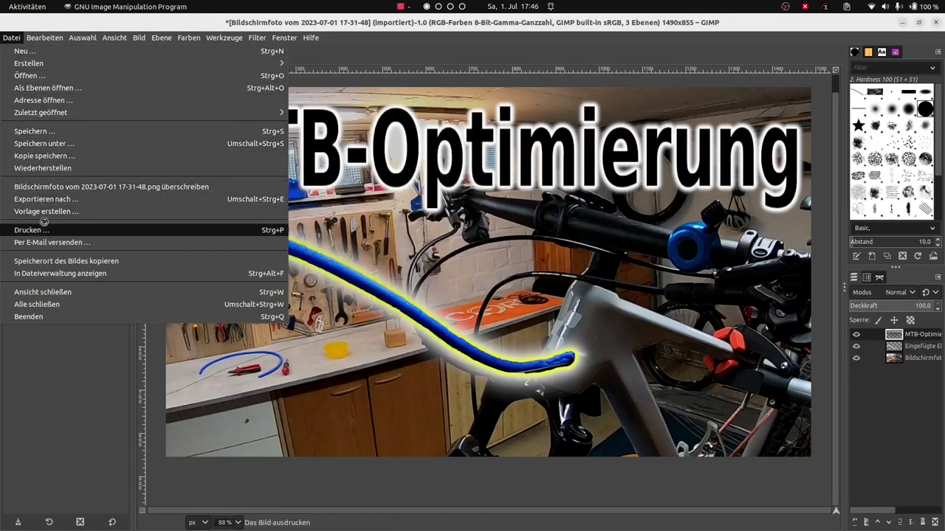
pyautogui.click(58, 199)
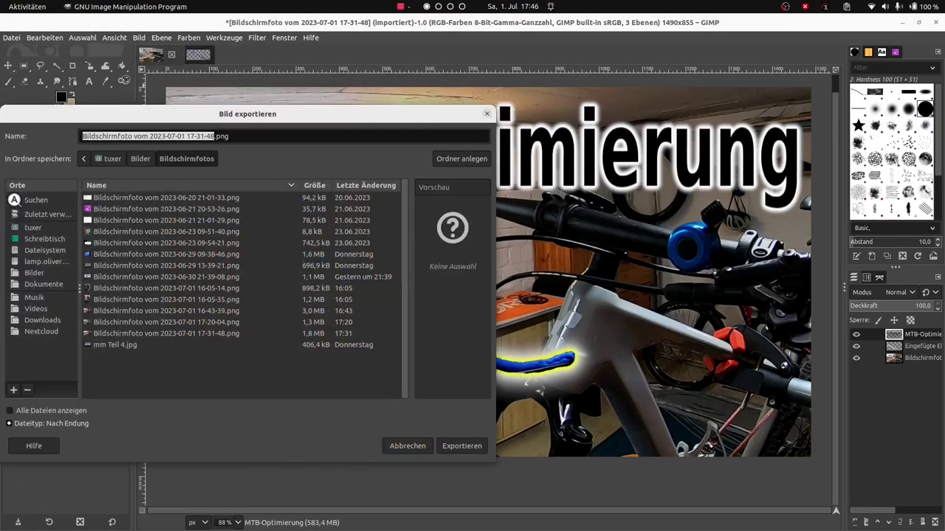
pyautogui.click(112, 159)
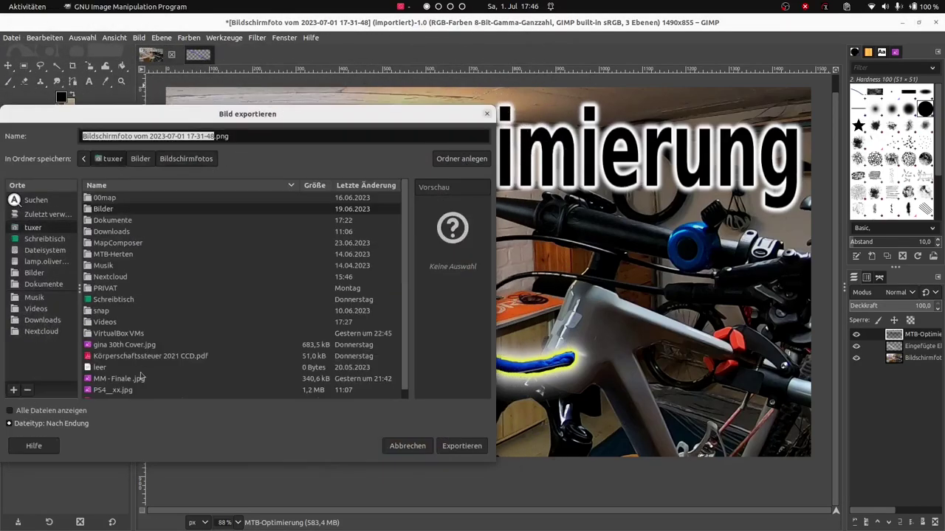
pyautogui.click(142, 162)
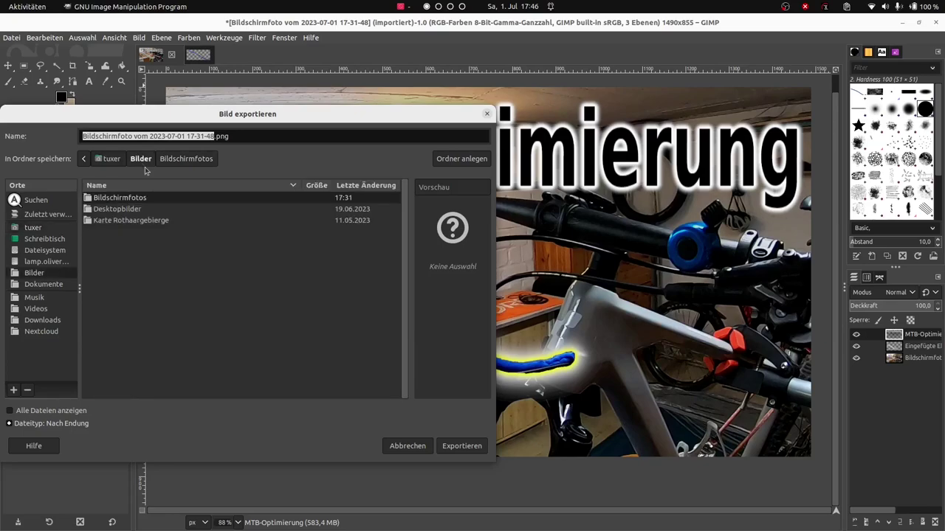
pyautogui.click(233, 136)
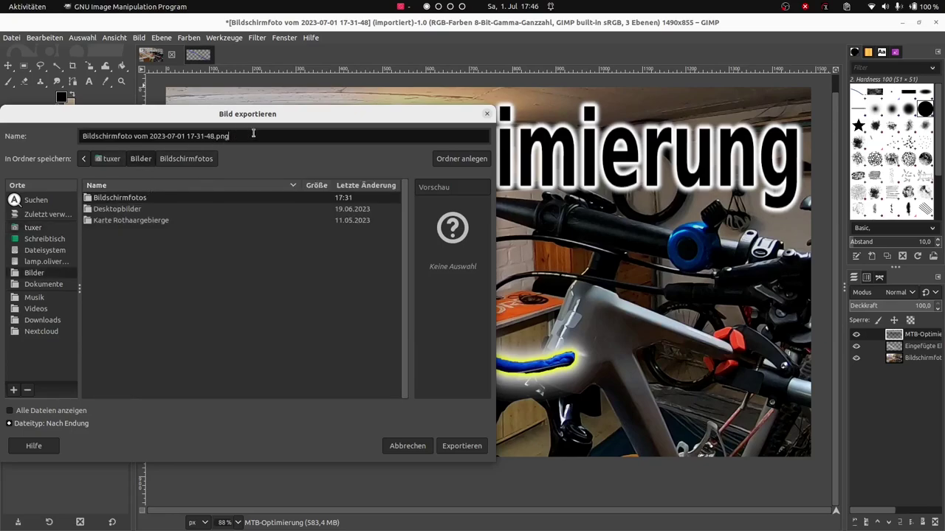
pyautogui.hotkey('ctrl', 'a')
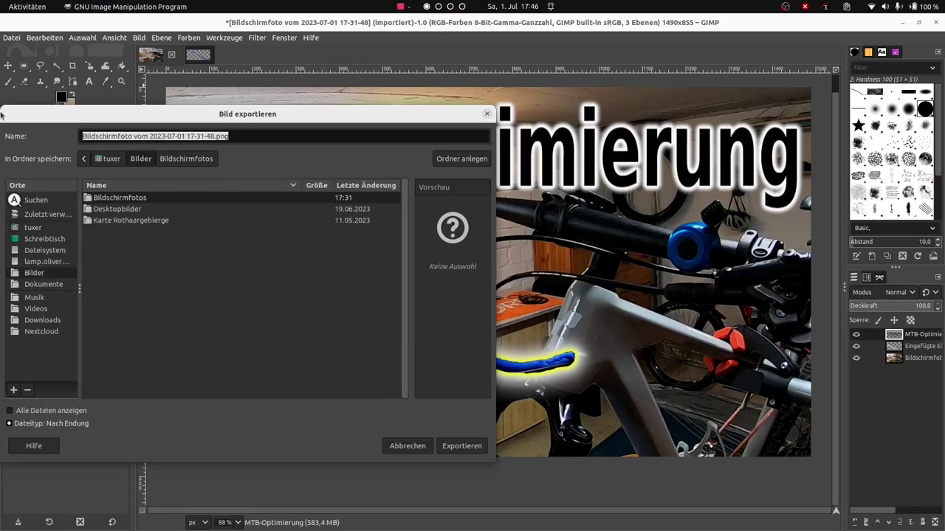
pyautogui.write('MTB Cover.jpg')
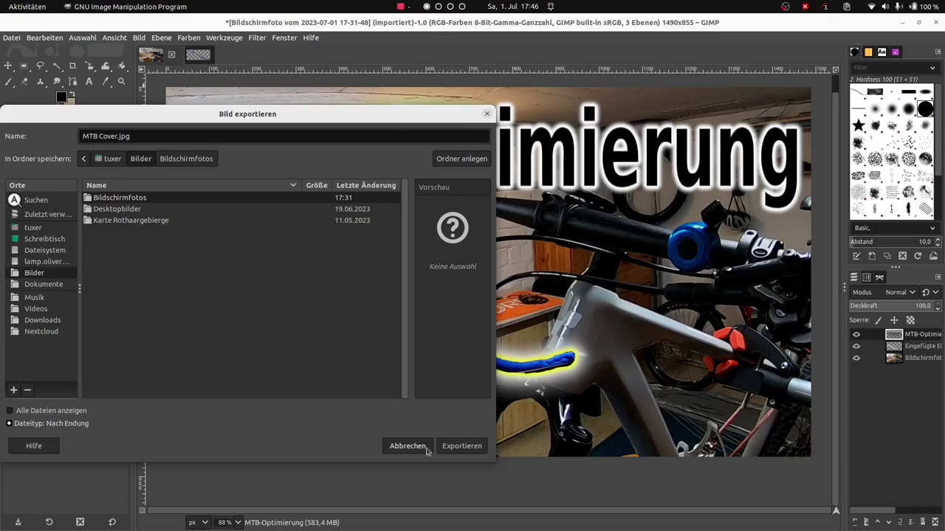
pyautogui.click(465, 450)
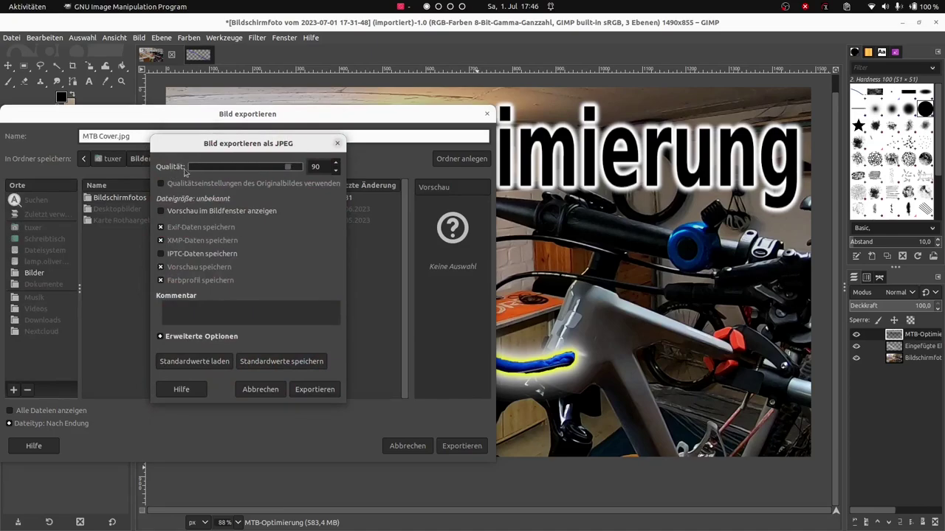
# Step: Preview the compression on canvas and export MTB Cover.jpg at JPEG quality 98
pyautogui.click(161, 212)
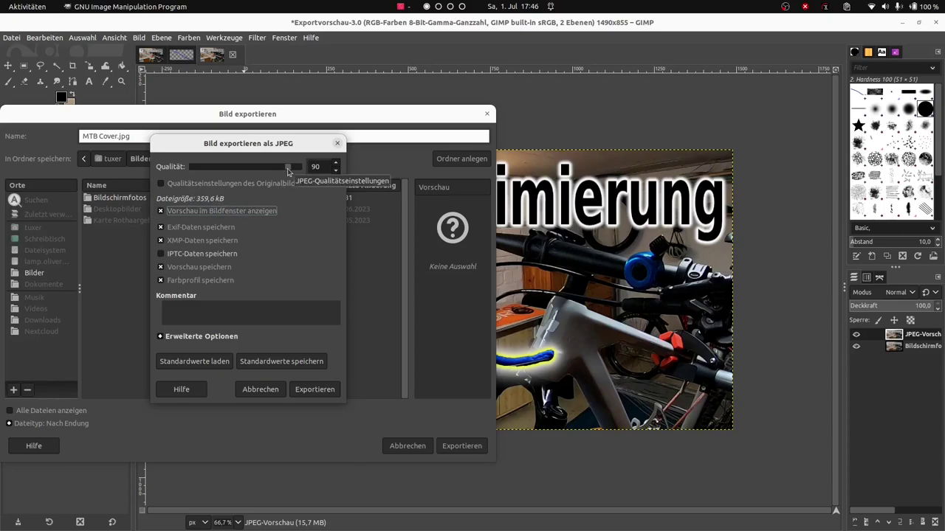
pyautogui.moveTo(288, 170); pyautogui.dragTo(238, 170)
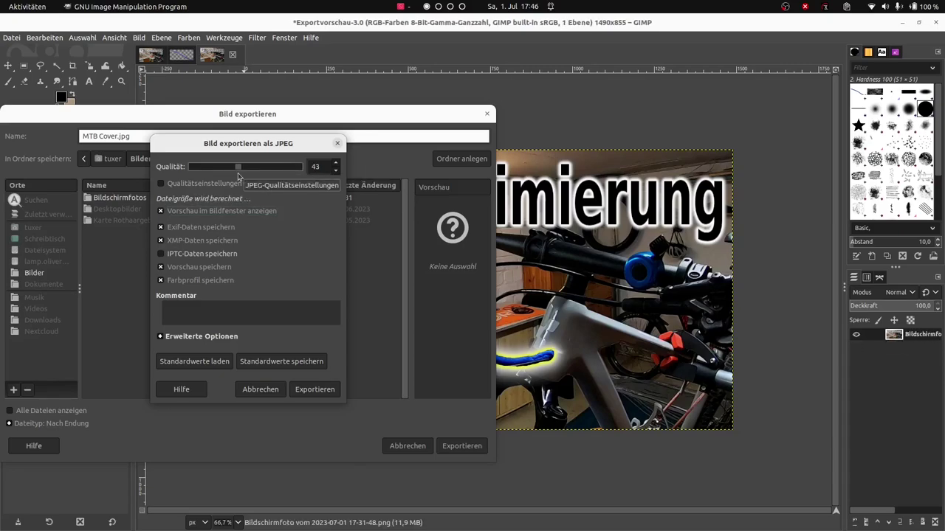
pyautogui.moveTo(237, 170); pyautogui.dragTo(335, 183)
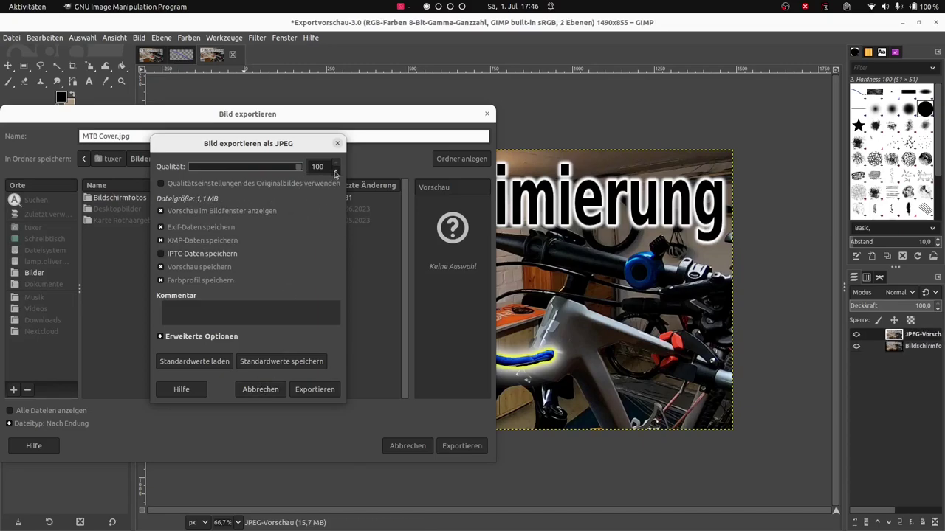
pyautogui.doubleClick(336, 171)
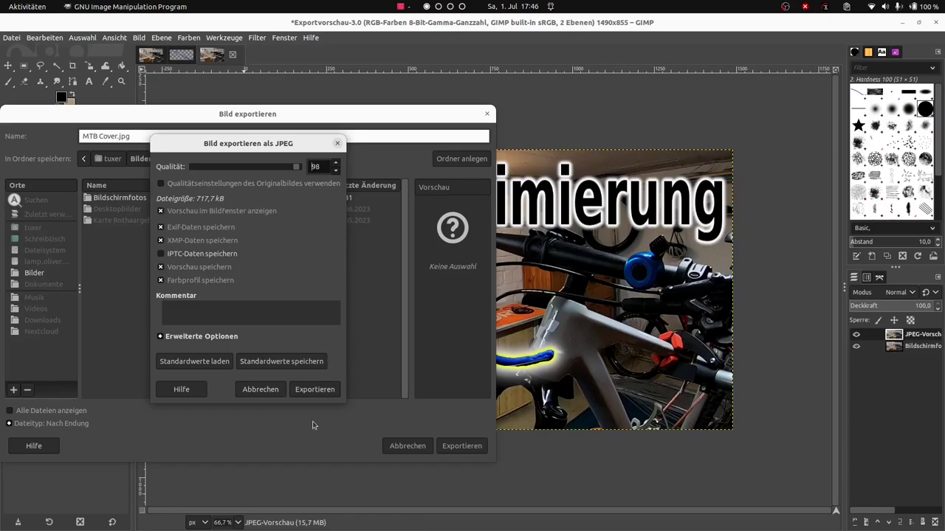
pyautogui.click(315, 389)
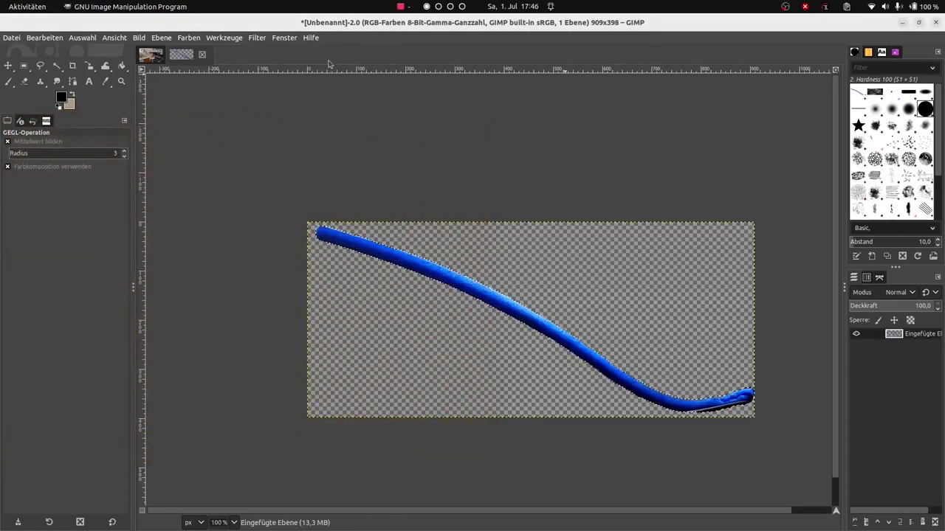
# Step: Minimize GIMP and open MTB Cover.jpg from Bilder in Files' image viewer
pyautogui.click(902, 23)
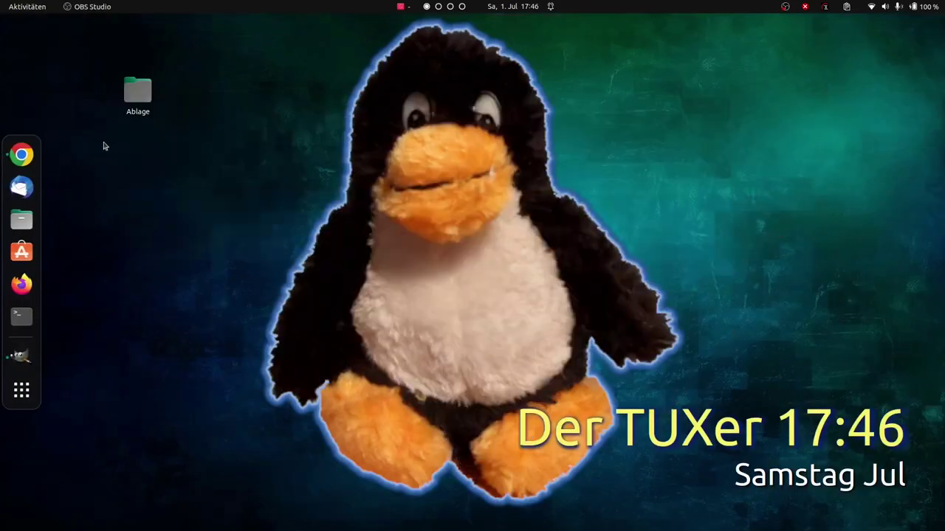
pyautogui.click(25, 219)
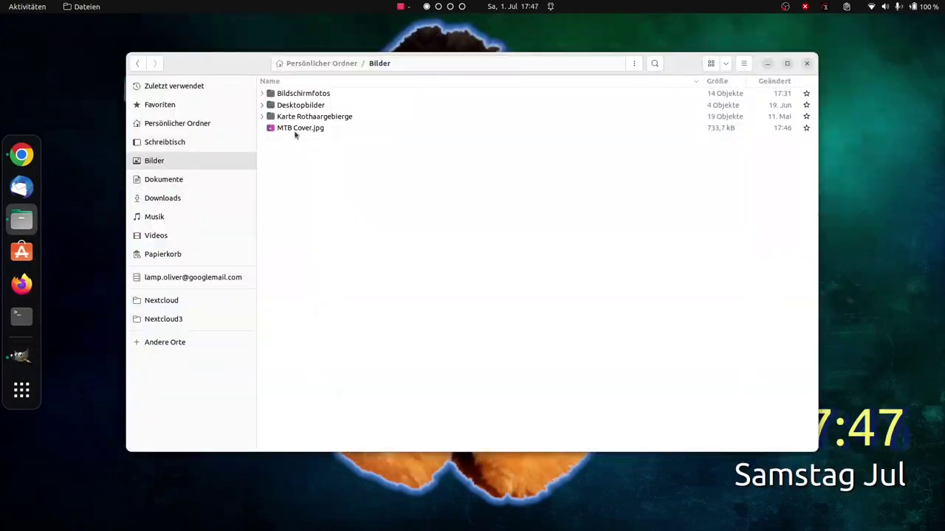
pyautogui.click(301, 129)
pyautogui.doubleClick(301, 129)
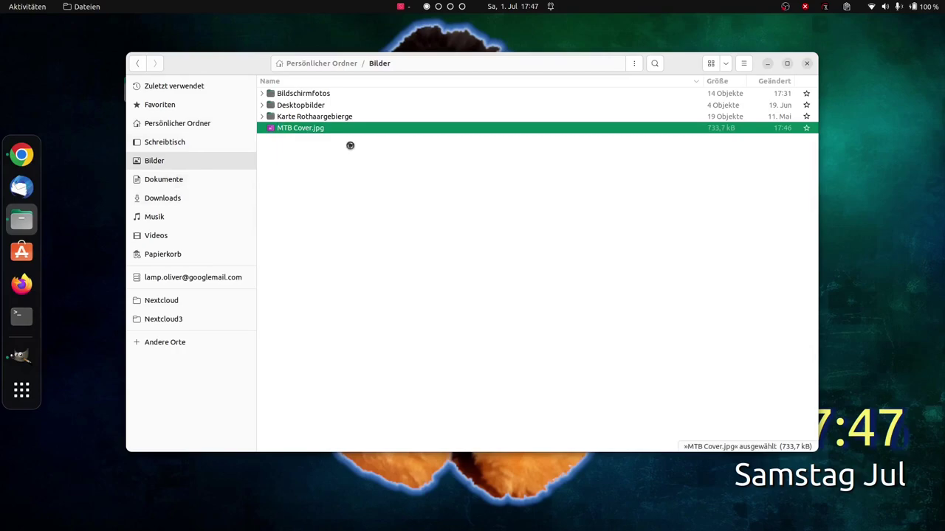